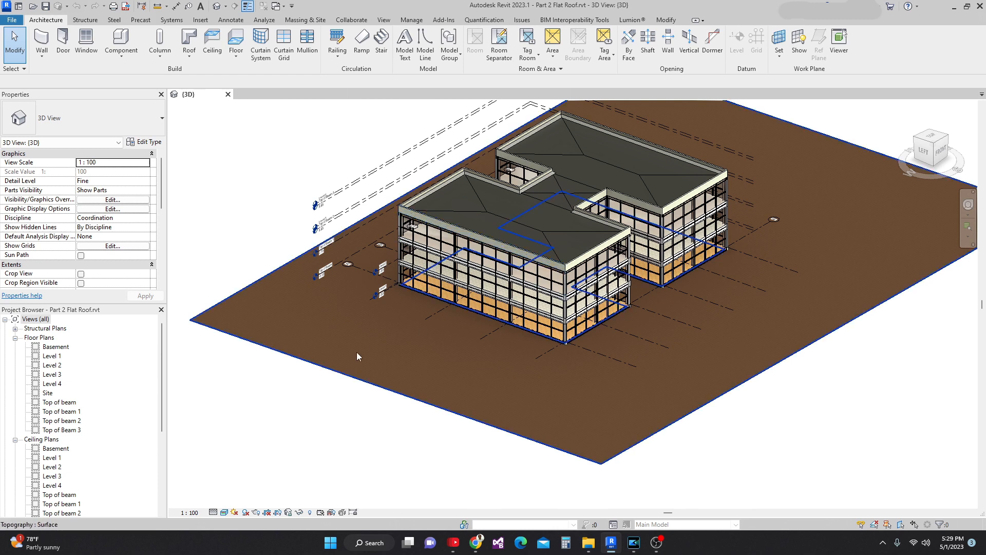
Open the South building elevation view.
drag(163, 383, 152, 456)
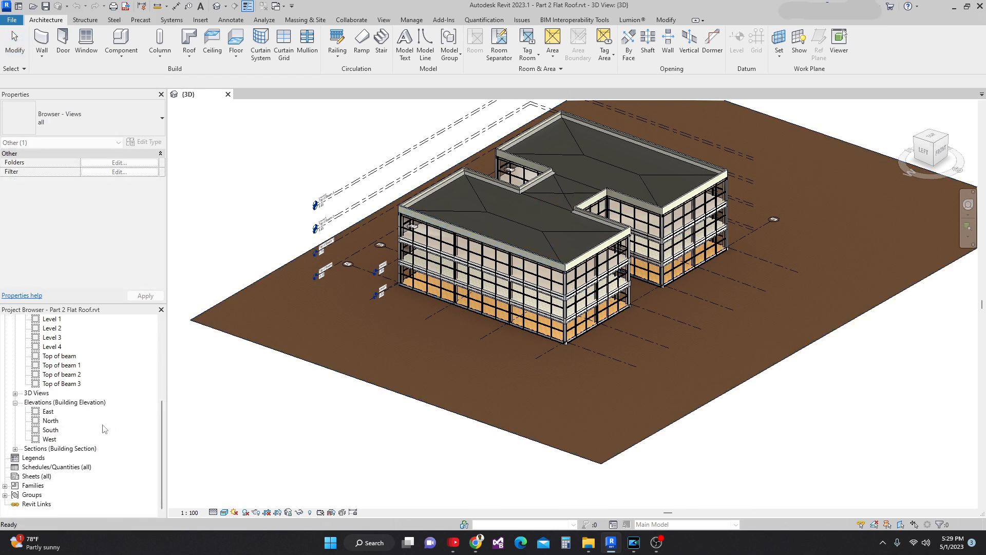
click(50, 430)
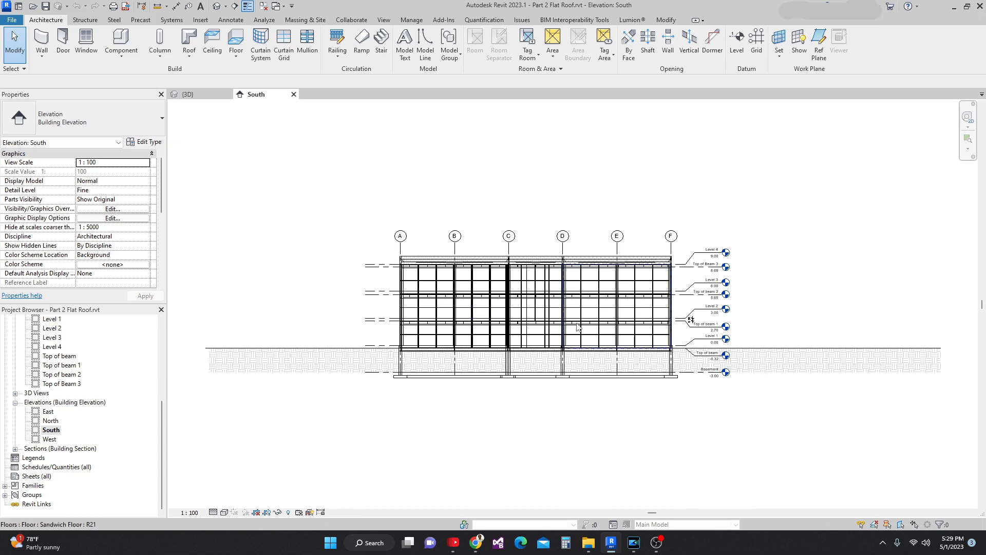
scroll(578, 327, up, 5)
mouse_move(691, 260)
middle_down()
mouse_move(642, 272)
mouse_move(685, 266)
middle_up()
scroll(662, 267, down, 1)
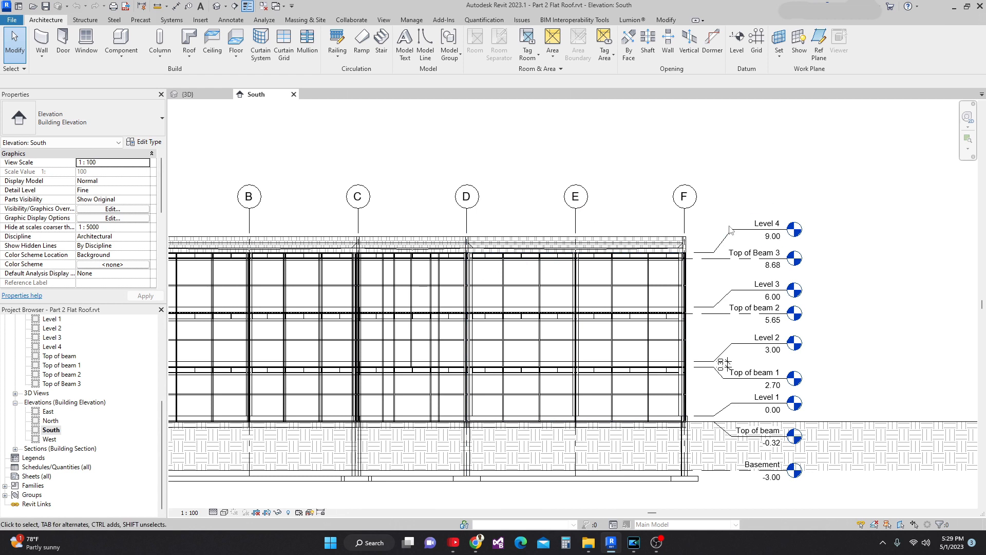
Create a level similar to Level 4, placed 3 m above it by picking the Level 4 line with an offset.
click(703, 253)
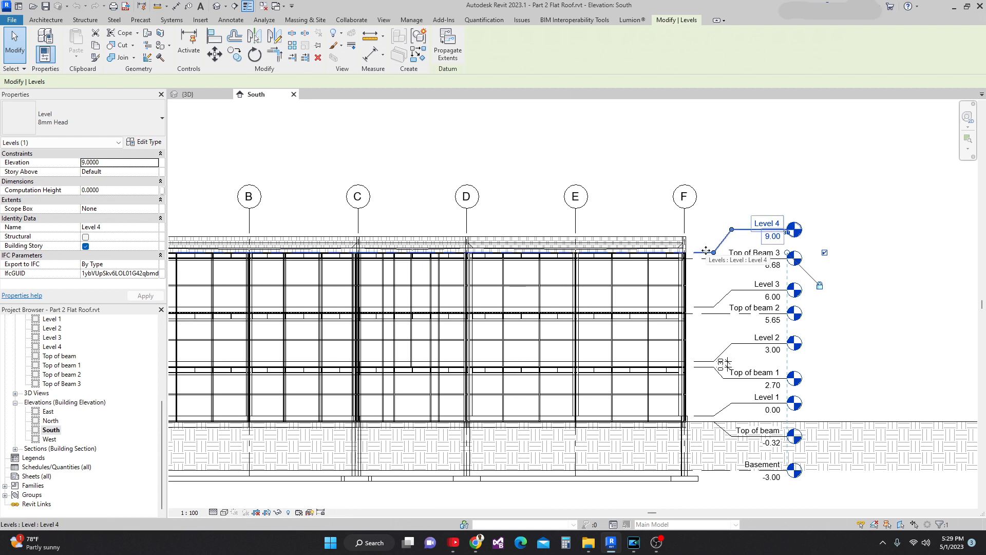
right_click(707, 253)
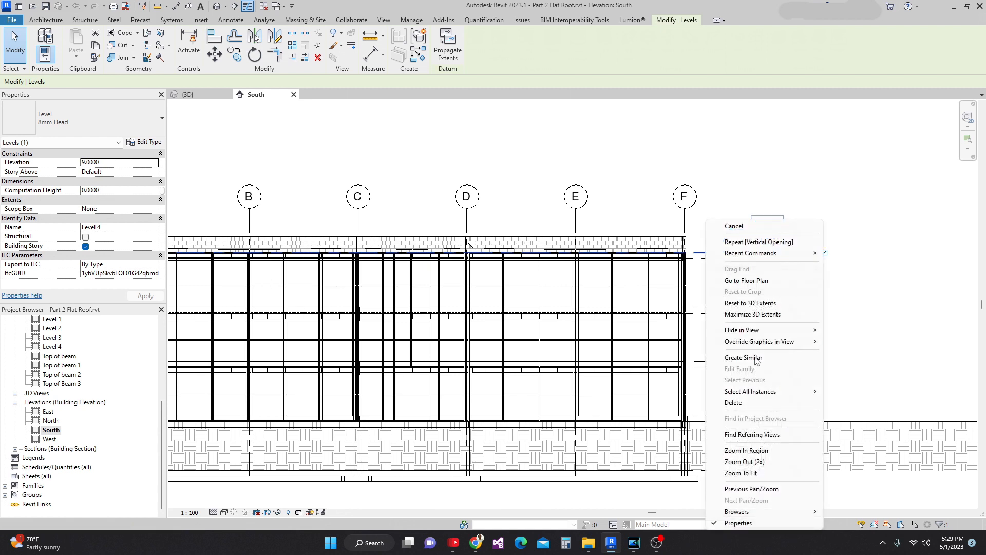
click(770, 358)
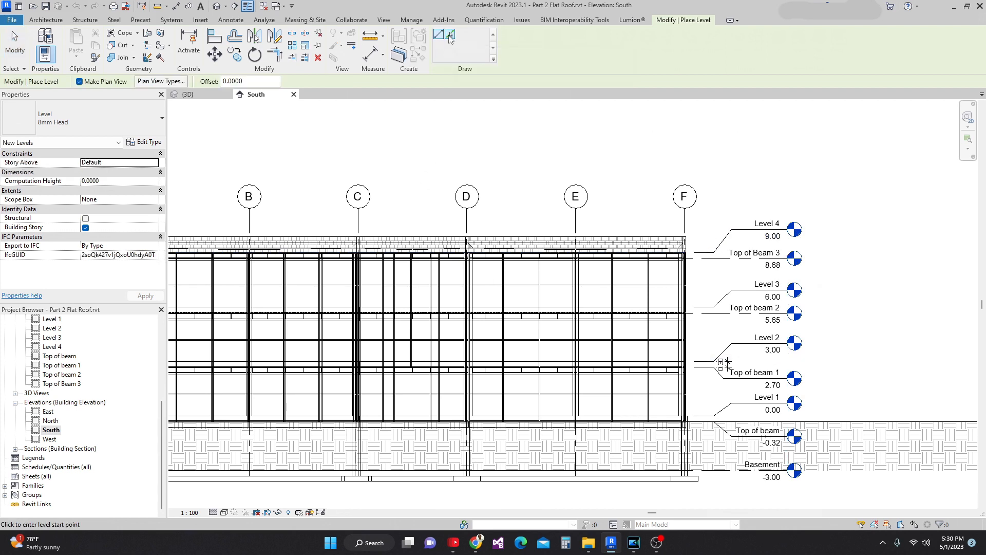
click(450, 36)
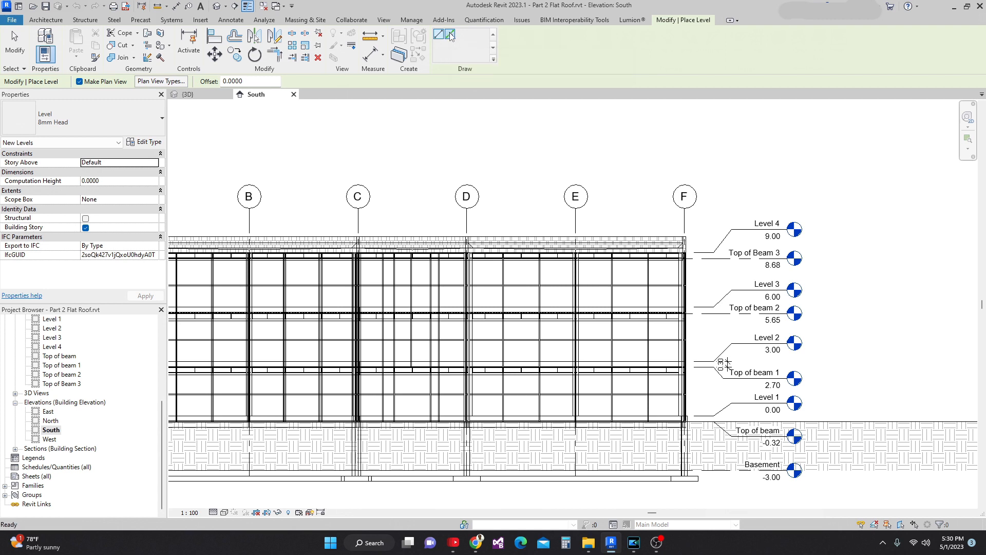
click(255, 81)
text(3)
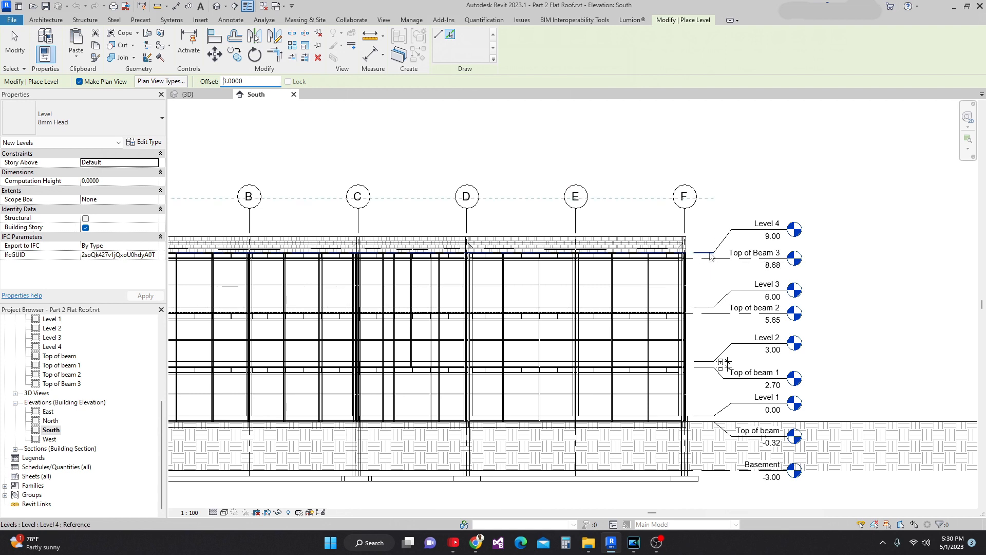
click(710, 255)
scroll(714, 198, down, 1)
mouse_move(713, 194)
middle_down()
mouse_move(716, 247)
mouse_move(725, 189)
middle_up()
scroll(718, 248, down, 3)
scroll(726, 186, up, 2)
scroll(728, 186, up, 1)
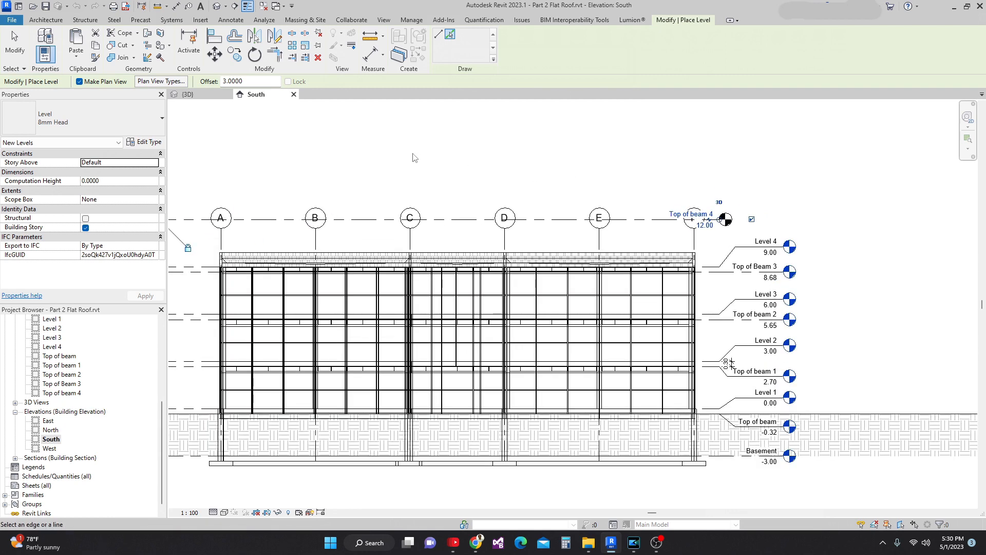
key(Escape)
key(Escape)
Extend the new 12 m level line past grid F so its head aligns with the other level heads.
scroll(518, 203, up, 1)
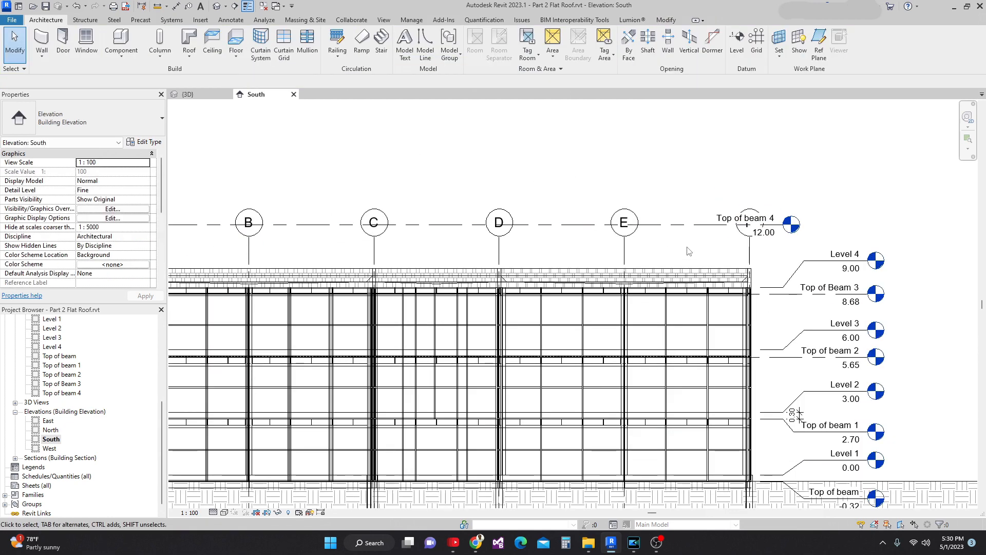
click(684, 228)
drag(790, 225, 867, 225)
key(Escape)
scroll(711, 224, down, 2)
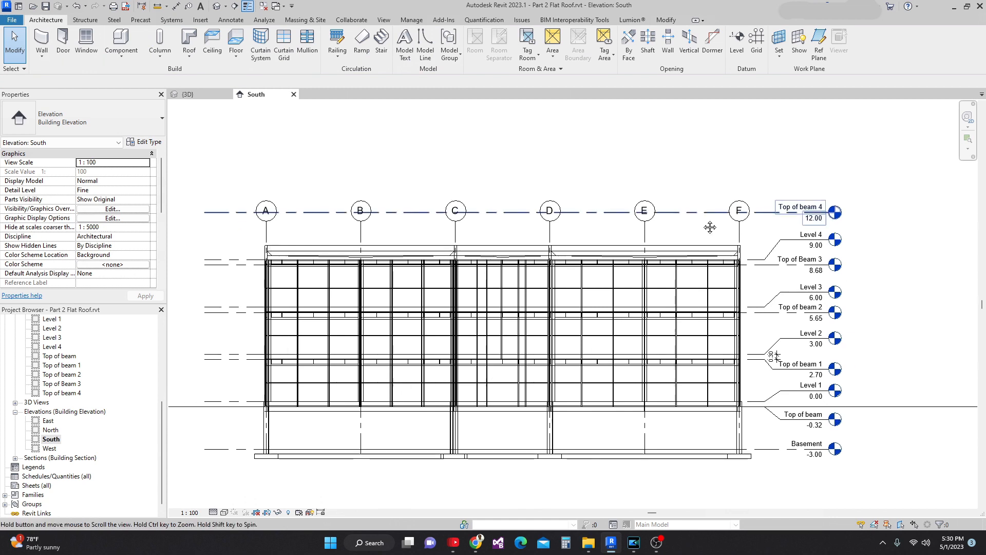
Stretch the upper ends of grids A to F so their bubbles sit above the 12 m level.
click(271, 239)
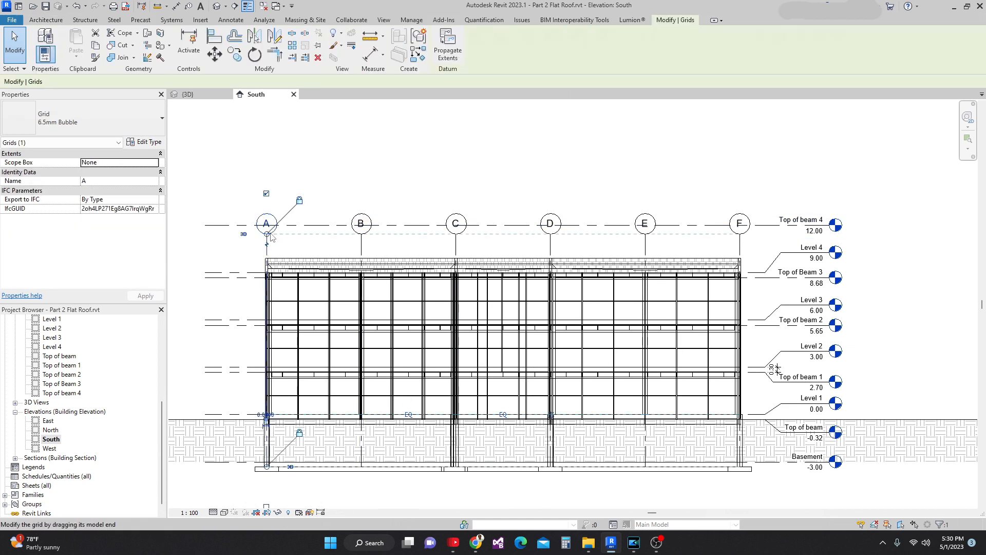
drag(268, 235, 273, 193)
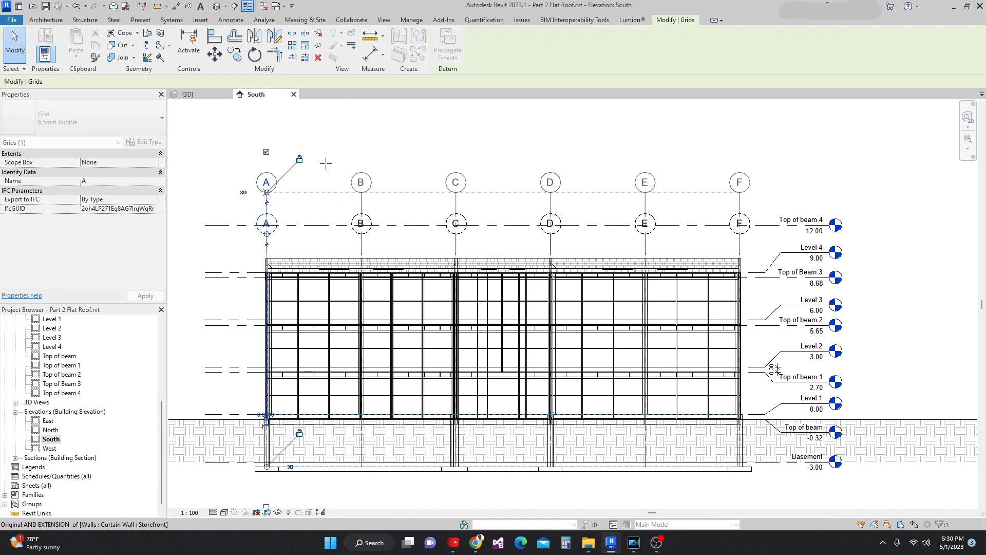
click(342, 147)
scroll(587, 260, up, 2)
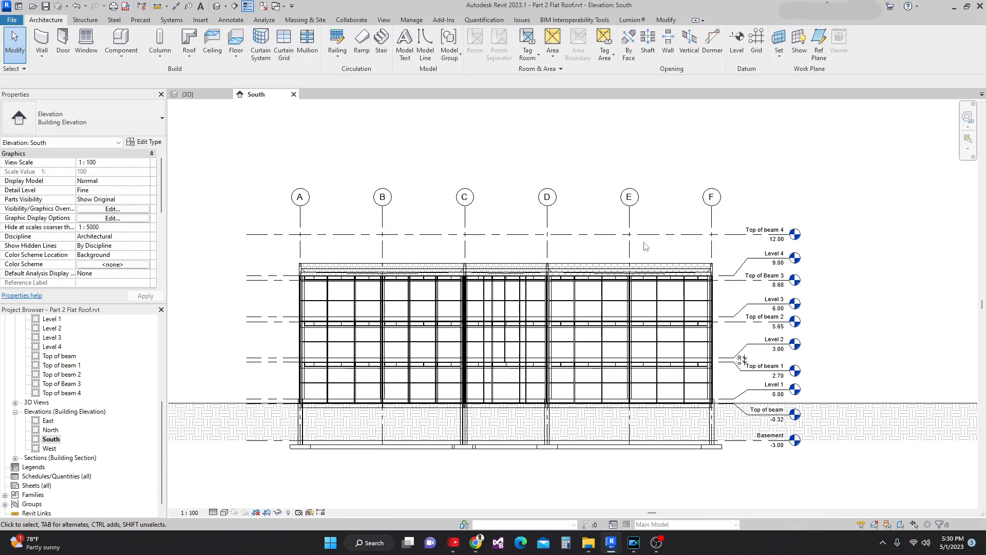
Rename the 12 m level as Roof and rename its corresponding views too.
scroll(773, 241, up, 4)
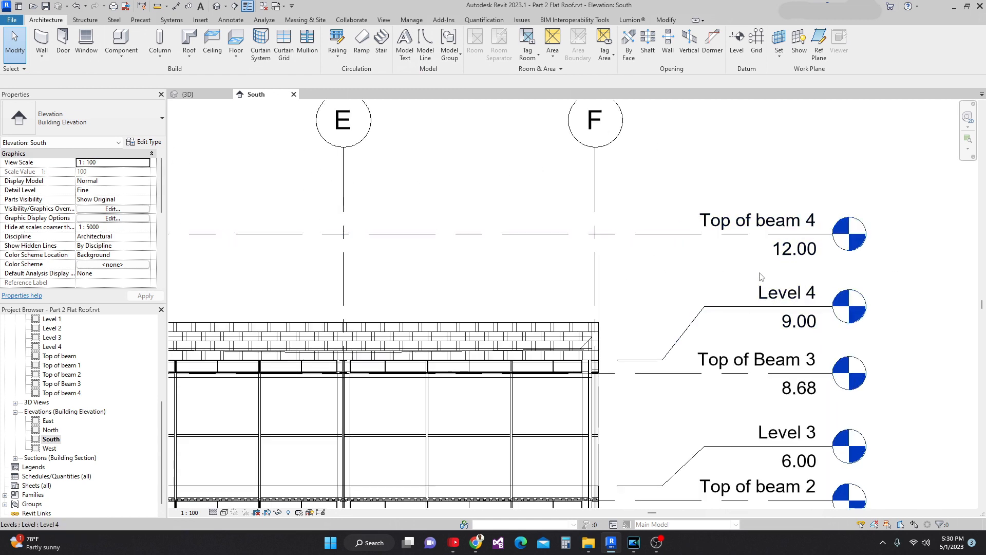
click(746, 224)
click(747, 225)
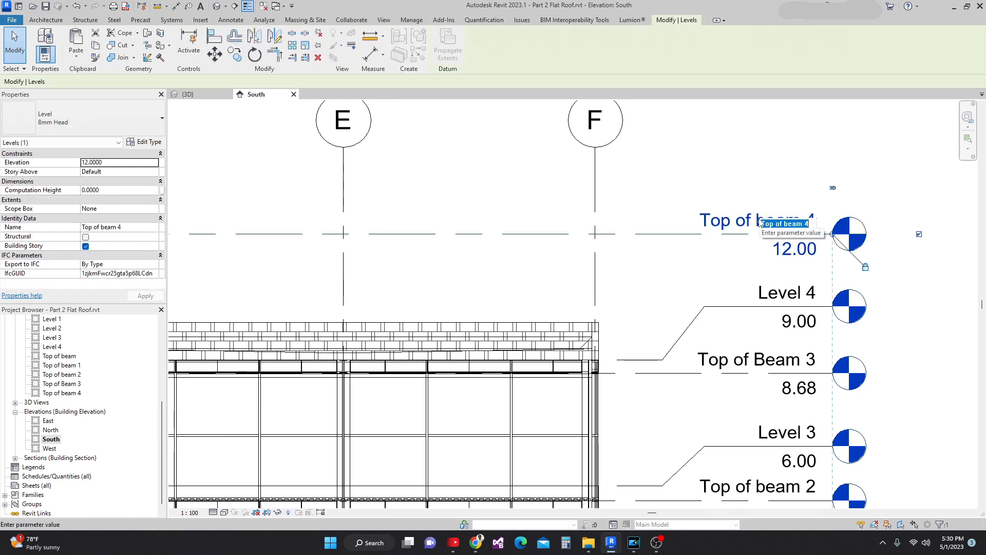
key(BackSpace)
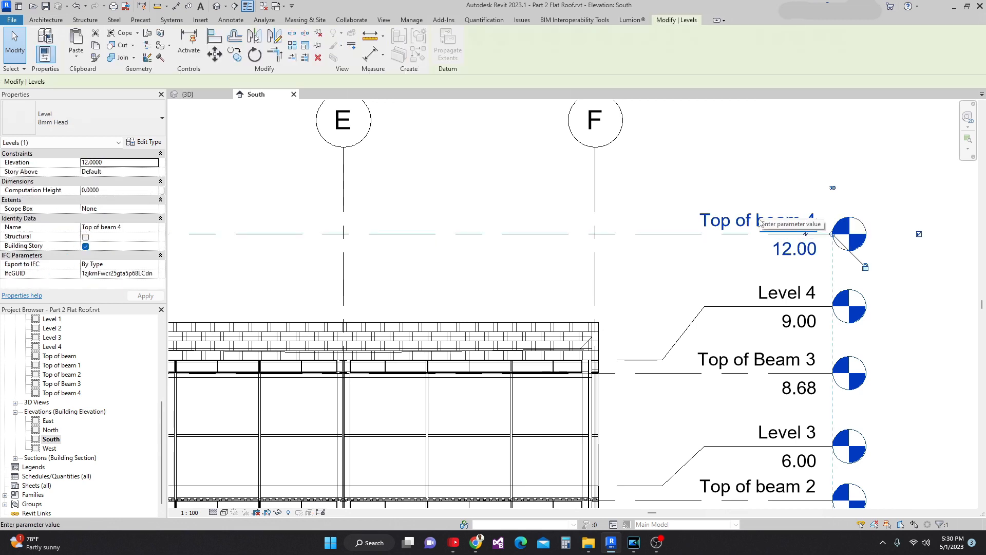
text(Roof)
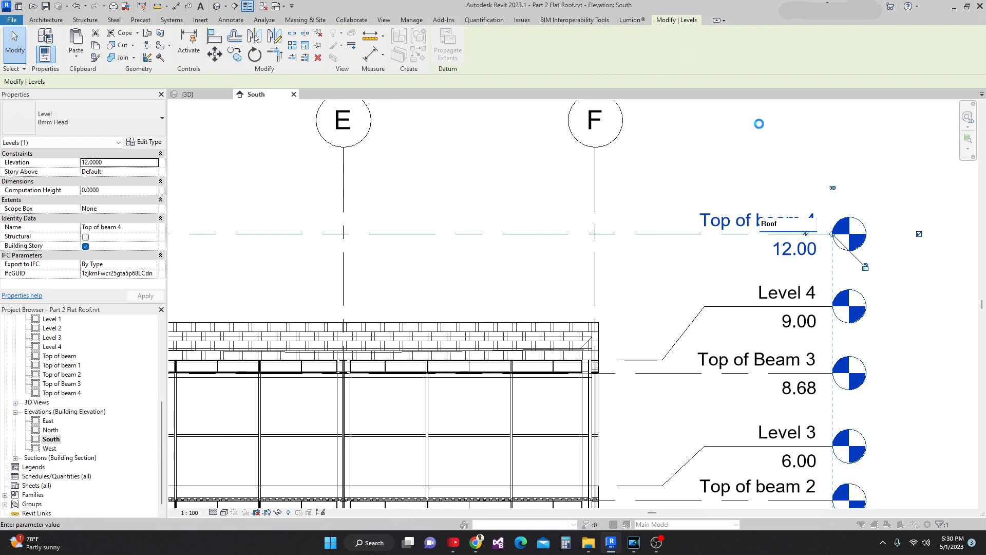
click(759, 125)
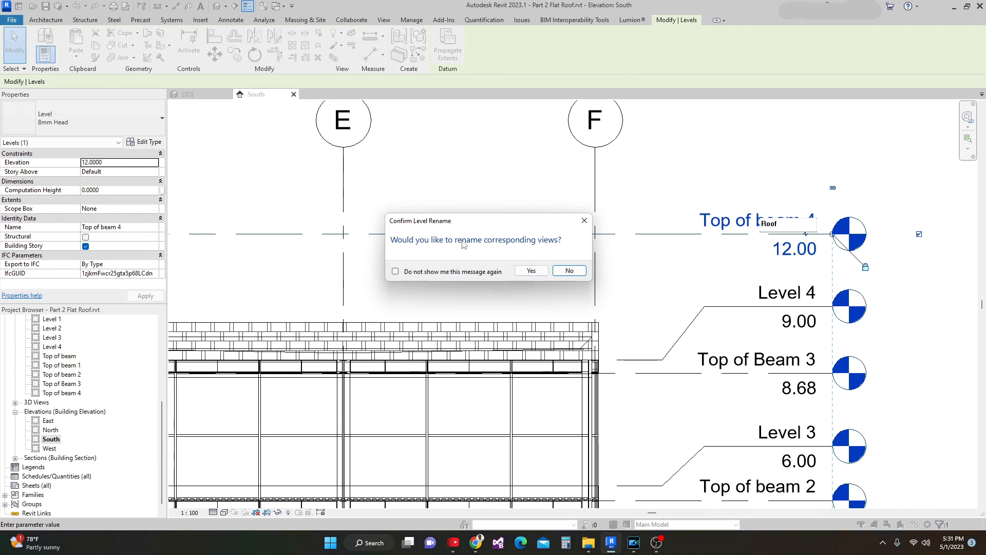
click(531, 271)
Clear the level selection and open the Level 4 floor plan.
scroll(703, 250, down, 3)
middle_drag(692, 272, 729, 284)
scroll(767, 252, down, 3)
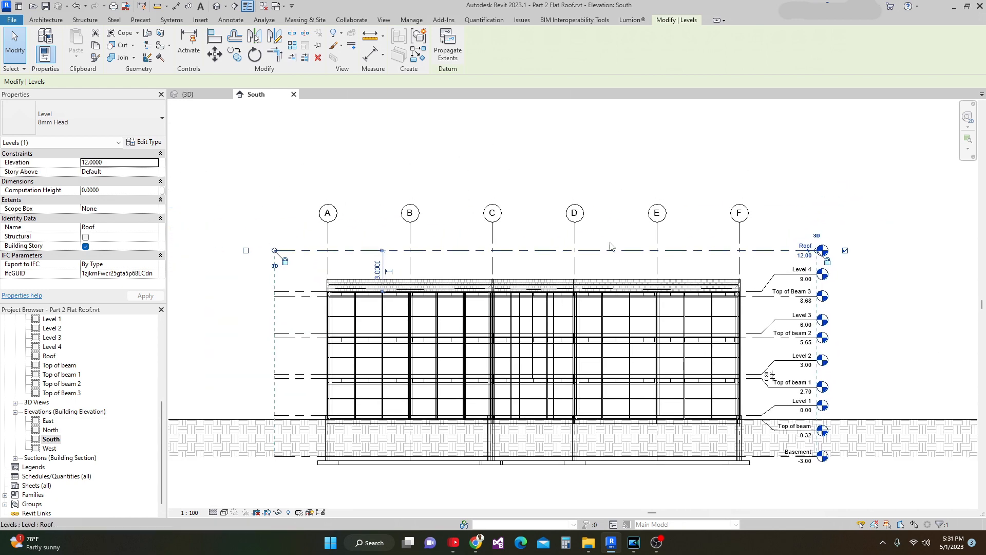
scroll(605, 248, up, 1)
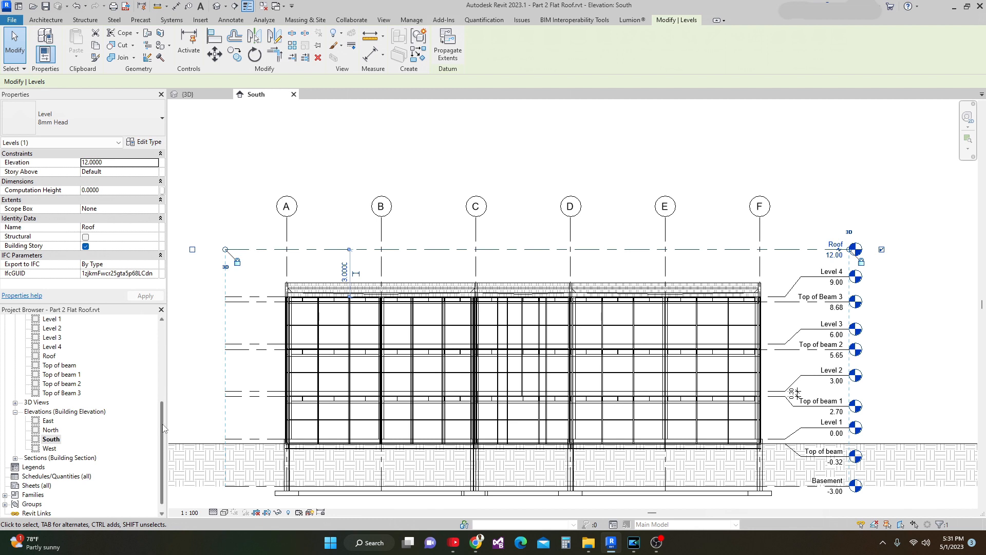
scroll(103, 391, up, 5)
key(Escape)
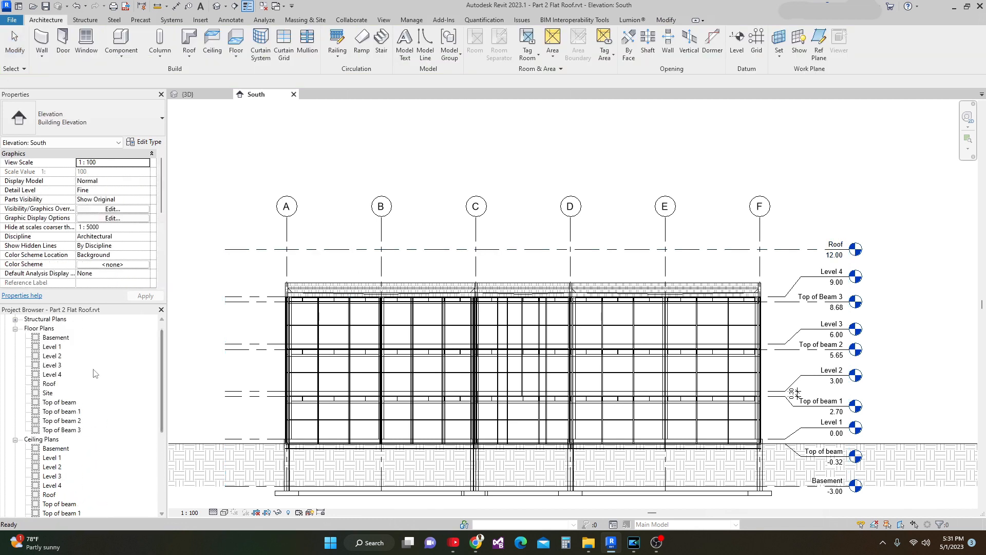
double_click(52, 375)
click(431, 310)
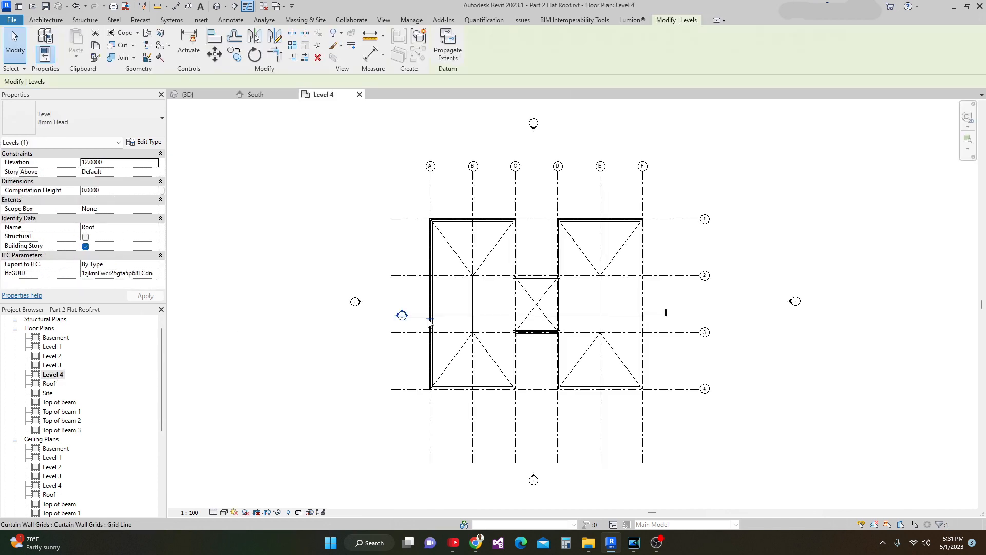
Select the whole building in plan and filter the selection to Structural Columns only.
middle_drag(430, 314, 422, 300)
scroll(422, 300, down, 1)
drag(393, 207, 597, 374)
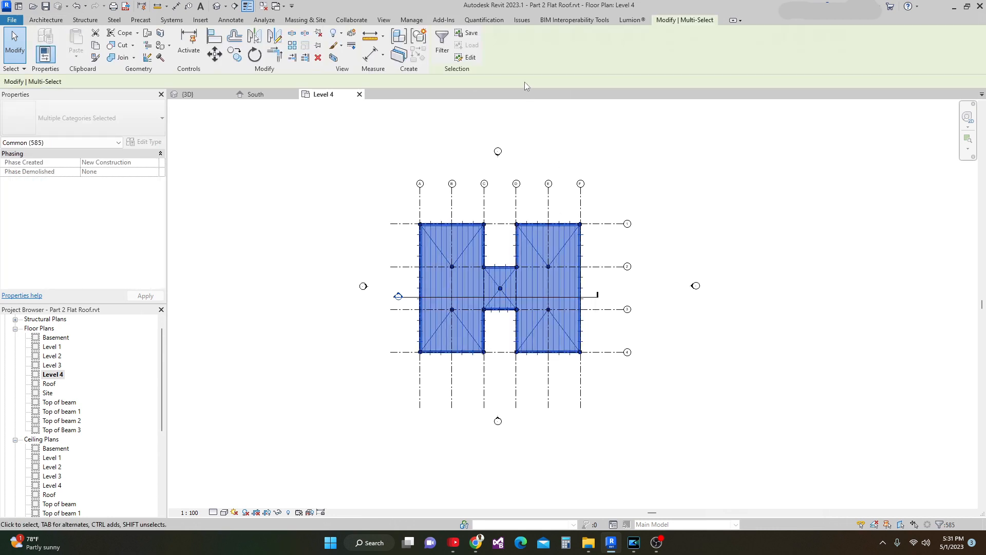
click(443, 46)
drag(469, 119, 453, 98)
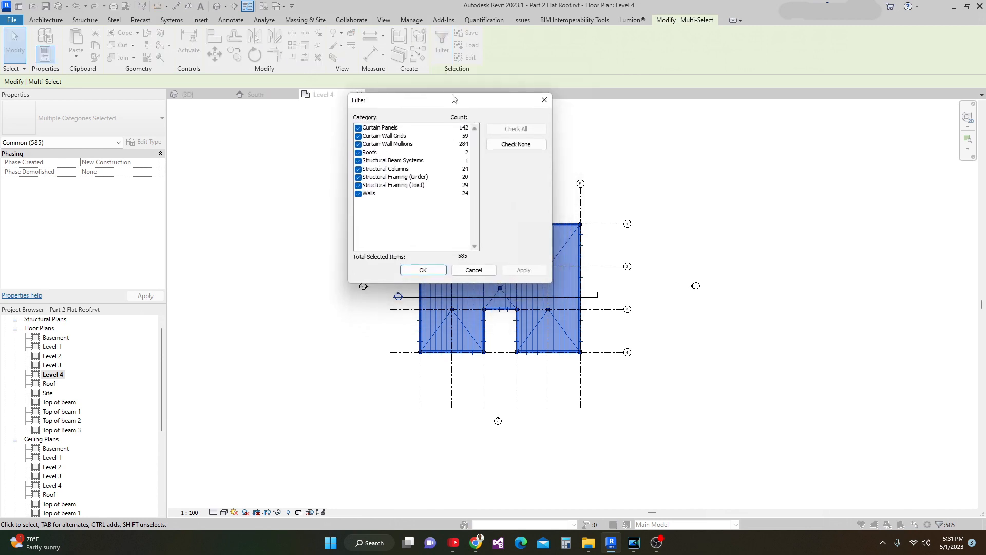
click(516, 144)
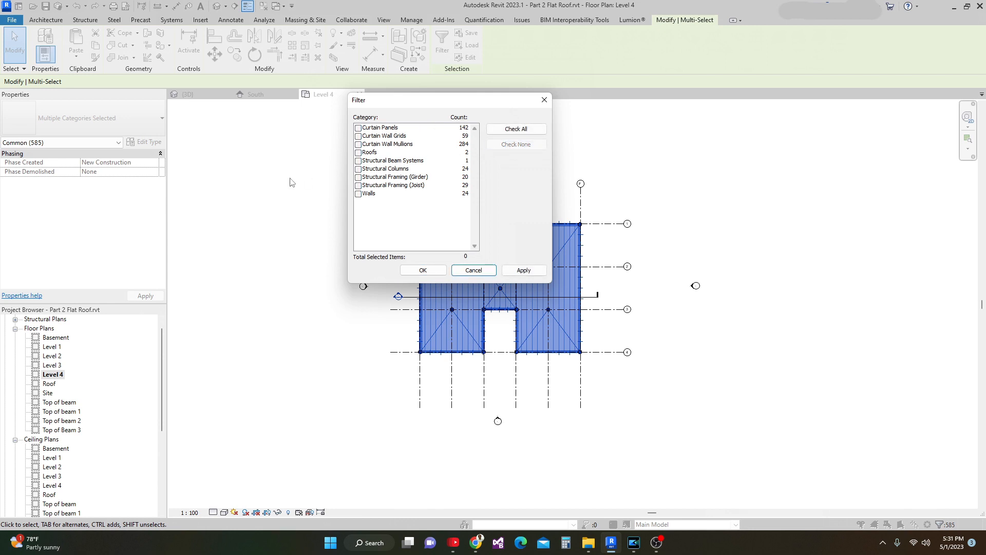
click(358, 169)
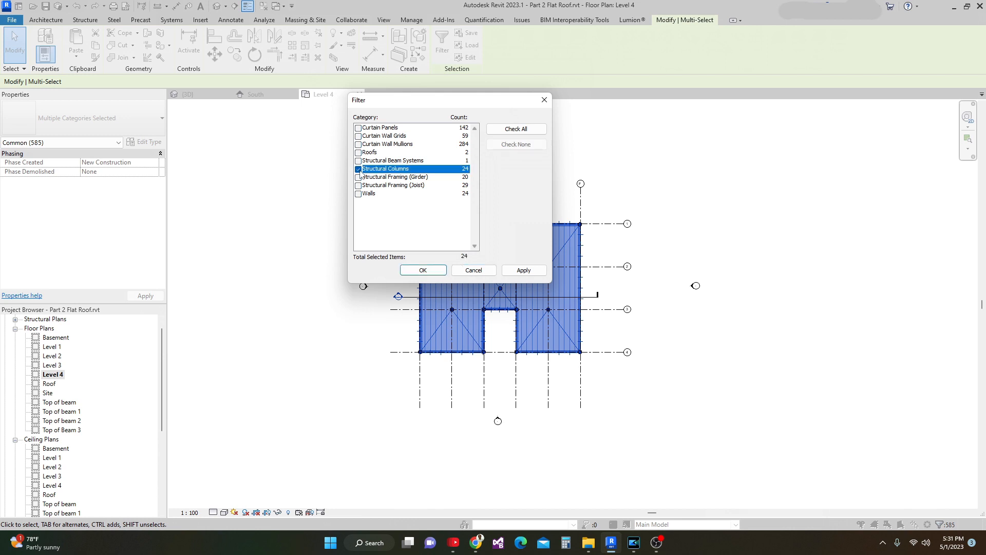
click(524, 271)
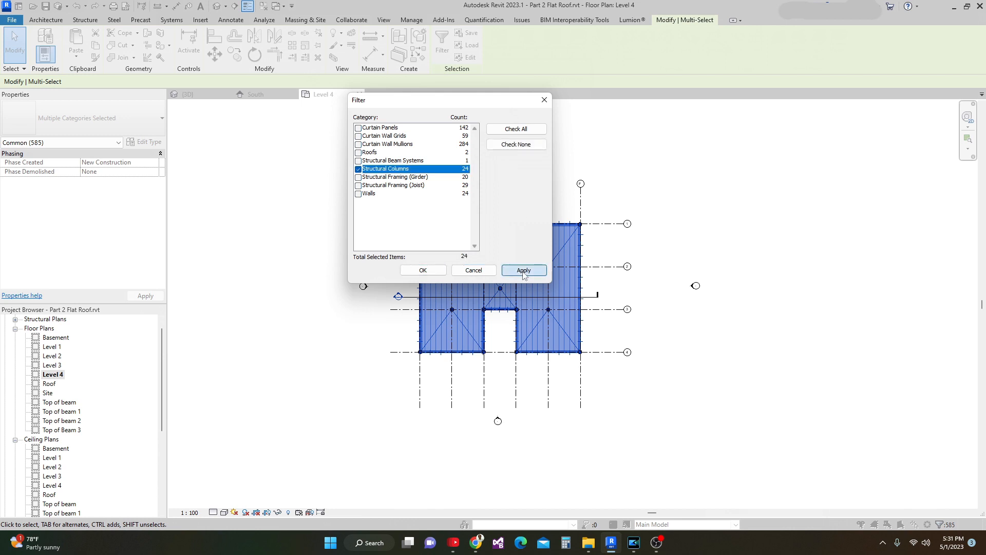
click(423, 270)
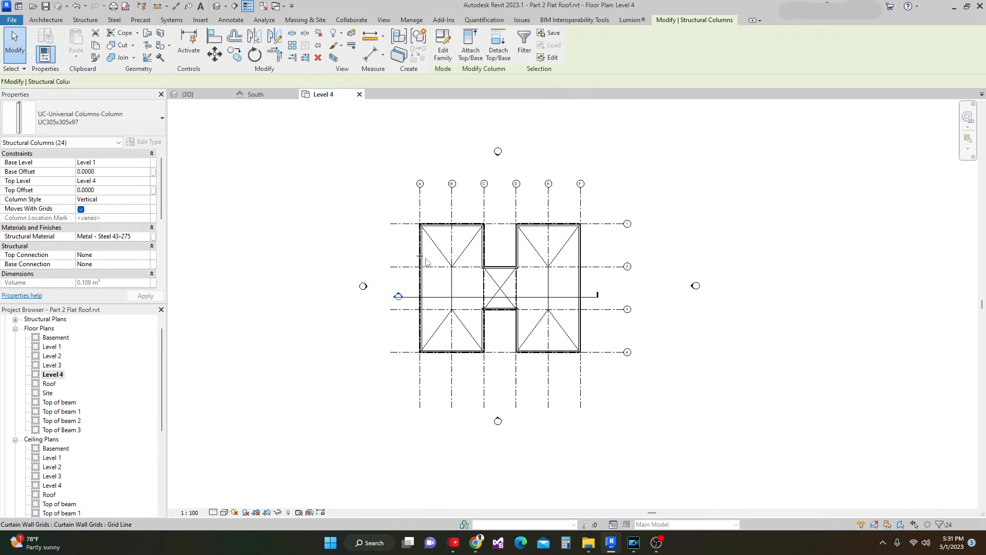
Temporarily isolate the selected structural columns in the Level 4 plan.
click(278, 512)
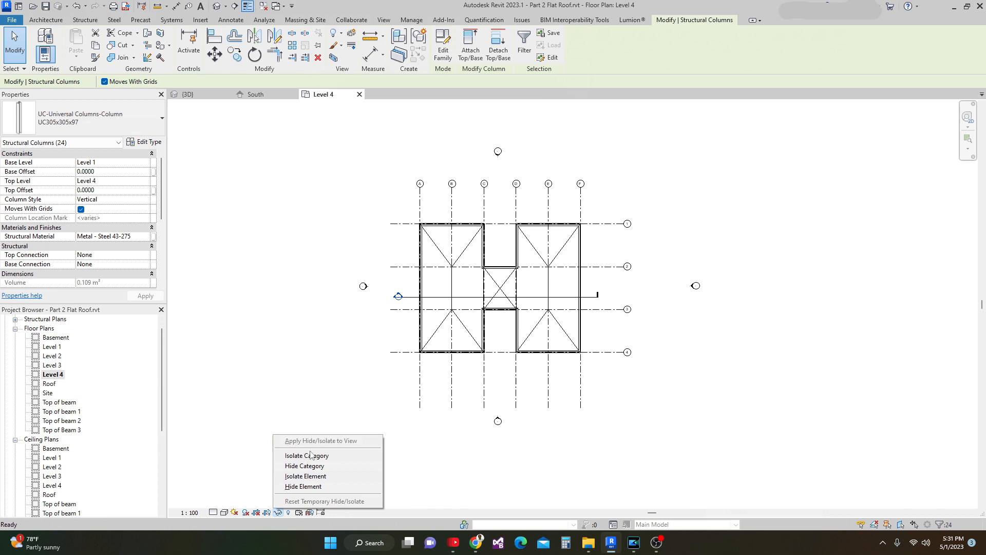
click(314, 477)
scroll(452, 303, up, 2)
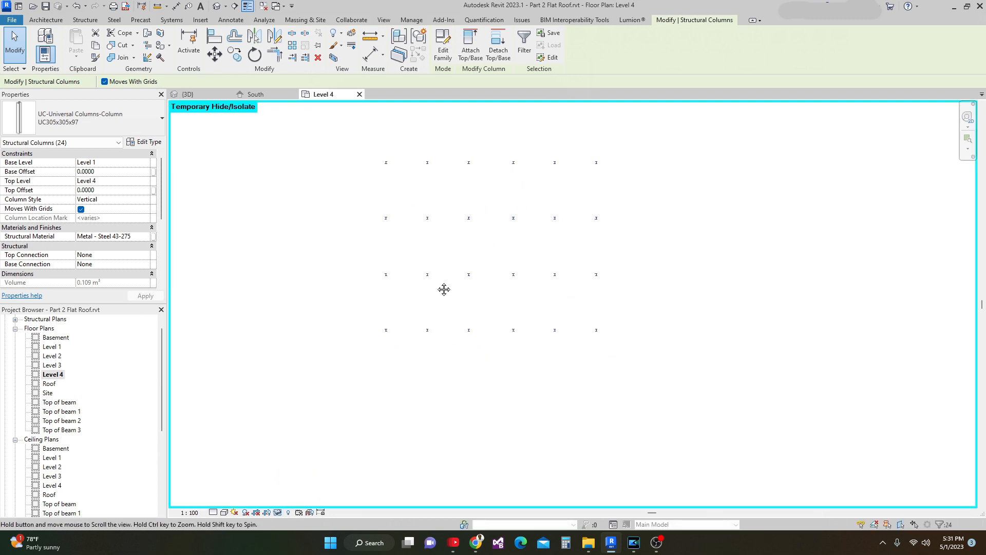
middle_drag(442, 298, 442, 295)
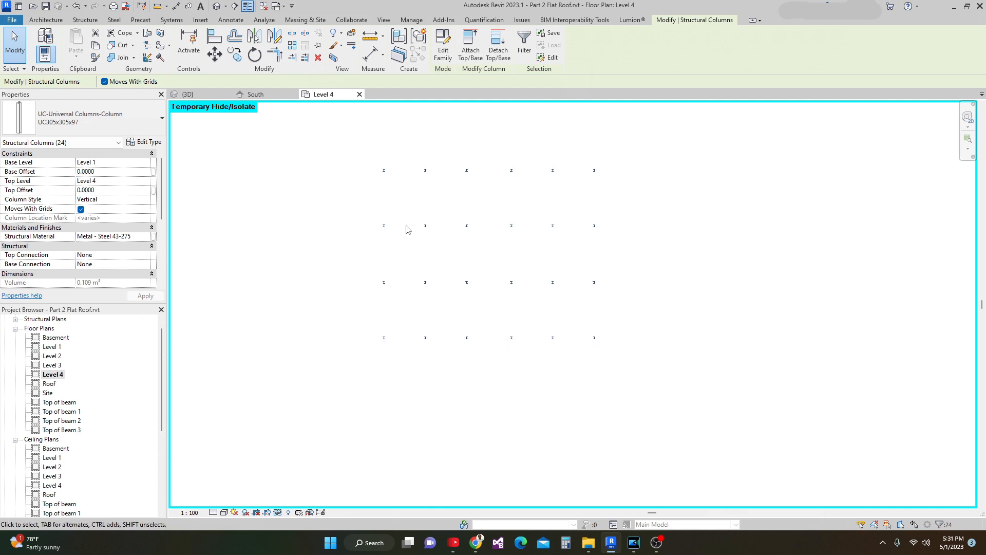
Select the eight inner structural columns in the Level 4 plan and set their top level to Roof.
drag(411, 205, 576, 300)
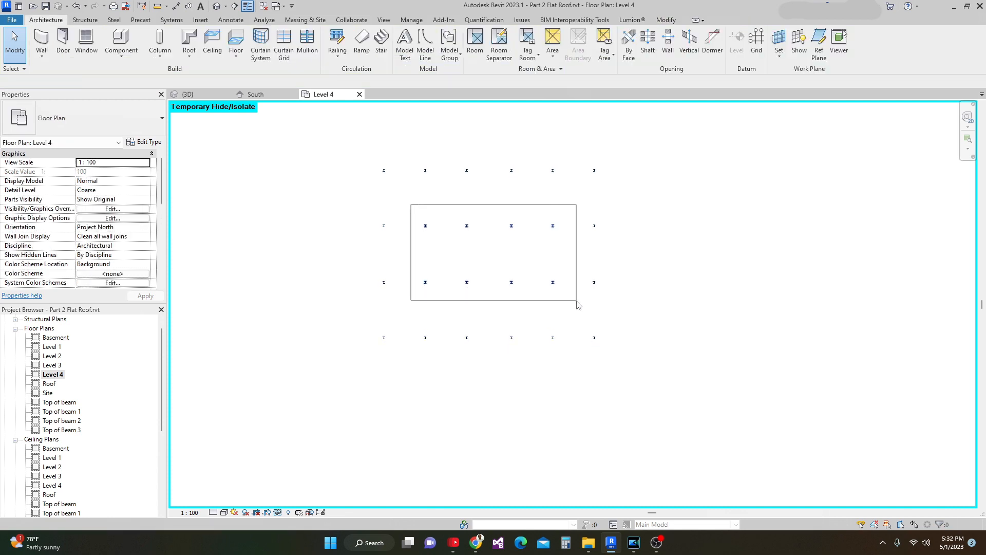
drag(578, 304, 579, 305)
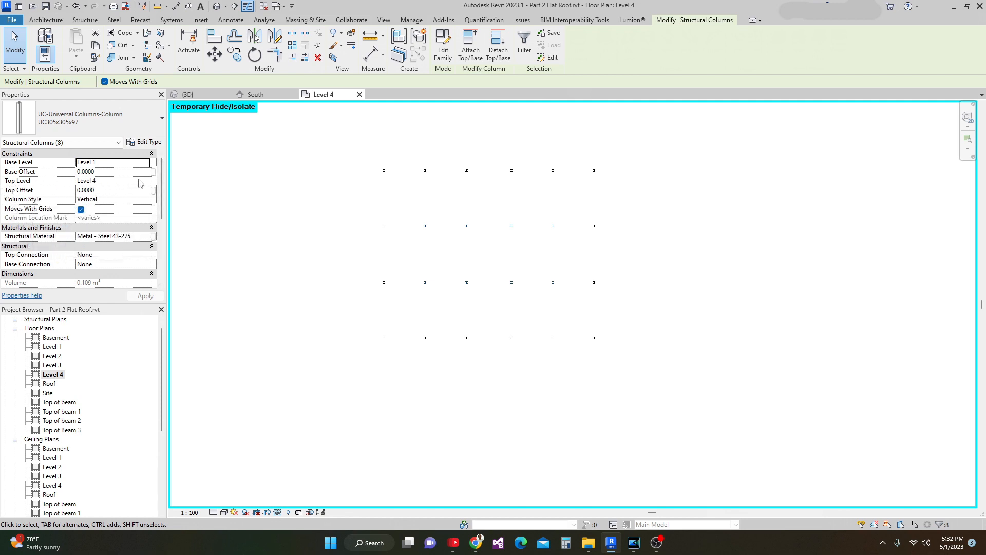
click(146, 182)
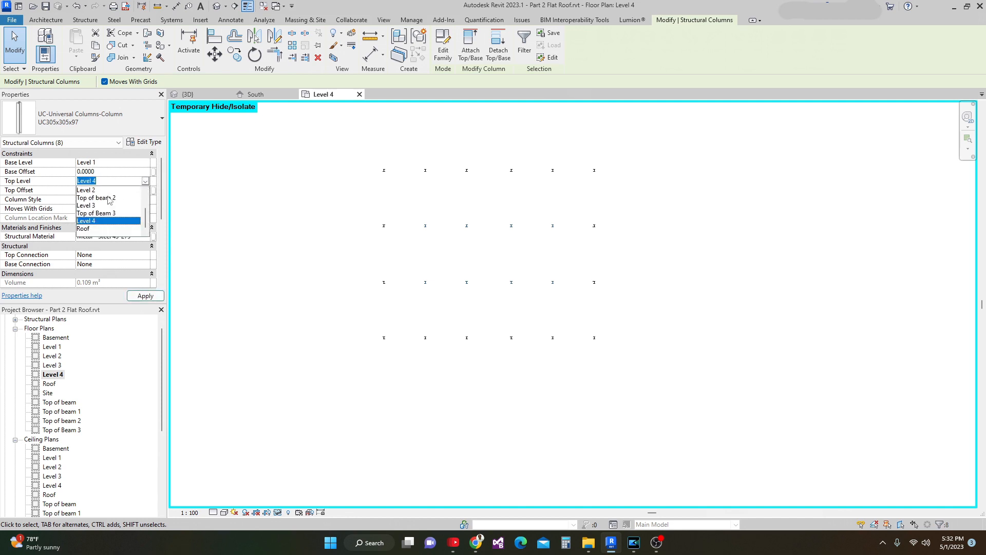
click(86, 229)
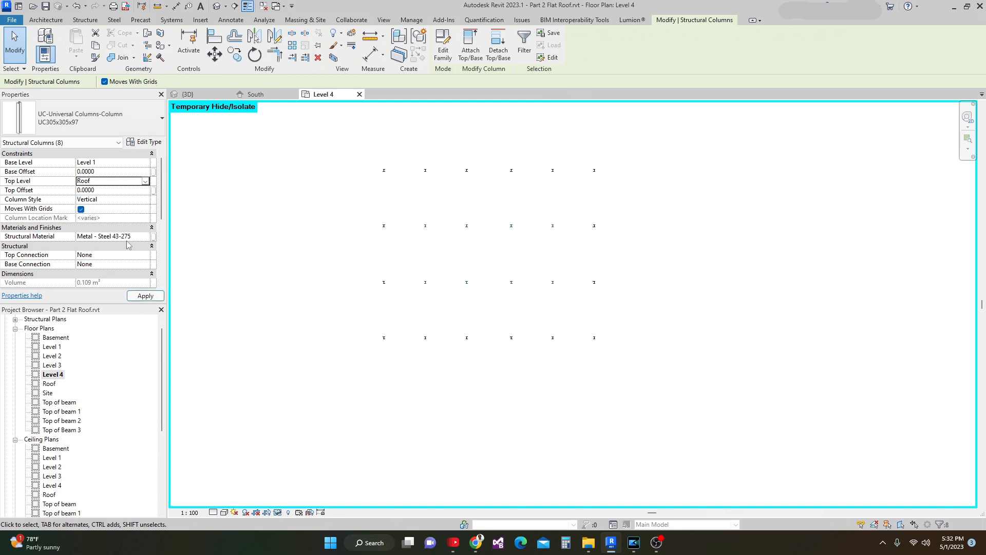
click(141, 297)
scroll(473, 336, up, 1)
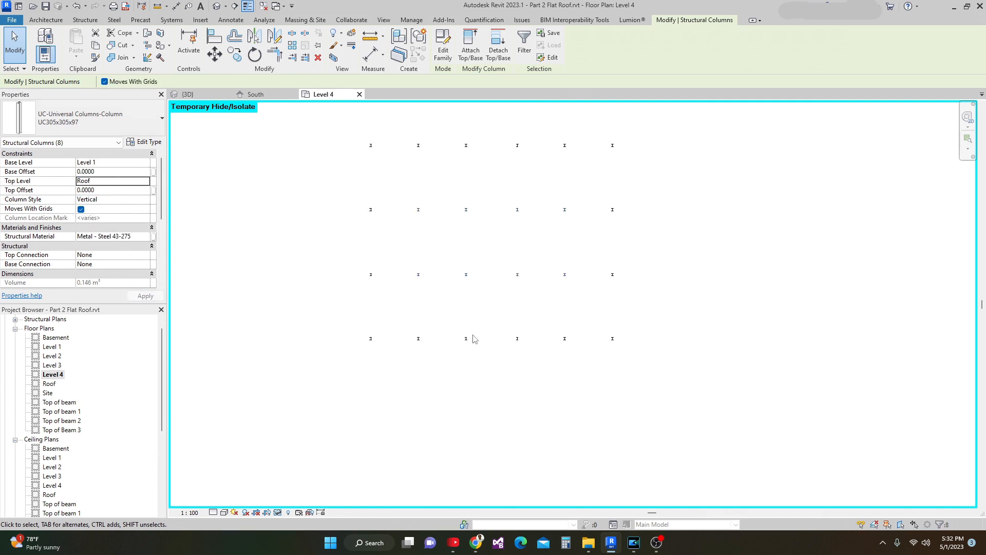
scroll(459, 352, down, 1)
Open the Roof floor plan.
click(51, 384)
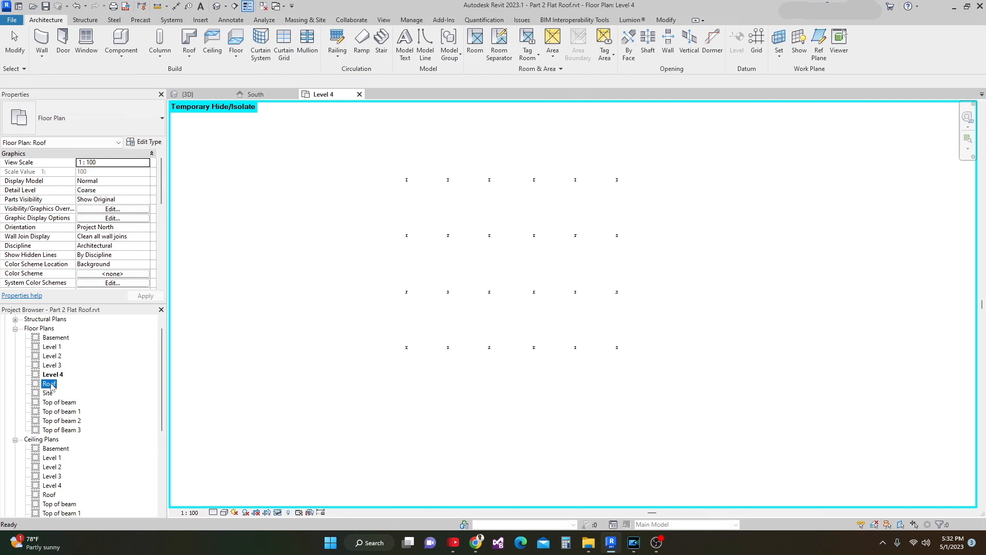
double_click(49, 384)
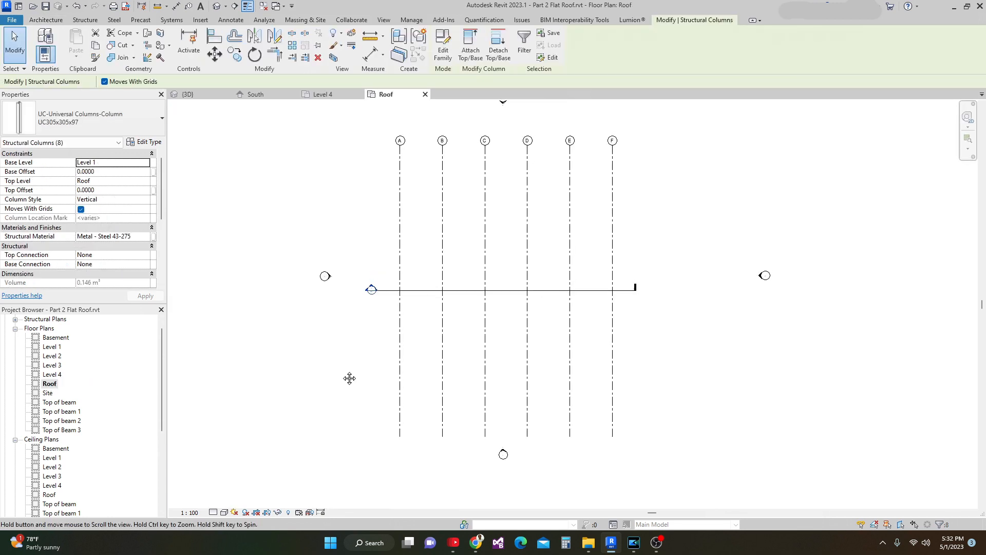
middle_drag(343, 374, 361, 327)
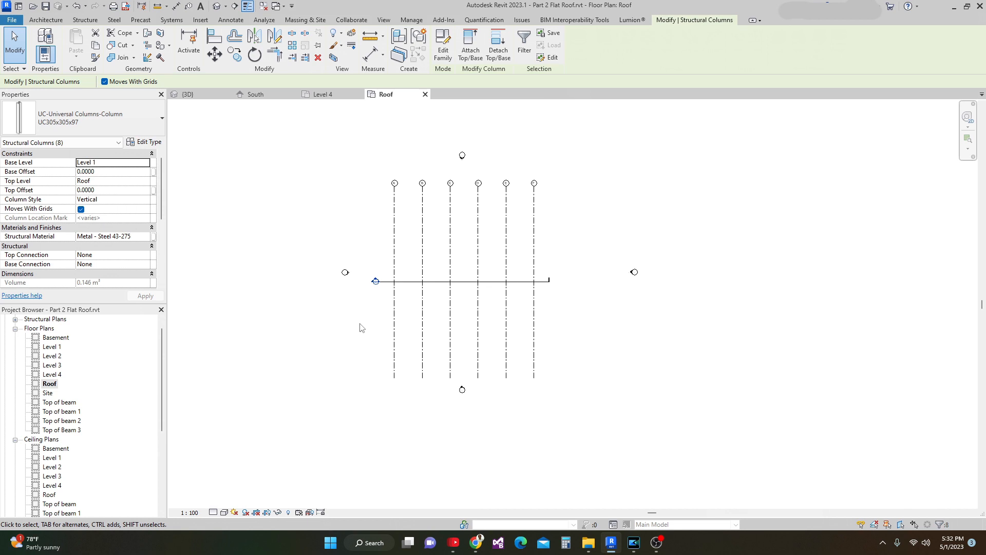
Set the Roof plan's view range to Unlimited top, cut plane offset 10, and bottom and view depth offsets of -0.60.
key(v)
key(r)
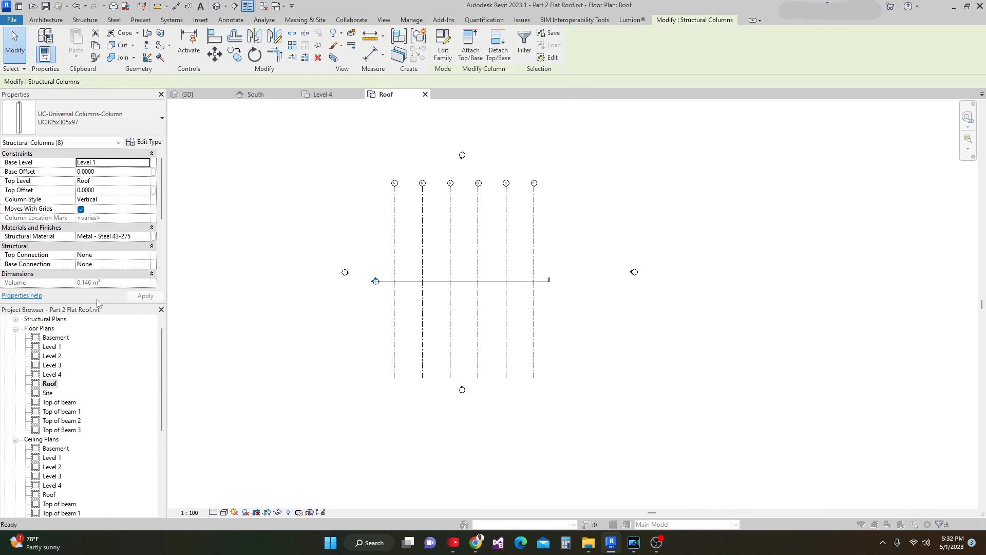
drag(408, 190, 427, 191)
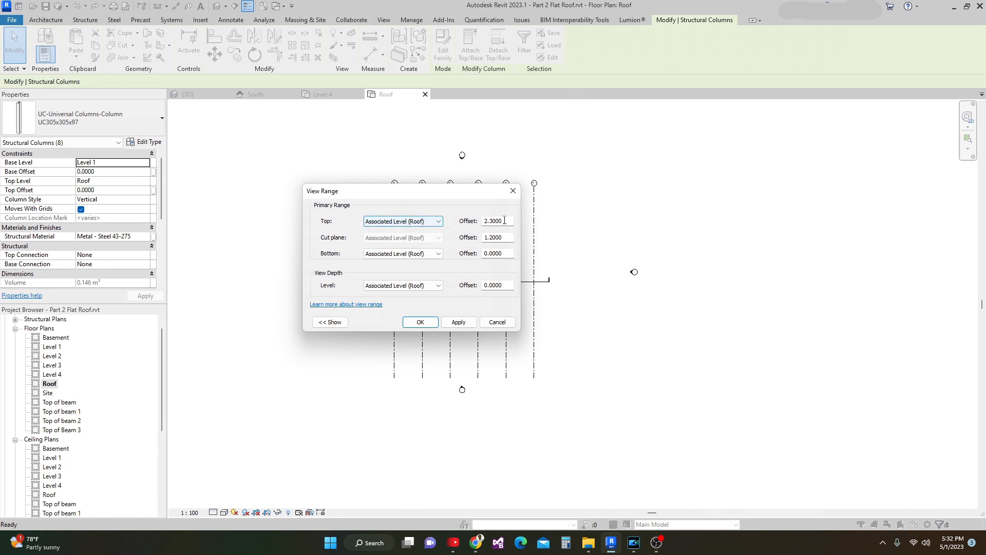
click(429, 222)
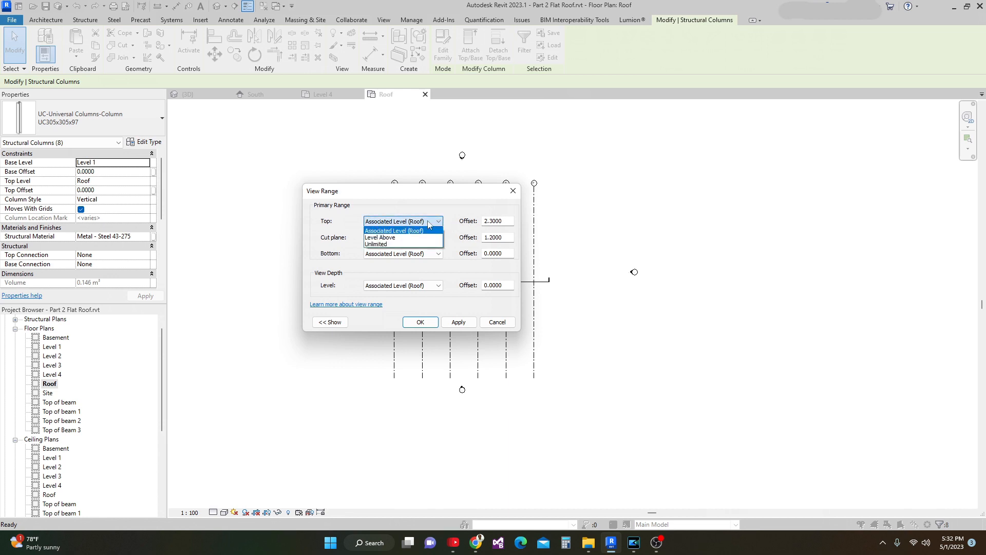
click(378, 244)
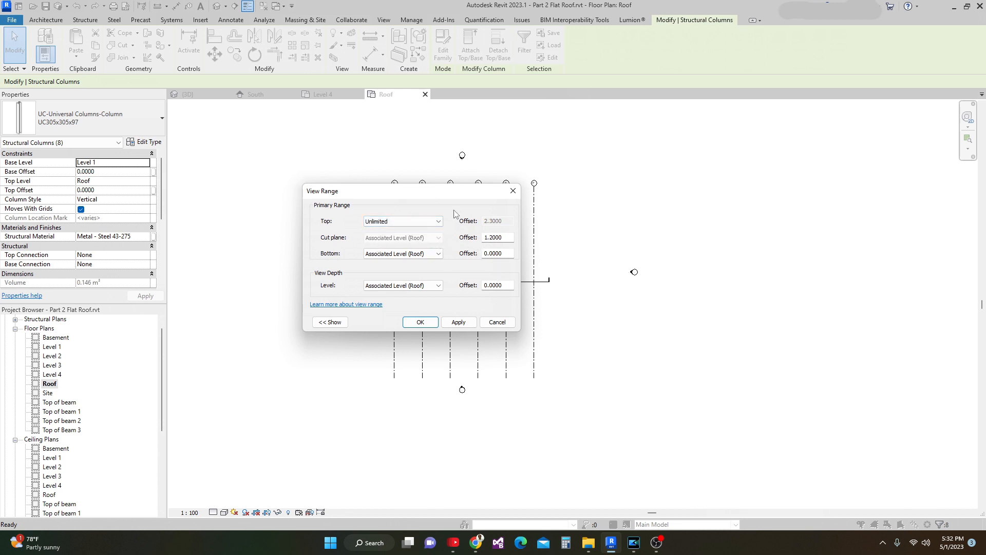
drag(439, 198, 451, 199)
drag(520, 241, 492, 243)
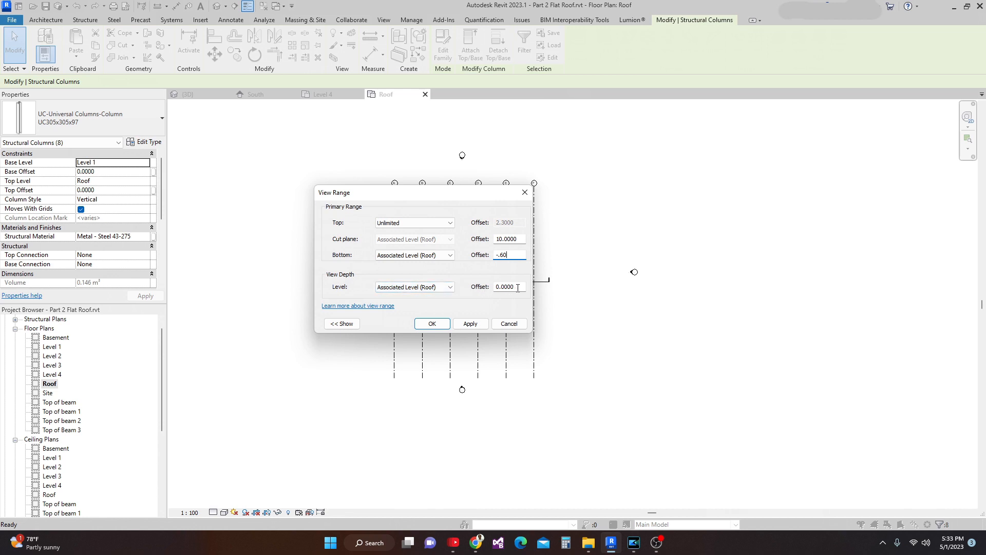
text(-0)
text(.60)
click(470, 323)
click(431, 322)
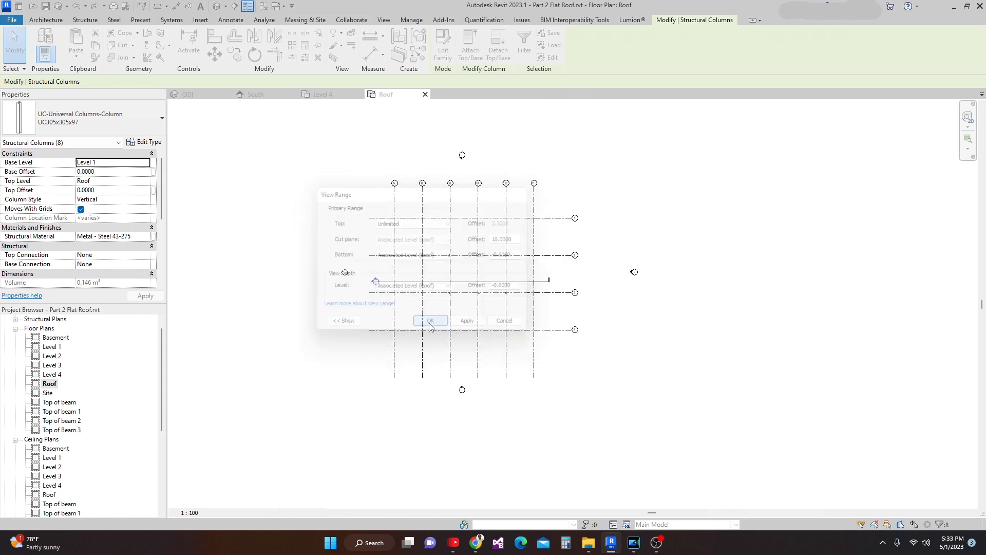
Select the inner columns along grids 2 and 3 in the Roof plan and examine their positions and level constraints.
scroll(478, 319, up, 6)
middle_drag(424, 302, 432, 330)
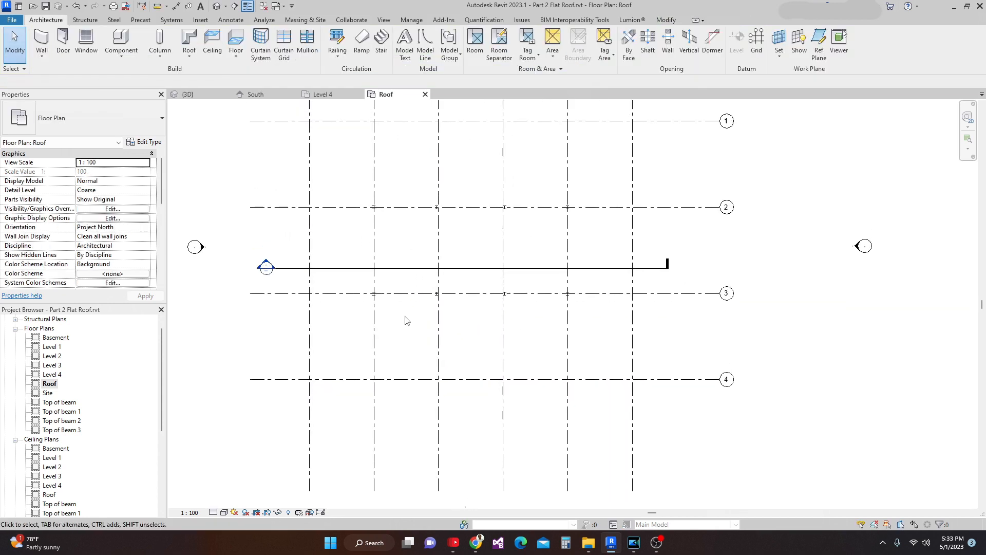
mouse_move(401, 265)
middle_down()
mouse_move(404, 285)
mouse_move(407, 270)
middle_up()
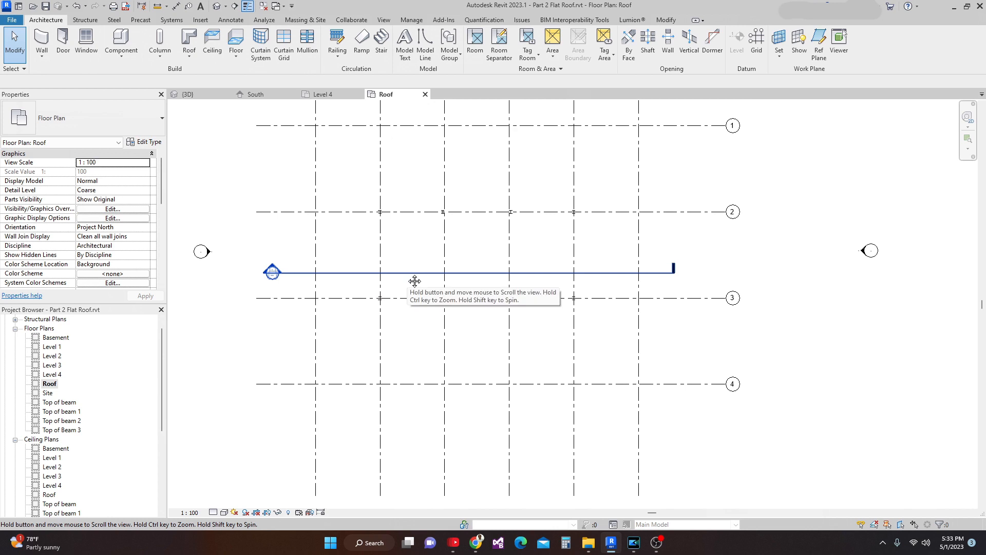
scroll(374, 200, up, 3)
drag(373, 197, 703, 390)
scroll(700, 390, down, 2)
middle_drag(696, 396, 695, 359)
scroll(552, 313, up, 2)
middle_drag(496, 221, 476, 225)
scroll(483, 242, down, 1)
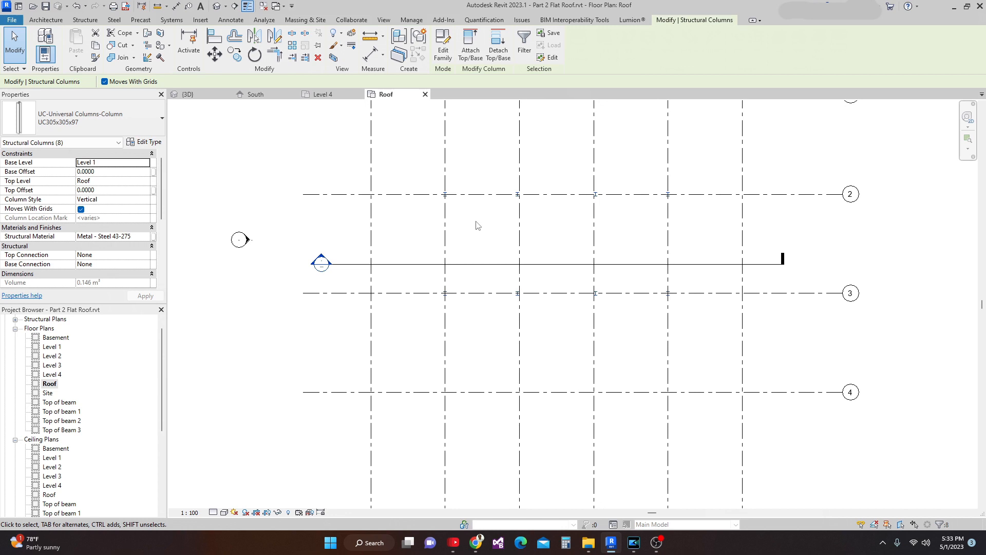
Place a UB305x165x40 beam along grid B from the column on grid 3 to the column on grid 2.
click(84, 21)
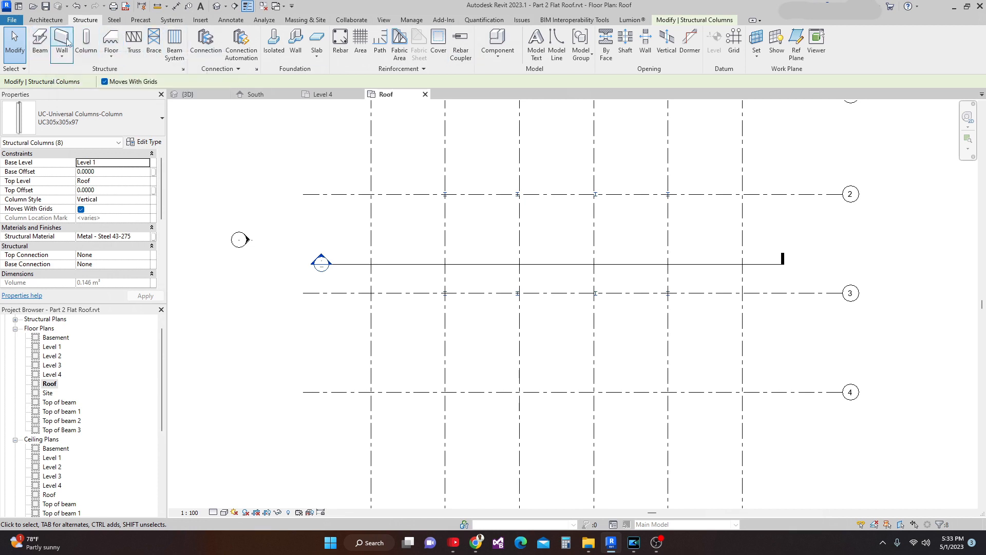
click(49, 43)
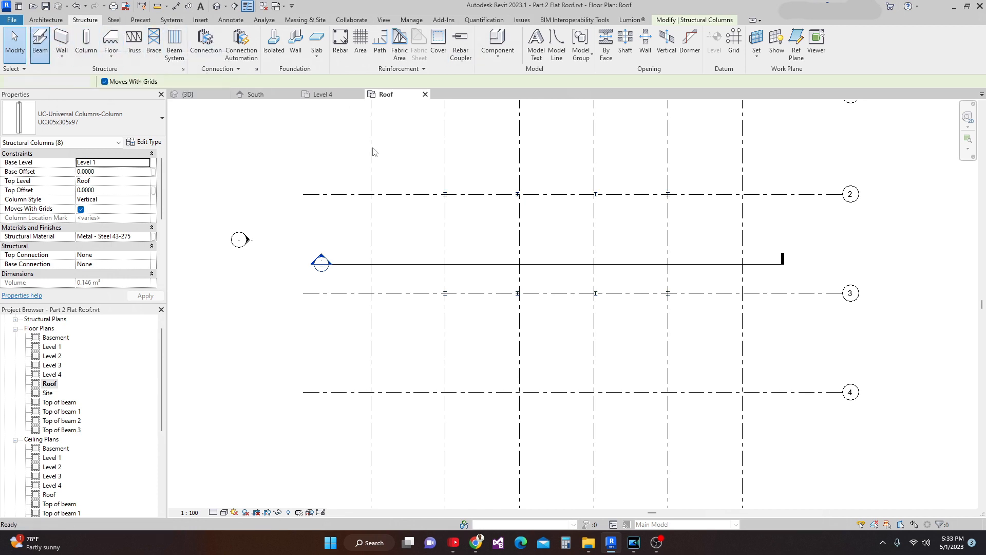
scroll(463, 286, up, 4)
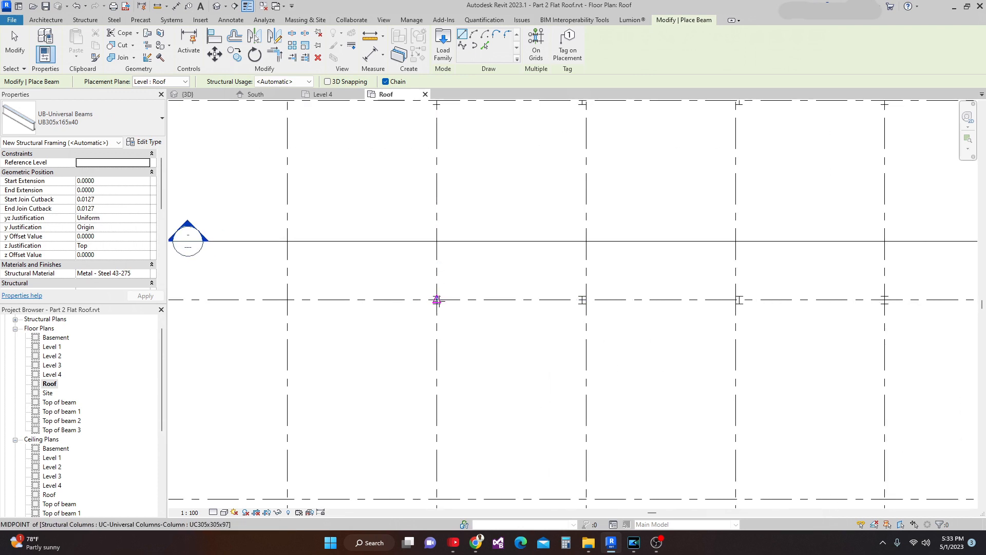
click(437, 300)
scroll(459, 243, down, 3)
middle_drag(459, 246, 446, 293)
scroll(437, 231, up, 2)
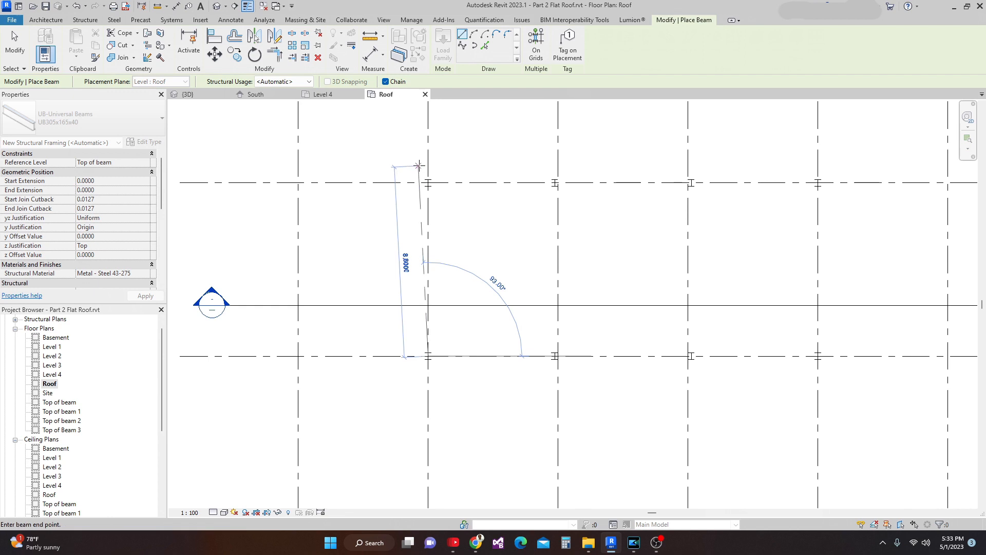
click(428, 182)
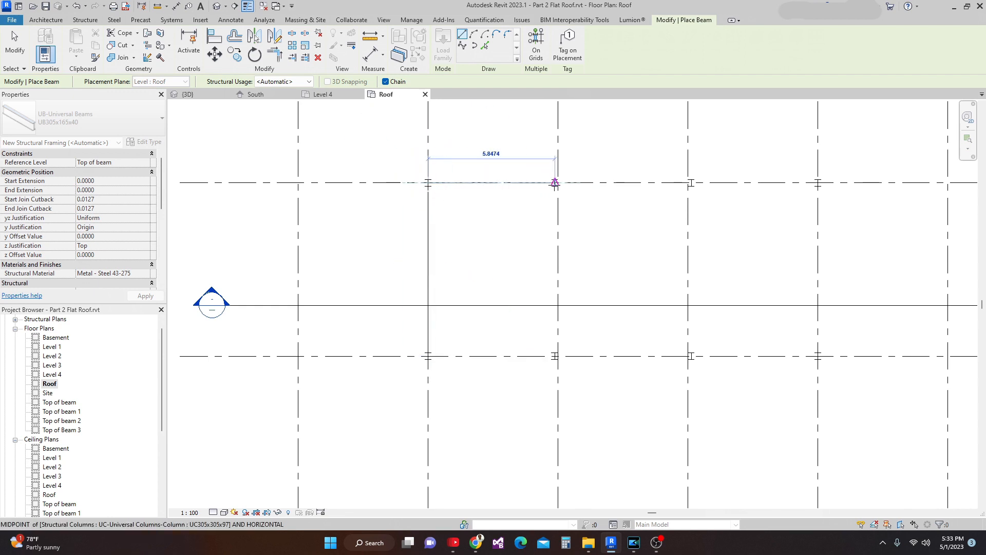
Continue the beam chain along grid 2, column to column, from grid B to grid E.
click(554, 182)
middle_drag(638, 221, 559, 236)
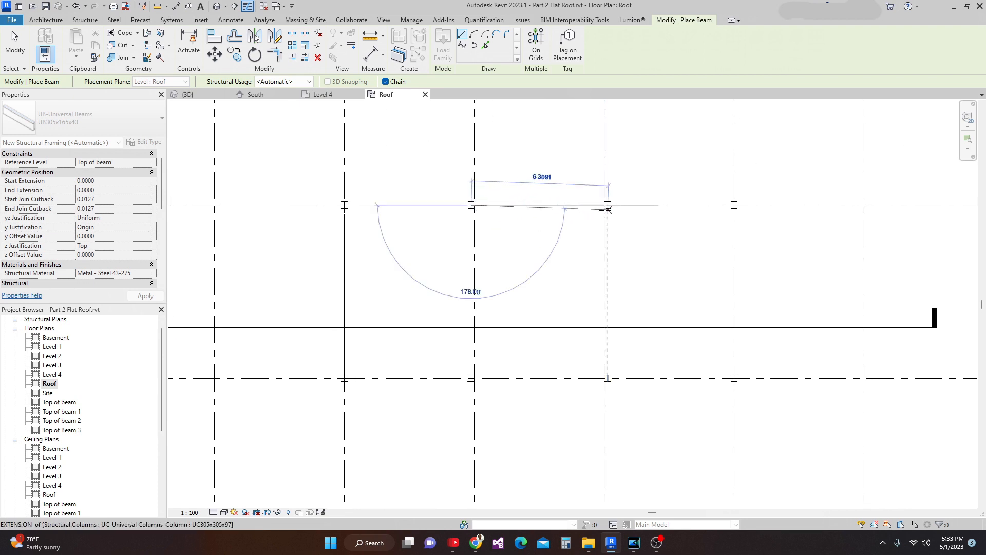
click(607, 204)
scroll(658, 227, down, 1)
middle_drag(658, 226, 597, 248)
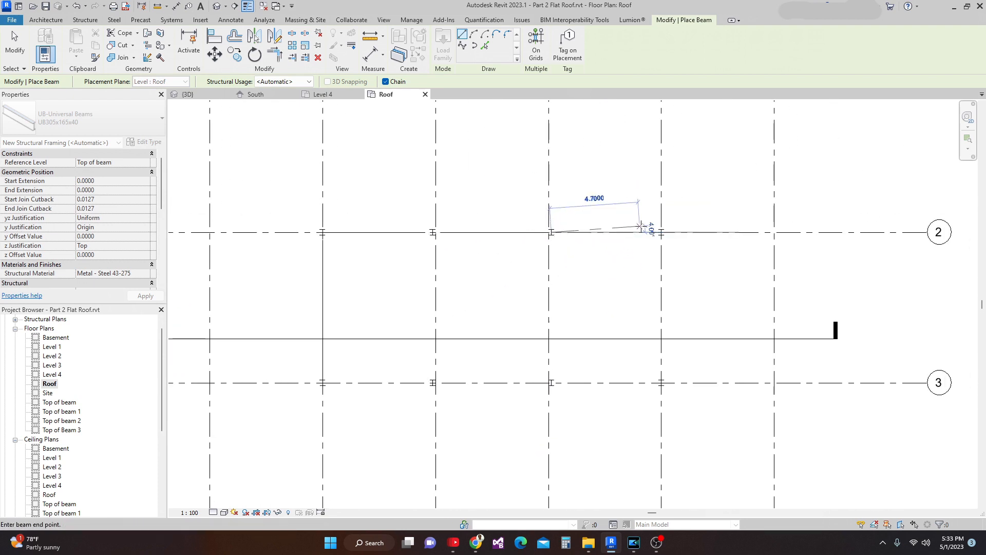
click(661, 231)
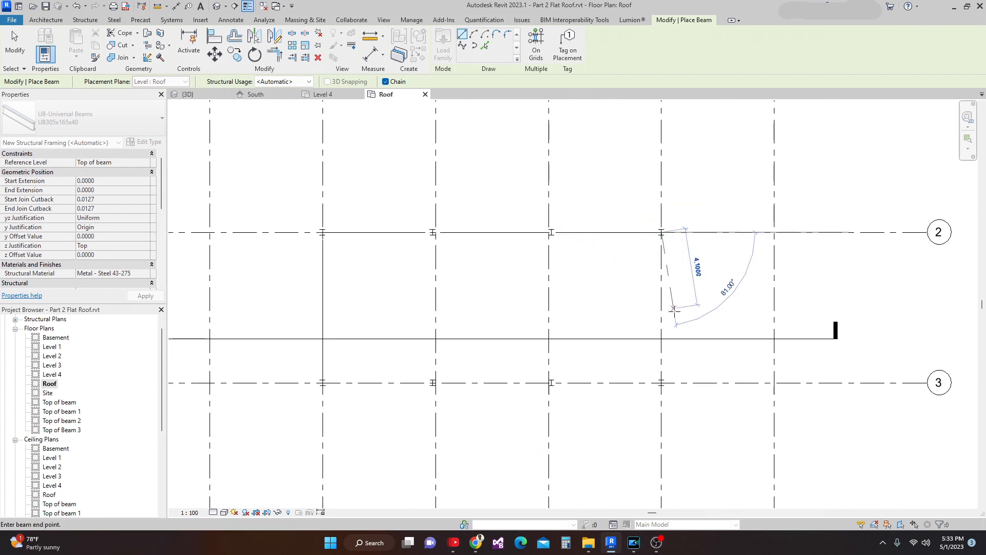
Close the beam loop along grid E to grid 3 and back along grid 3 to grid B, ending beam placement.
click(661, 382)
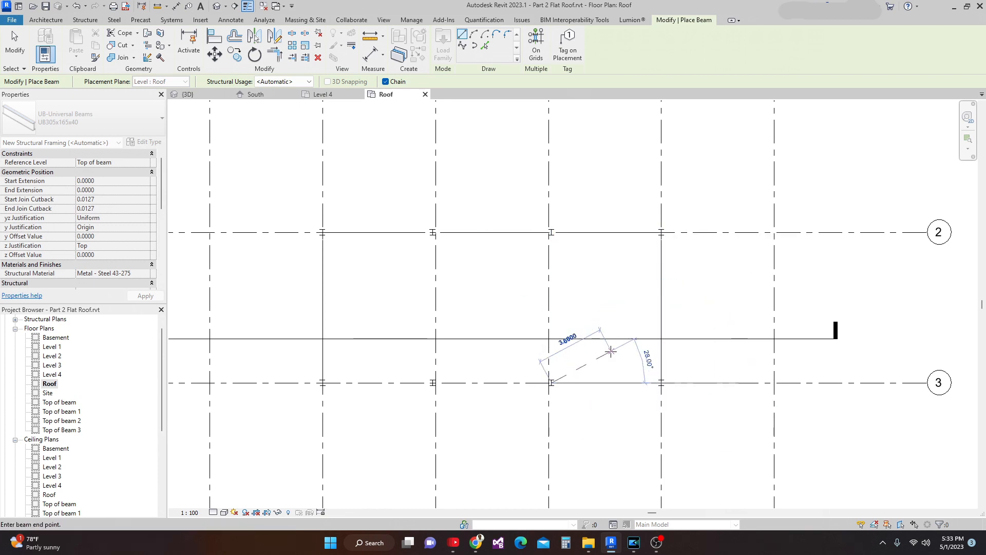
scroll(611, 351, down, 2)
click(494, 371)
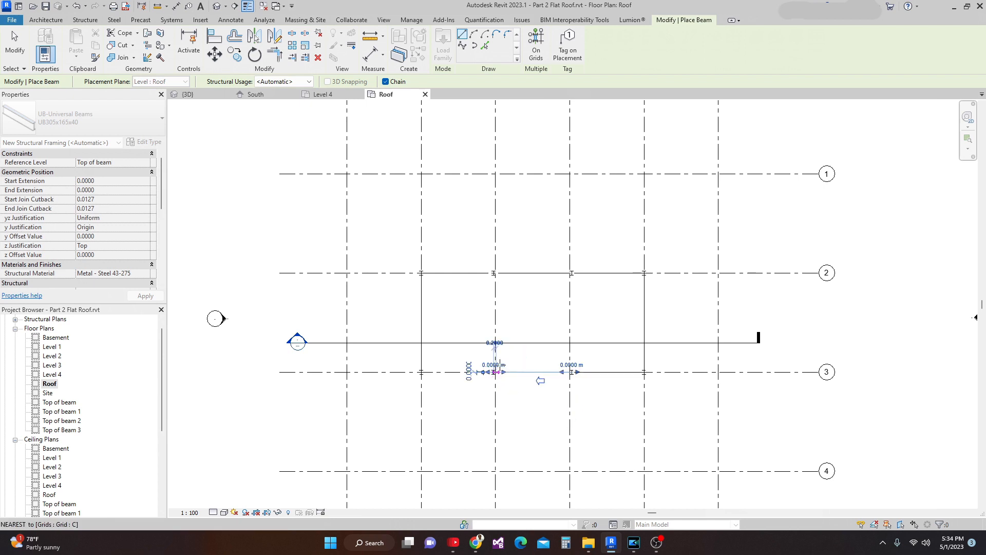
scroll(508, 358, up, 1)
click(408, 374)
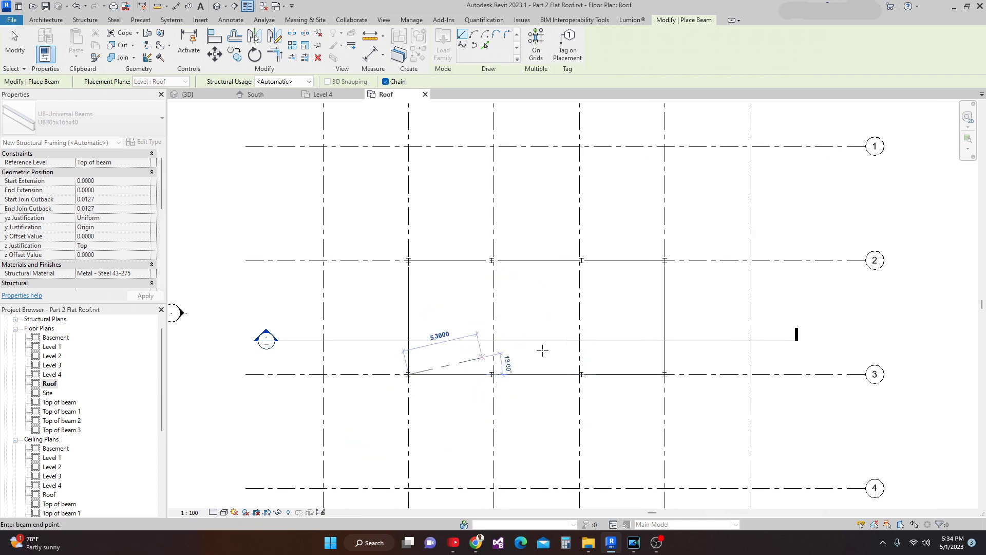
scroll(591, 335, down, 1)
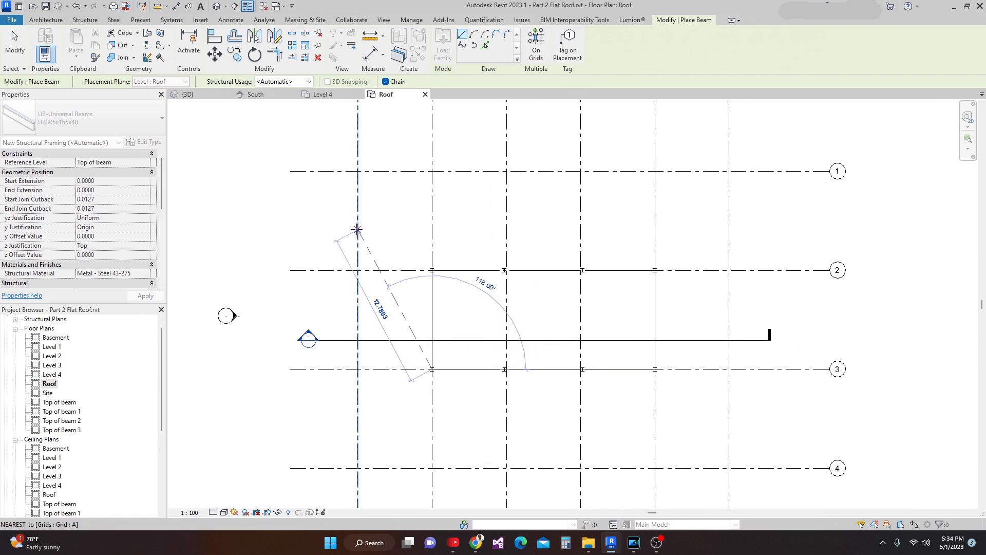
key(Escape)
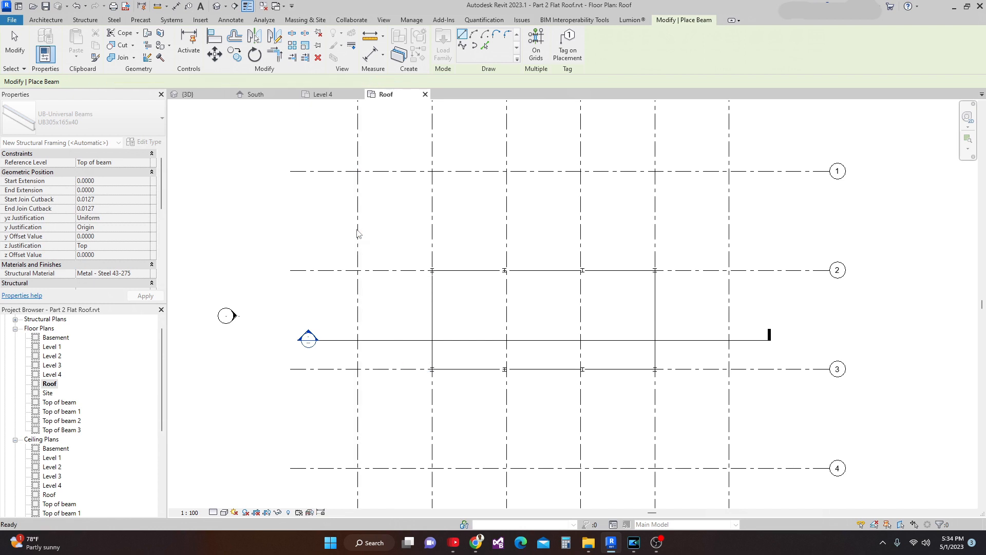
key(Escape)
Set the Roof plan's detail level to Fine.
scroll(486, 273, down, 1)
middle_drag(487, 273, 503, 194)
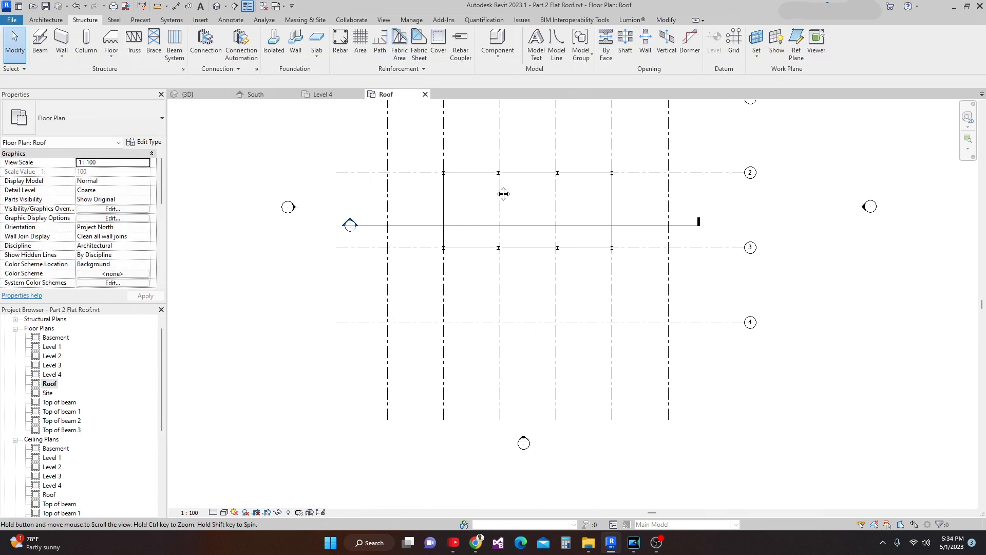
scroll(418, 229, up, 3)
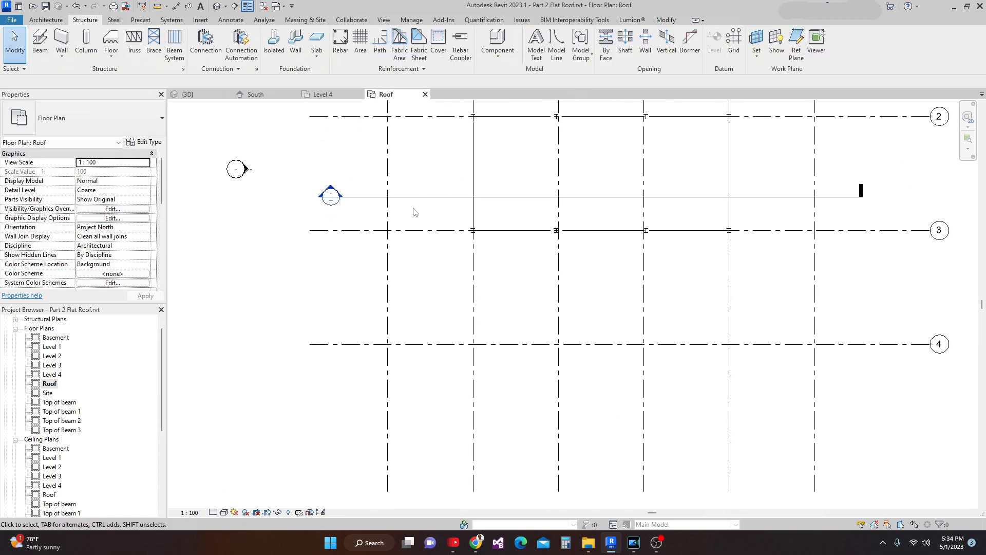
middle_drag(319, 256, 326, 263)
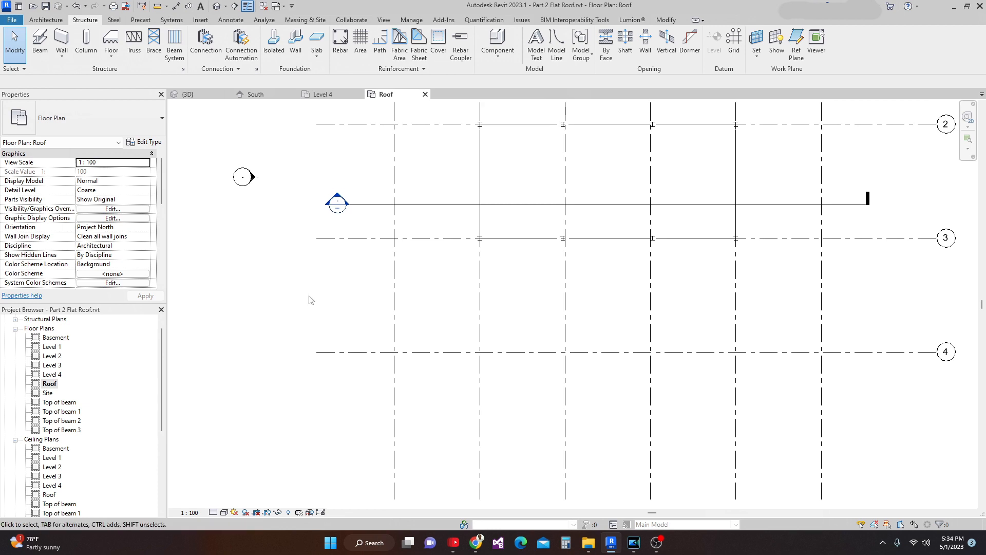
click(213, 512)
click(226, 503)
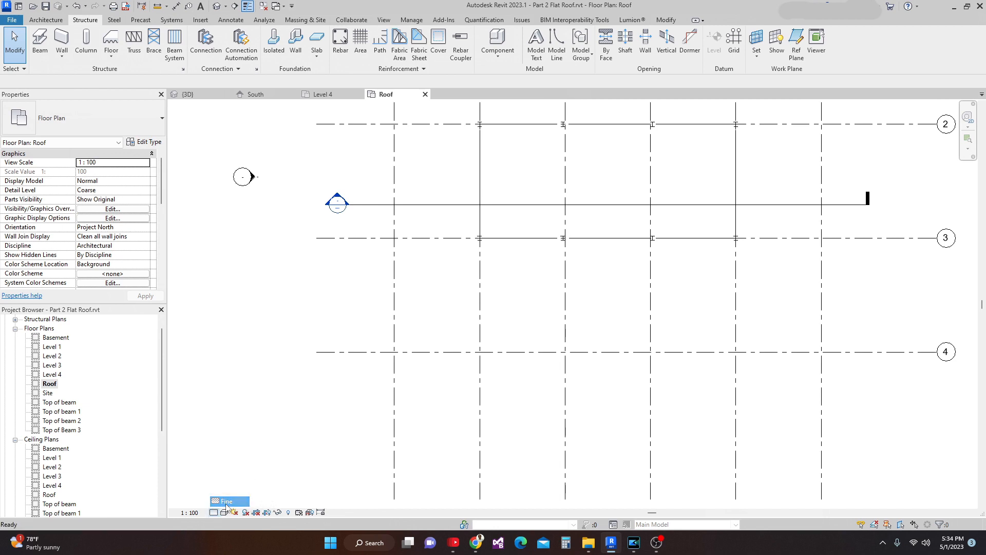
scroll(488, 310, up, 2)
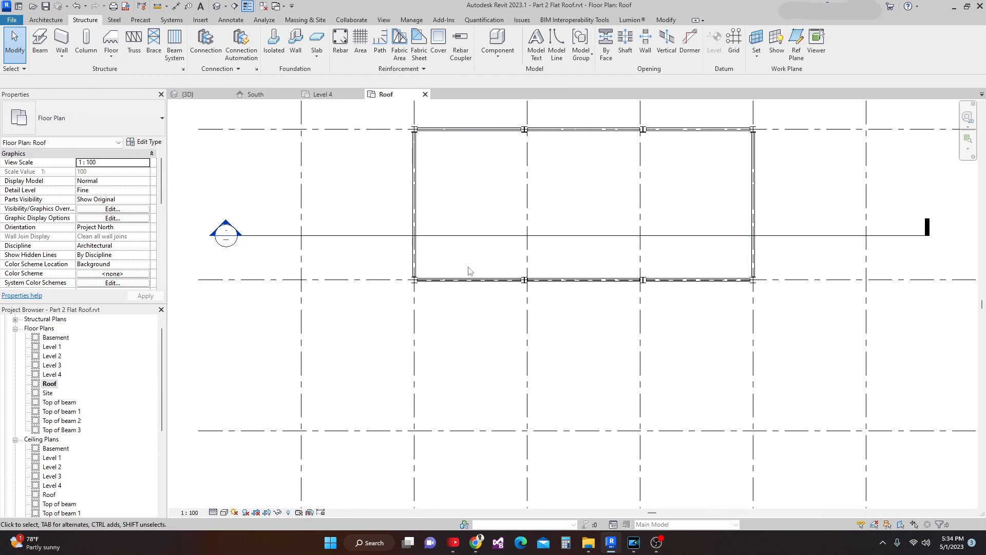
Place a UB305x165x40 beam between the two facing columns near grid C in the Roof plan.
middle_drag(427, 199, 448, 227)
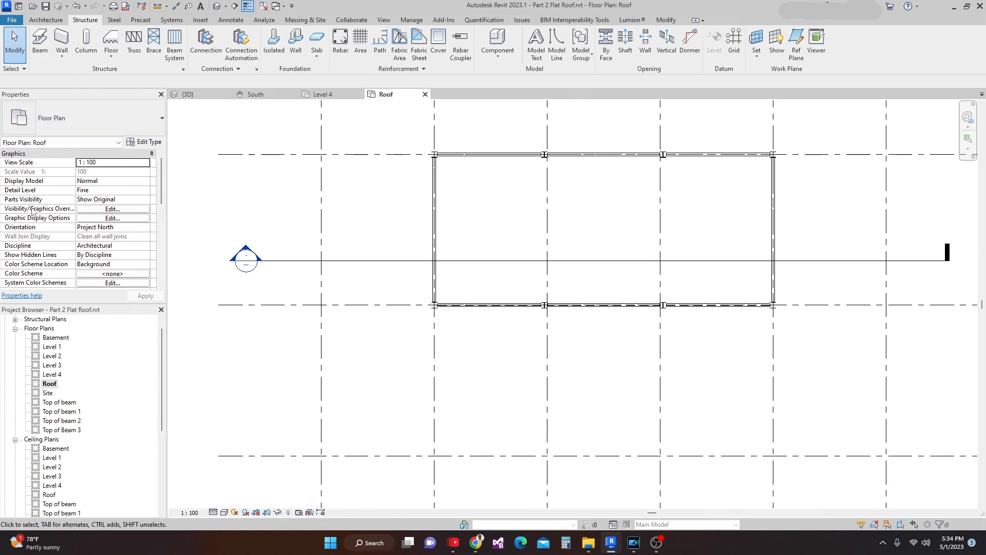
click(198, 94)
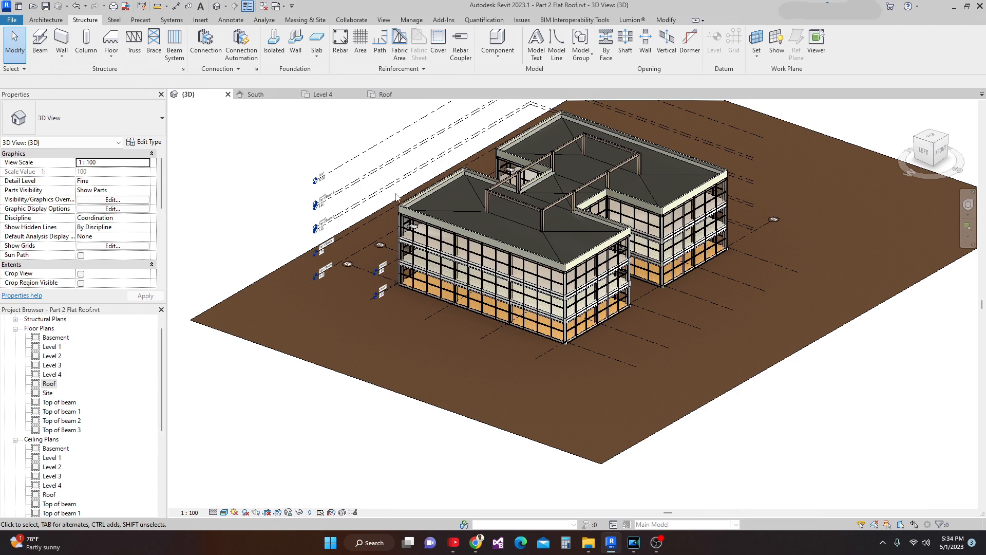
shift+middle_drag(713, 318, 558, 366)
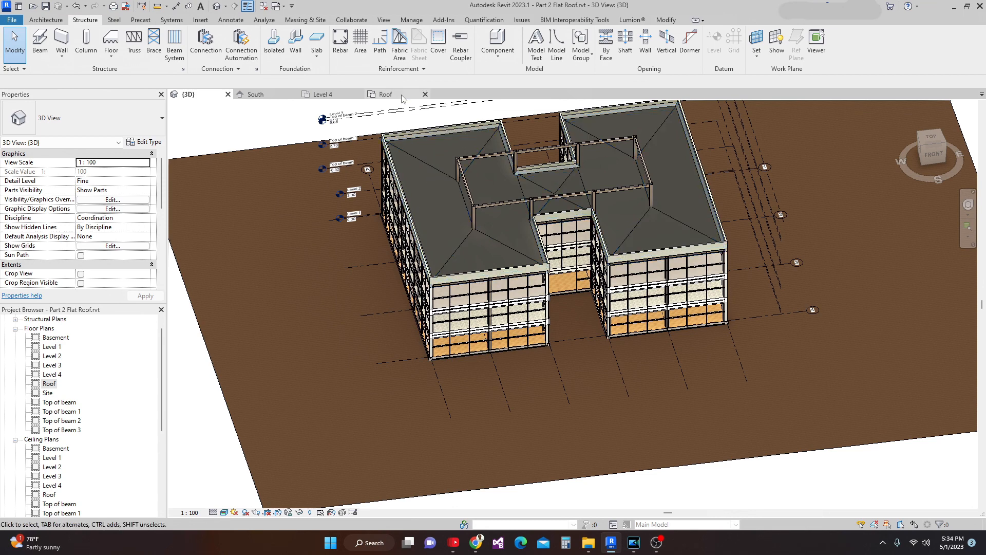
click(401, 97)
scroll(496, 212, up, 2)
middle_drag(489, 210, 399, 208)
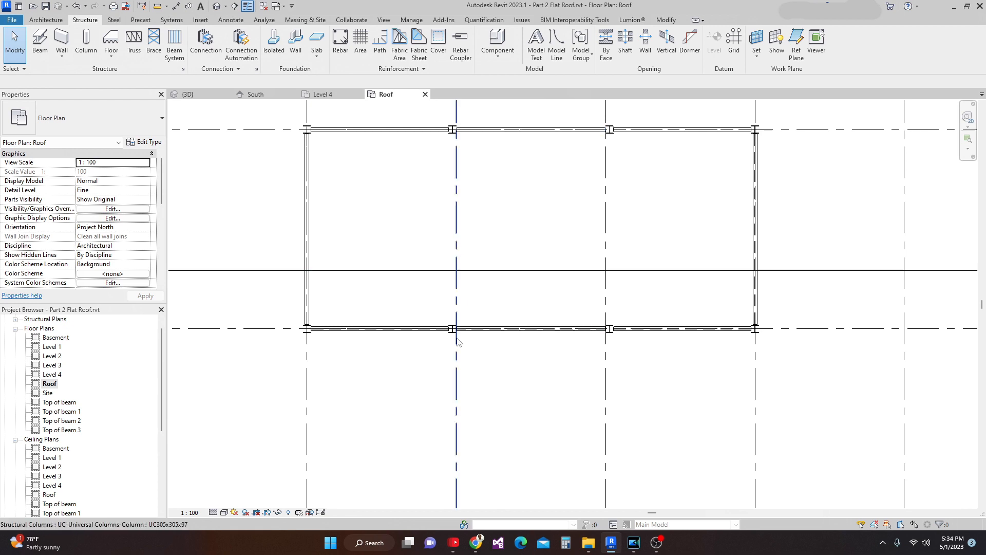
middle_drag(375, 258, 418, 258)
click(40, 44)
scroll(490, 129, up, 1)
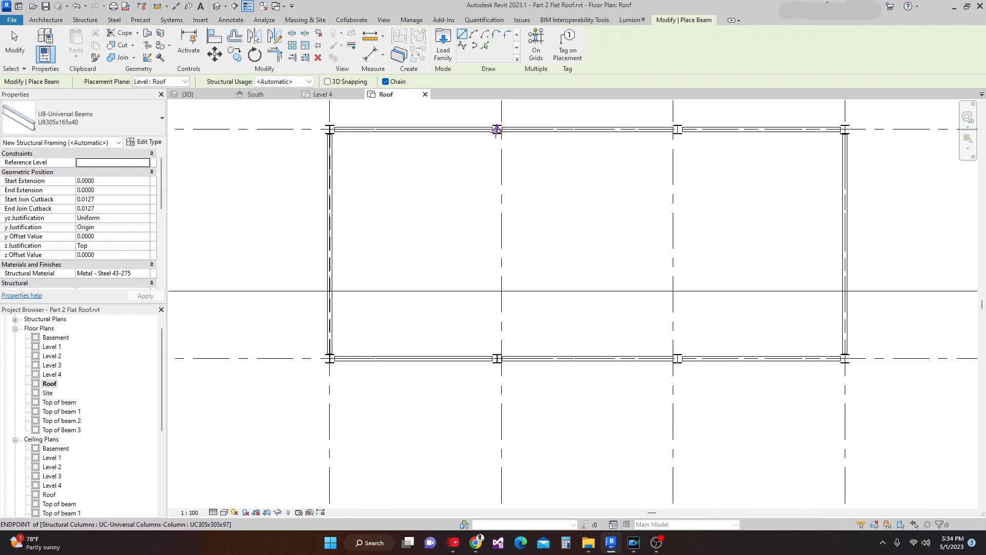
click(497, 129)
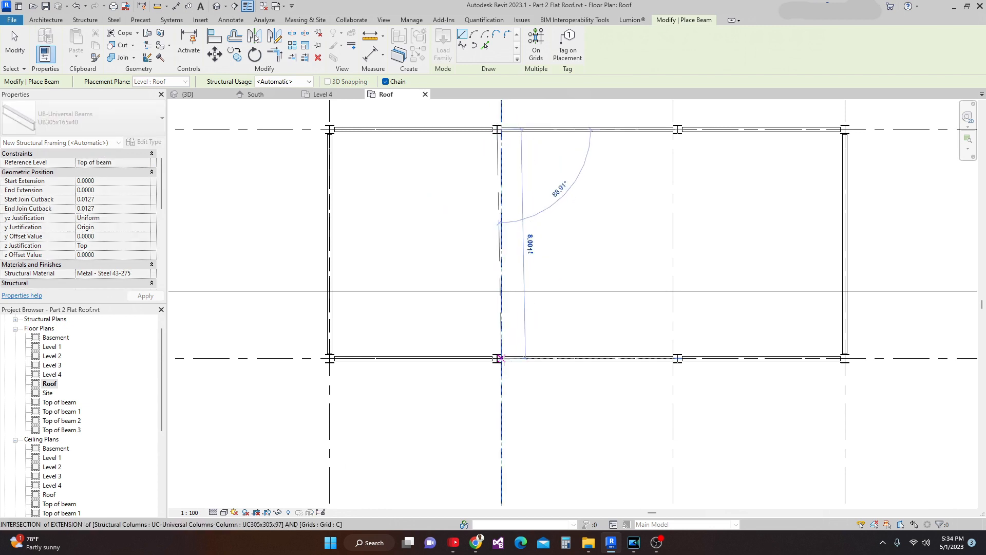
click(497, 357)
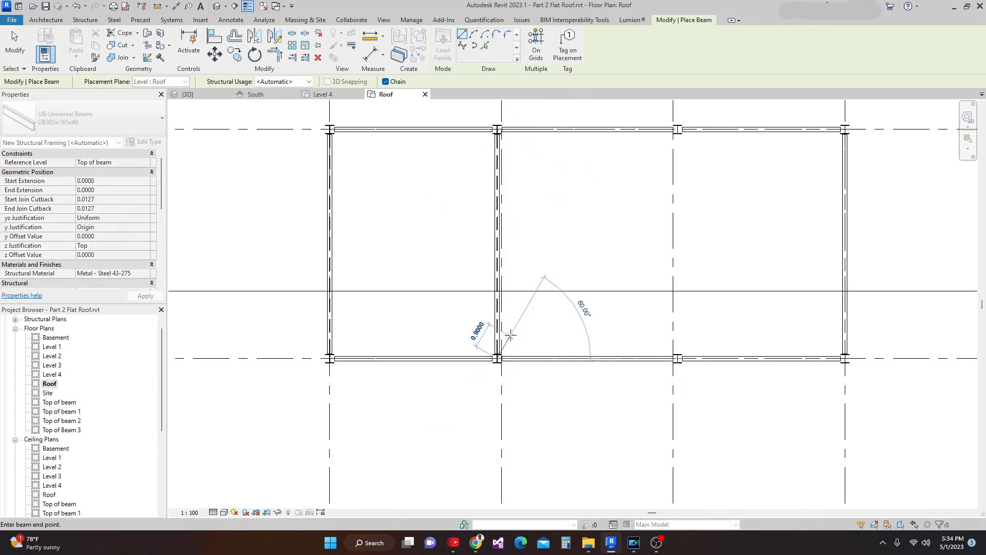
key(Escape)
key(Escape)
Place a matching UB305x165x40 beam between the two facing columns near grid D, end beam placement, and view the framing in 3D.
middle_drag(695, 145, 656, 191)
scroll(658, 185, up, 1)
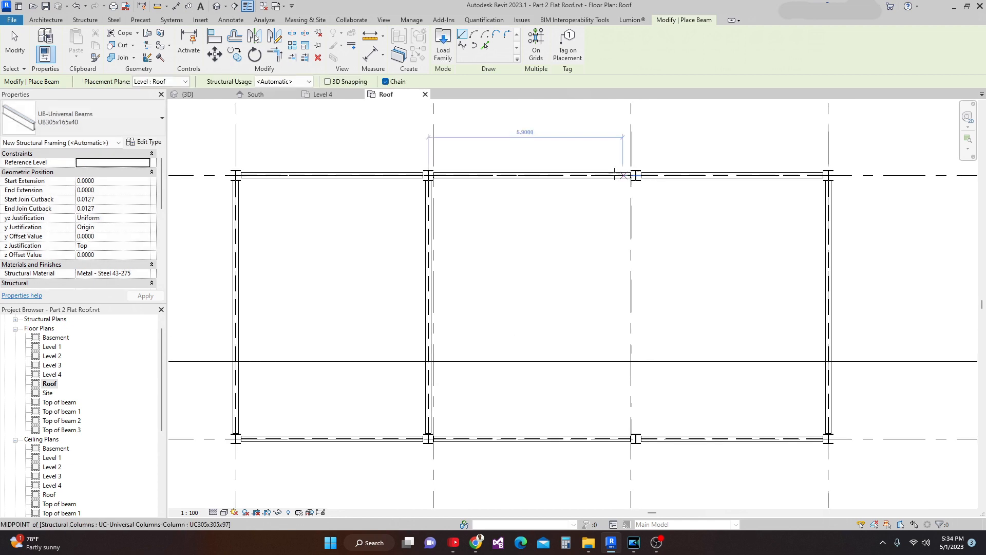
click(636, 175)
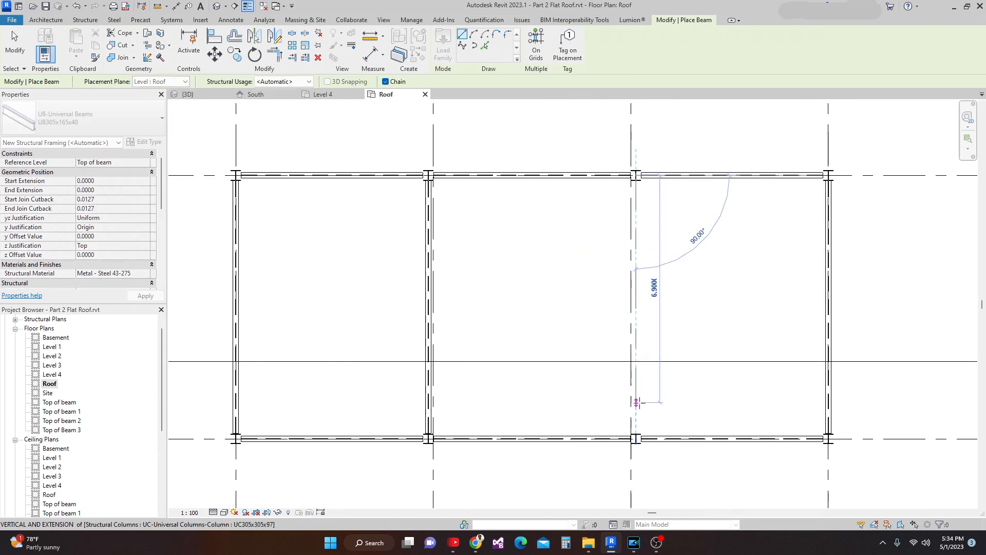
click(636, 438)
key(Escape)
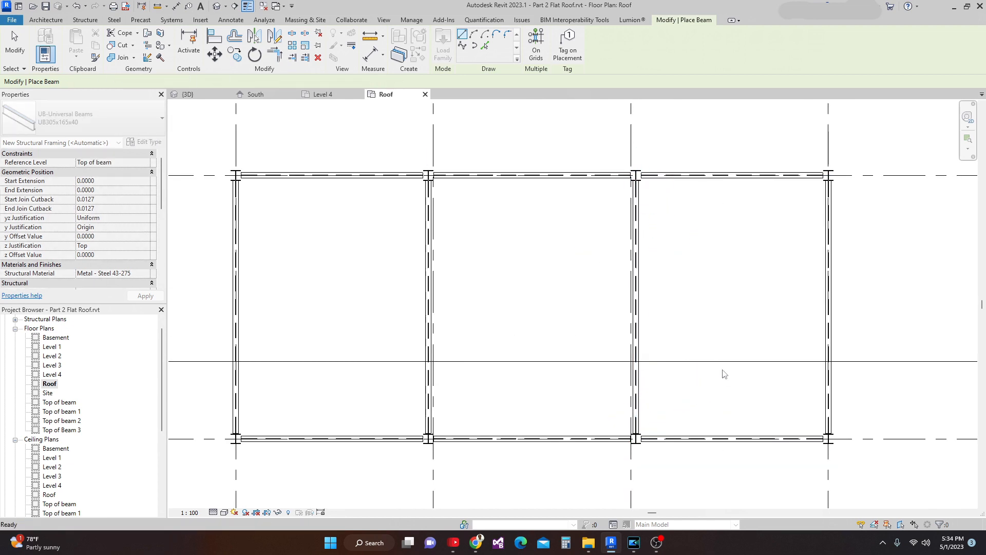
scroll(573, 326, down, 3)
key(Escape)
click(187, 94)
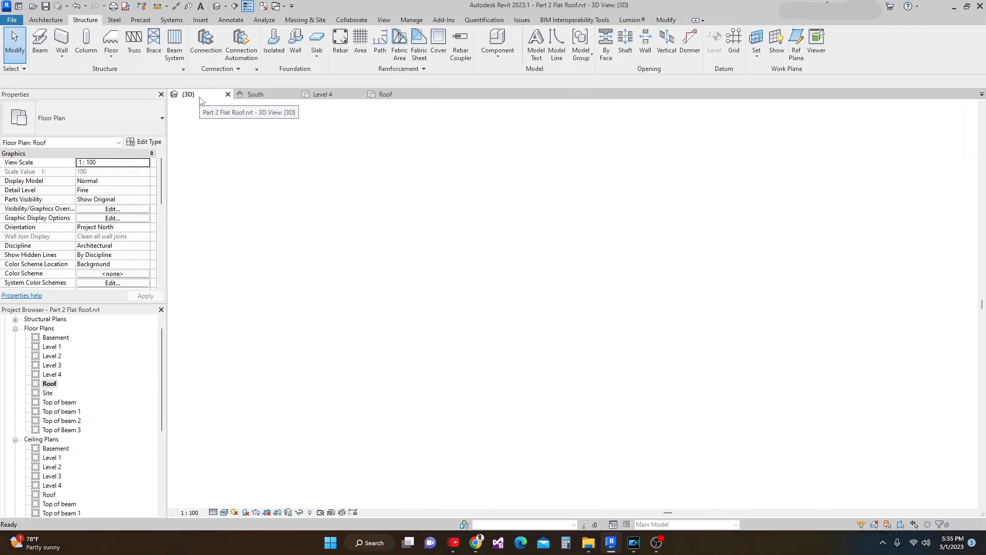
middle_drag(466, 256, 514, 313)
scroll(464, 307, down, 1)
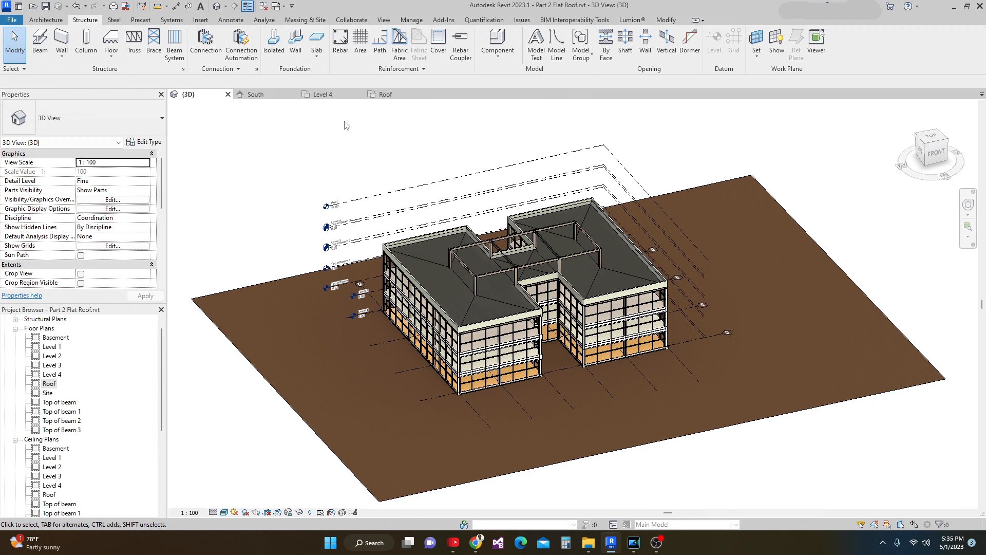
Start a footprint roof in the Roof plan with the Basic Roof type Generic - 400mm.
click(385, 94)
middle_drag(354, 215, 352, 190)
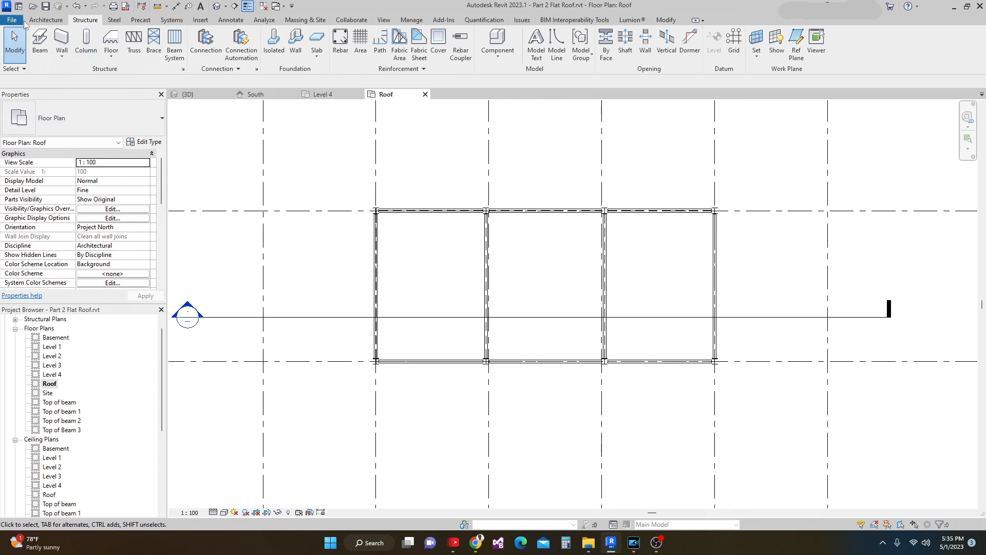
click(42, 20)
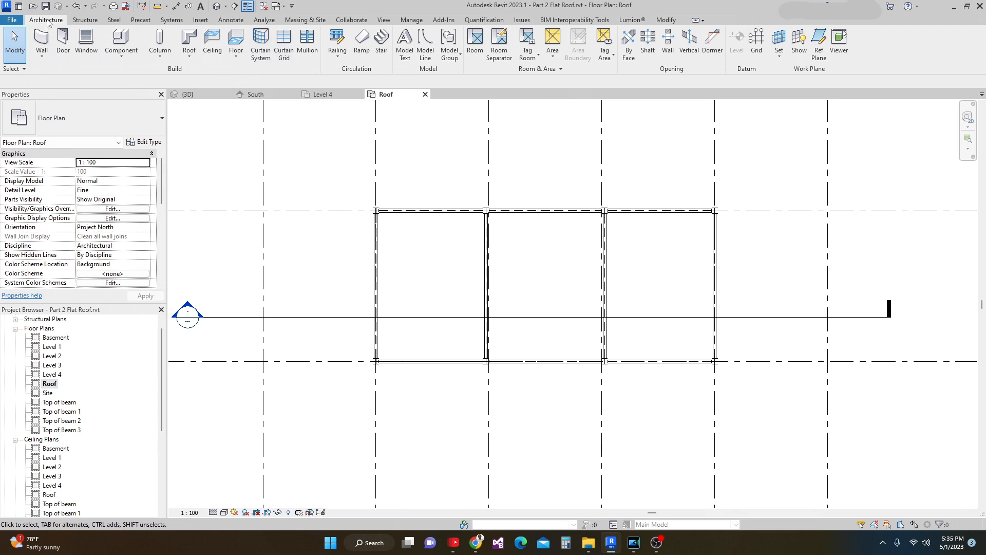
click(189, 41)
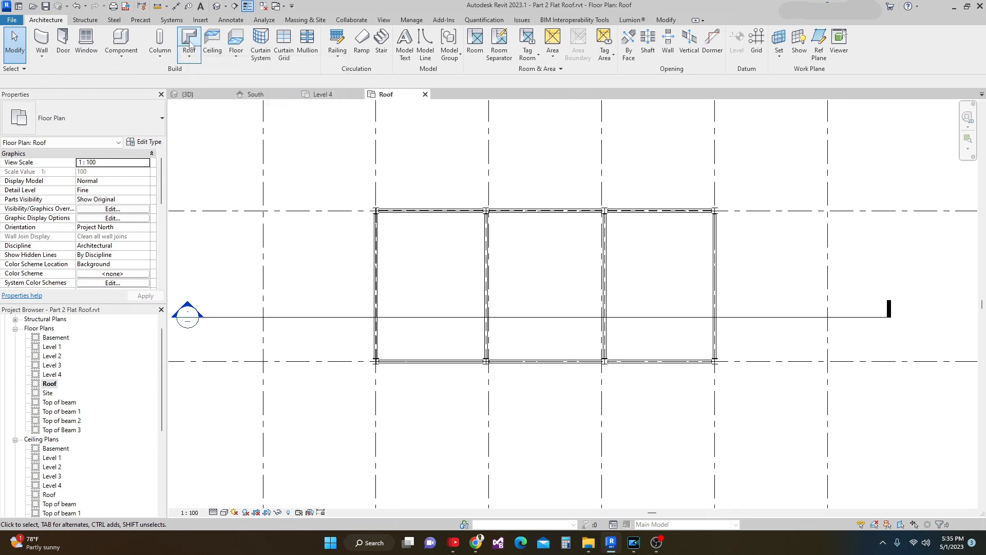
click(162, 119)
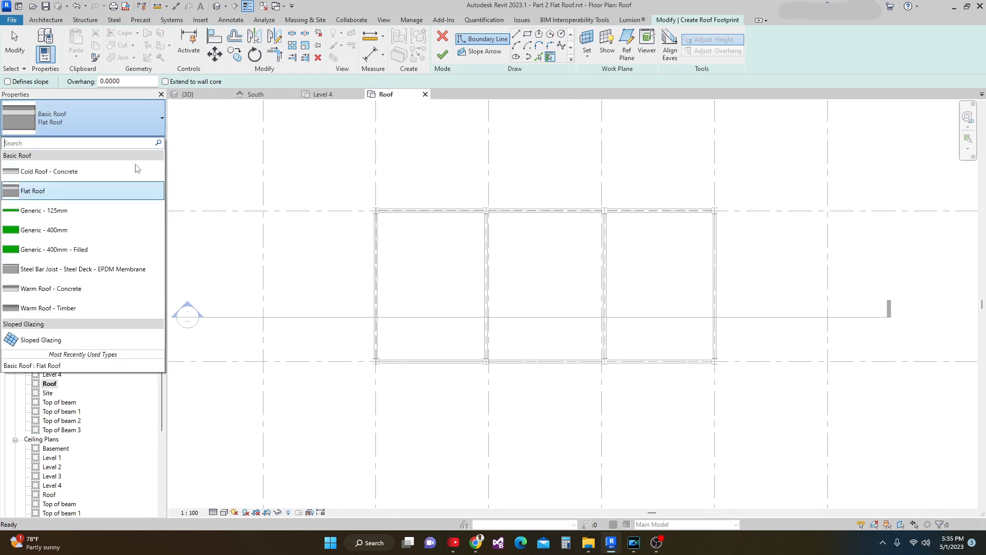
click(60, 232)
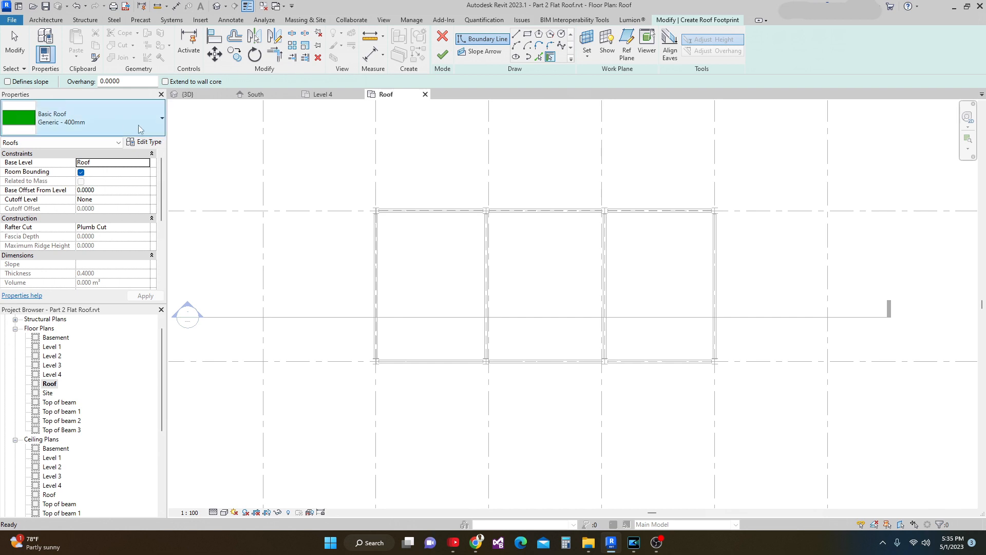
Duplicate the Generic - 400mm roof type under the name Hip Roof.
click(153, 146)
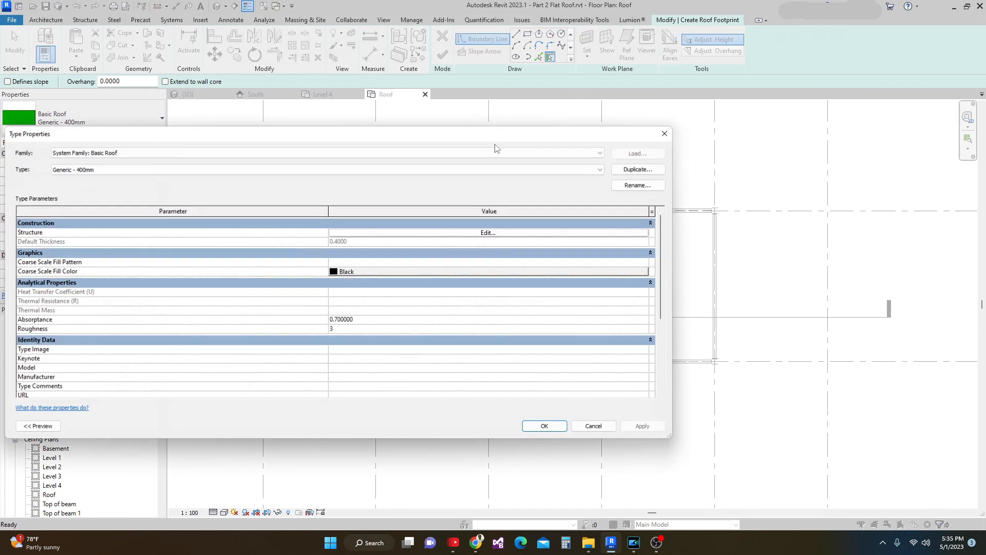
drag(496, 142, 631, 139)
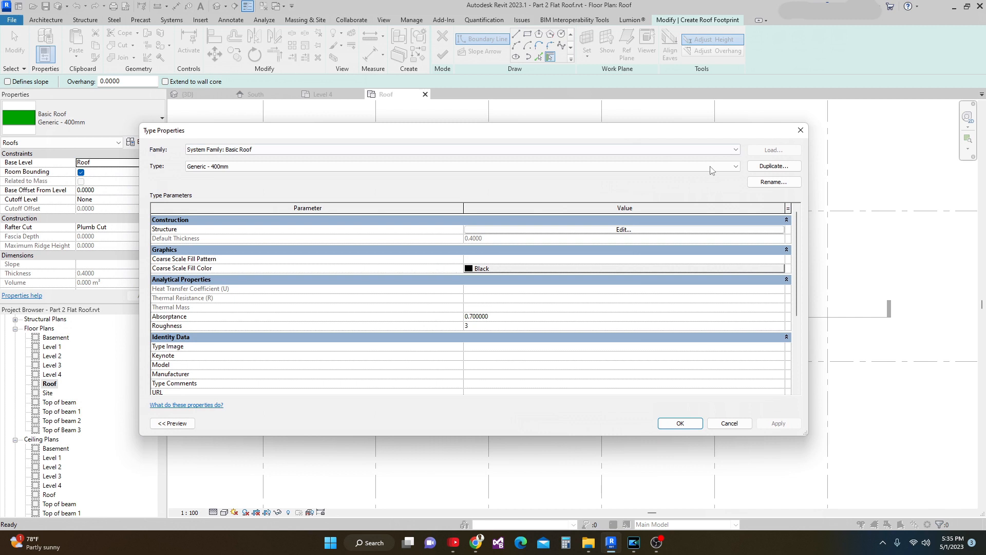
click(763, 166)
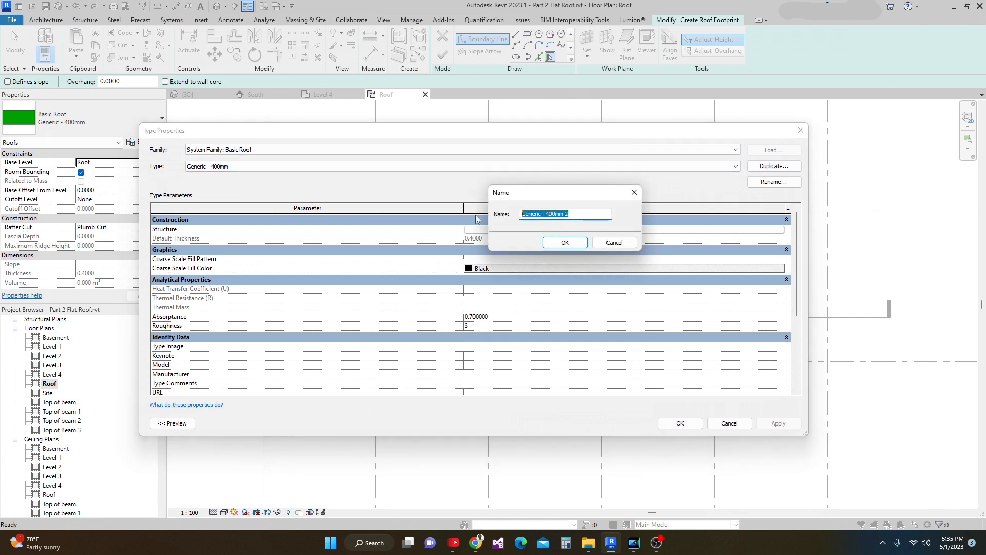
text(R)
key(BackSpace)
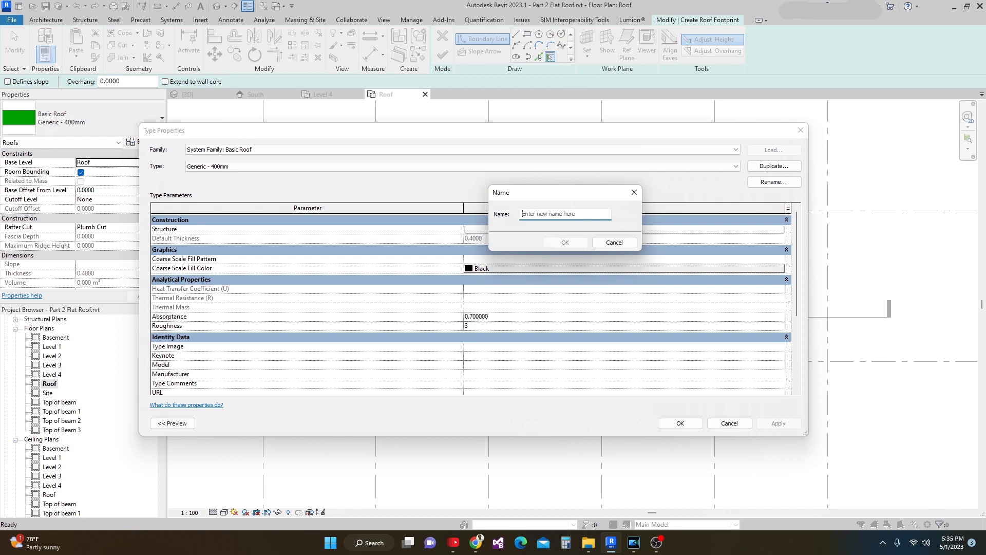
text(Hip Roof)
click(568, 242)
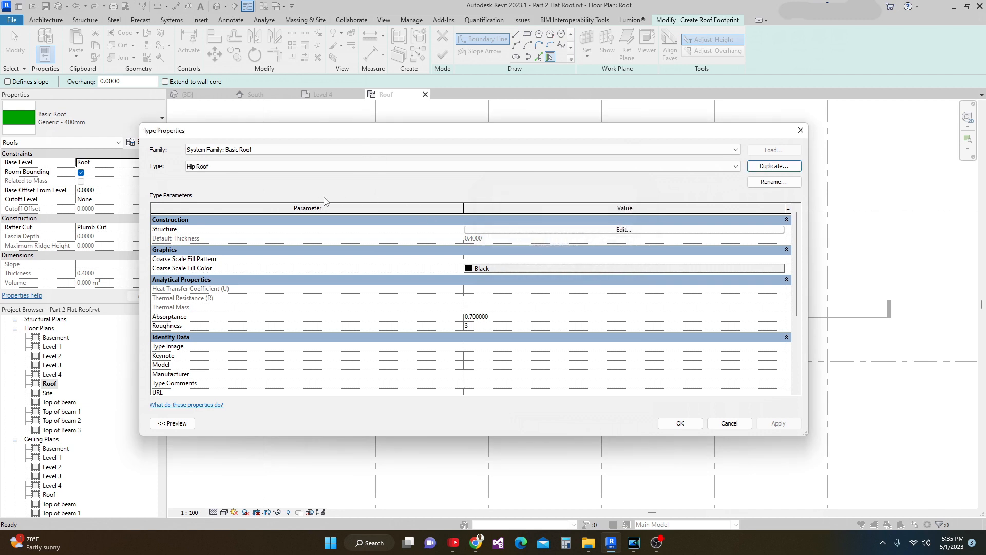
Open the material selection for the Hip Roof type's structure layer and browse the materials matching "Wood".
drag(599, 133, 602, 123)
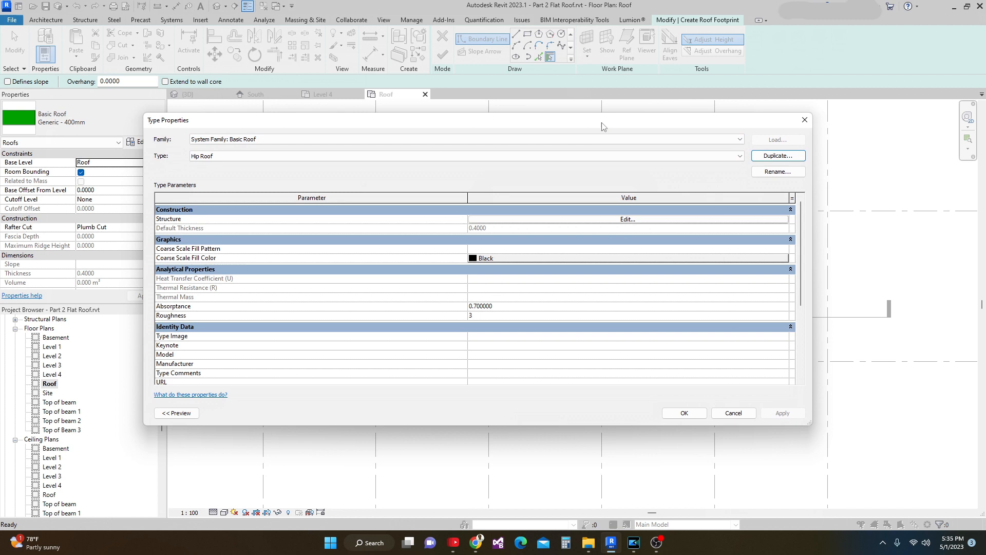
click(628, 220)
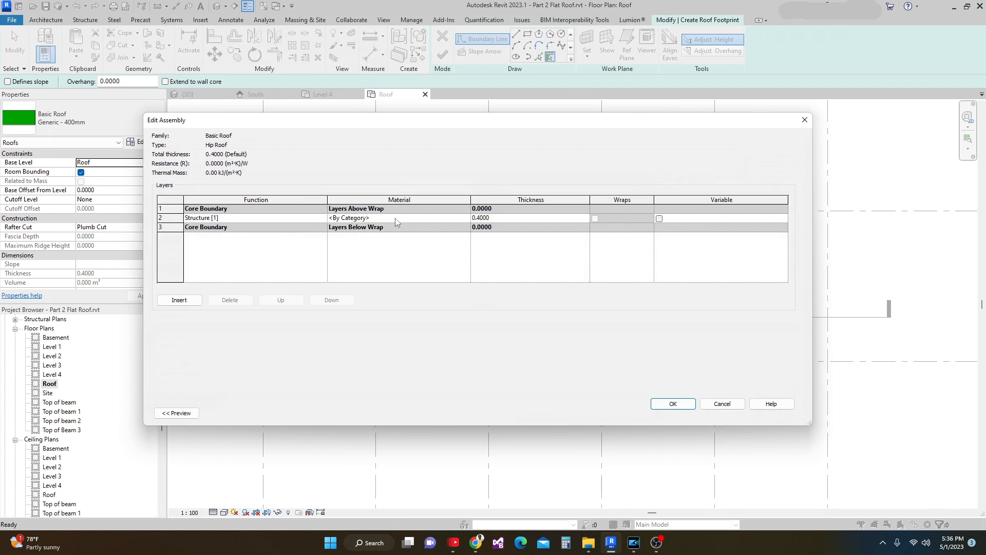
click(461, 218)
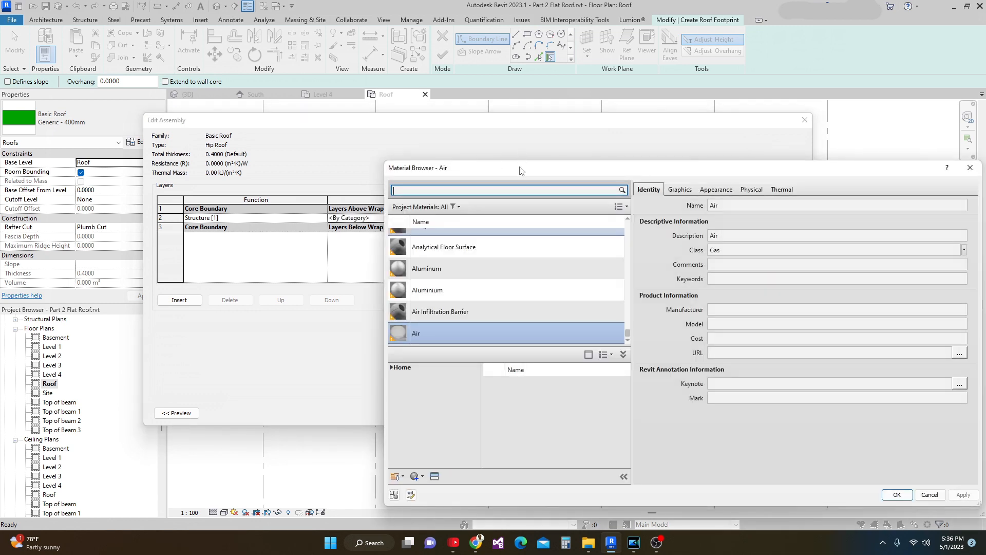
drag(520, 170, 440, 141)
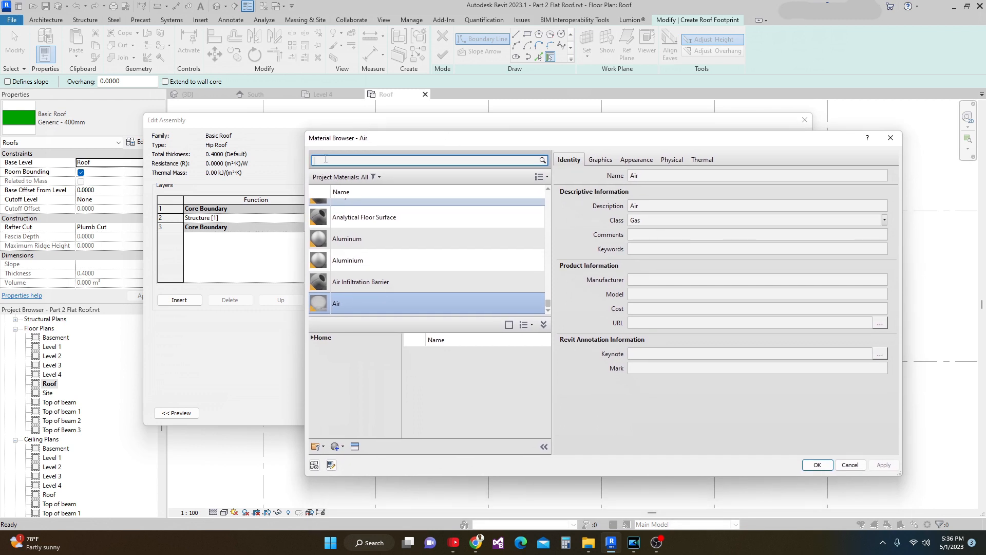
text(ood)
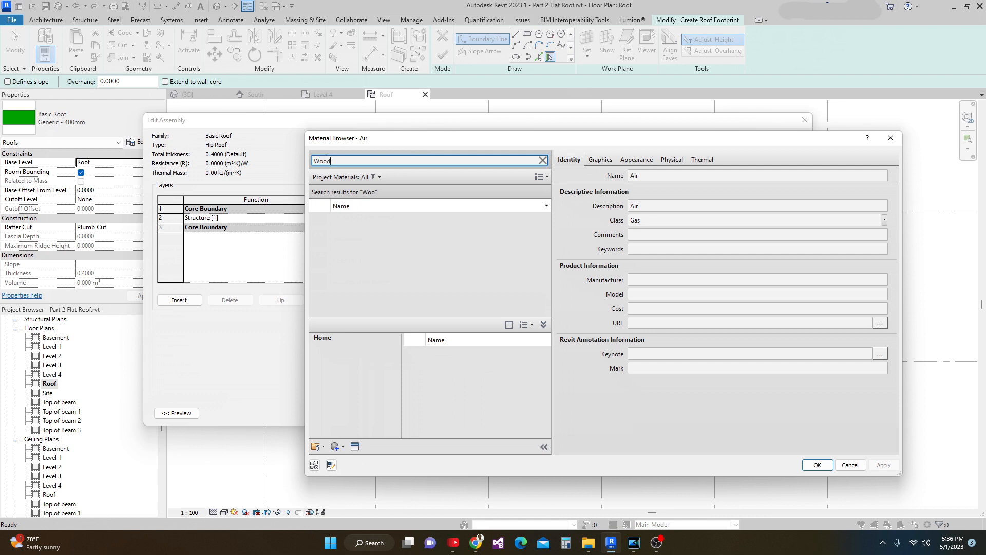
scroll(355, 263, down, 2)
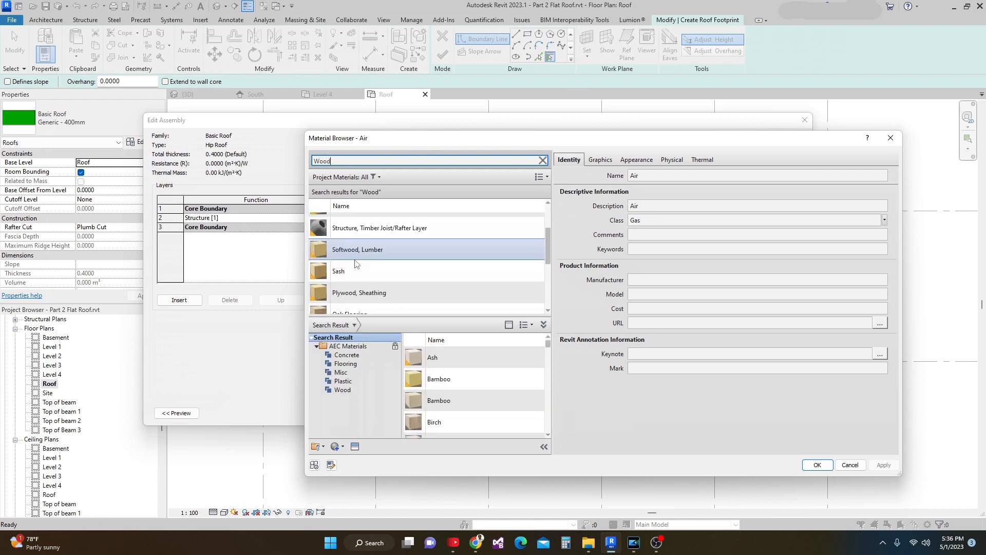
scroll(356, 263, up, 2)
scroll(356, 263, down, 2)
scroll(356, 262, up, 2)
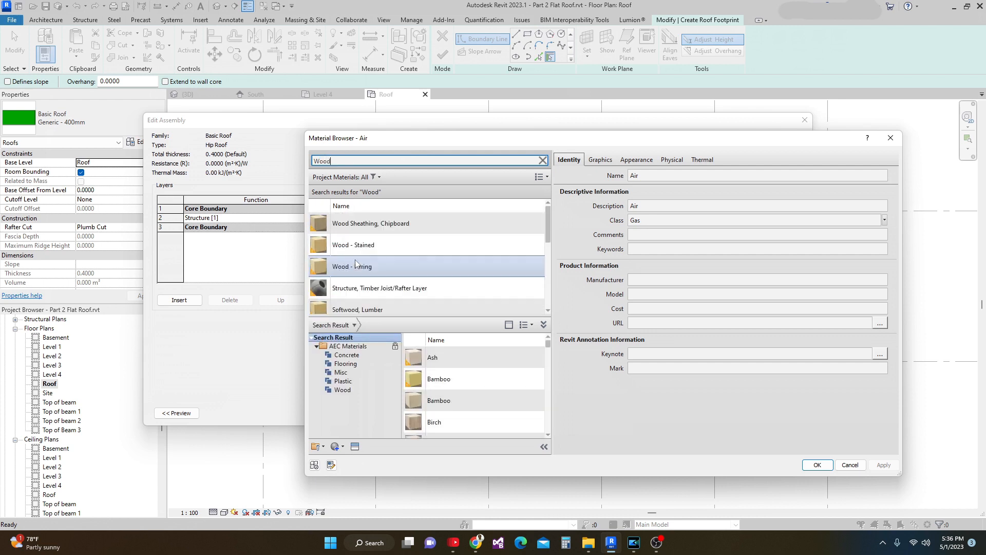
Narrow the search to "Wood sha", add Wood Shake from the AEC Materials library, and assign it to the structure layer.
text(sha)
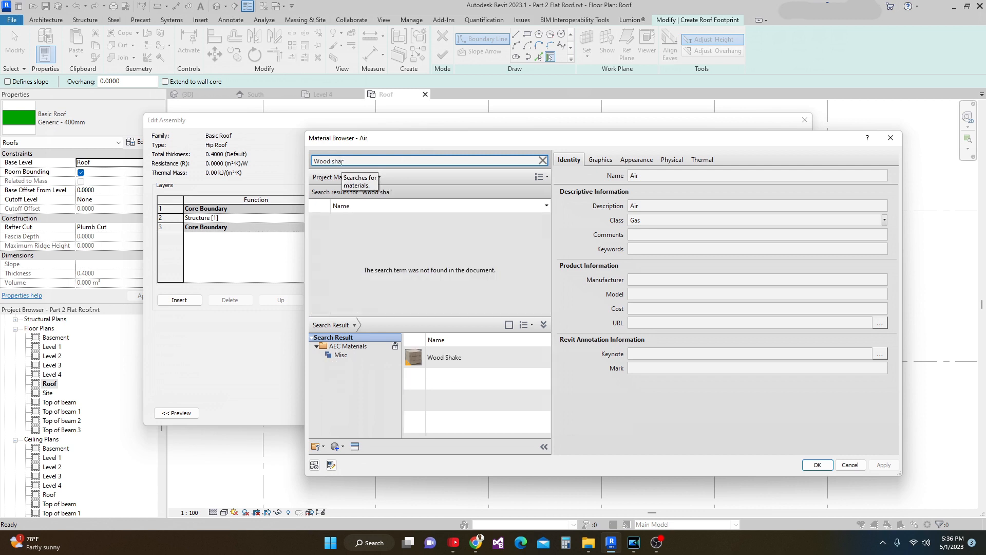
click(472, 359)
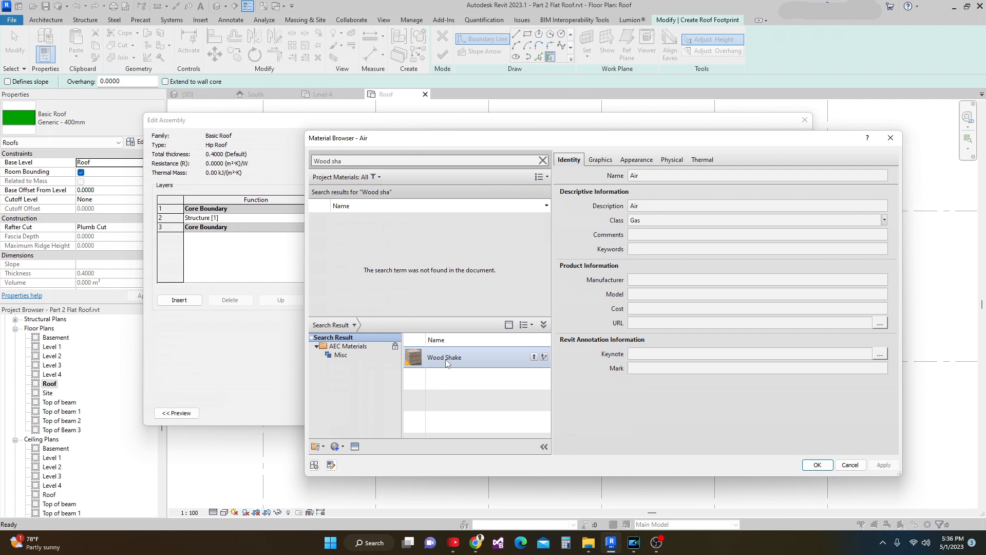
click(534, 356)
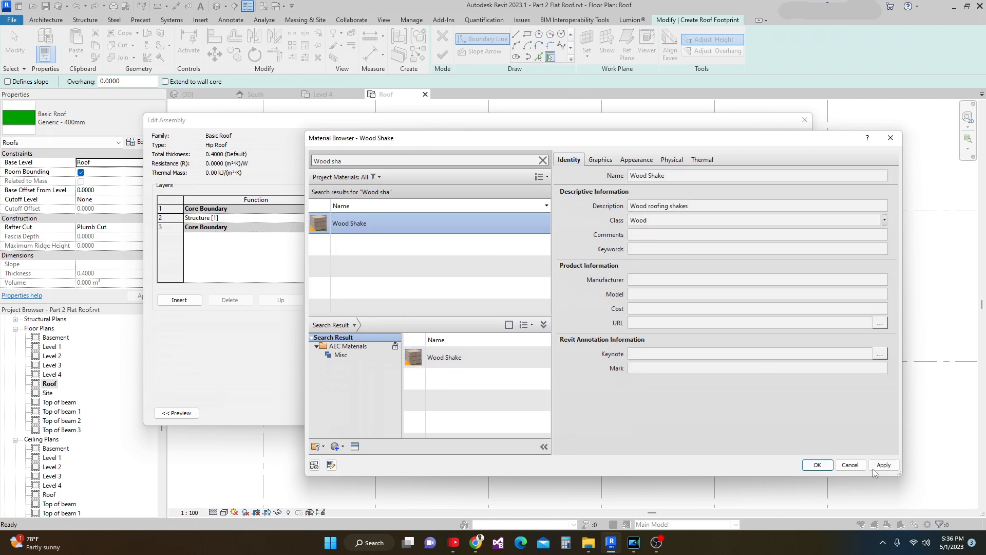
click(882, 465)
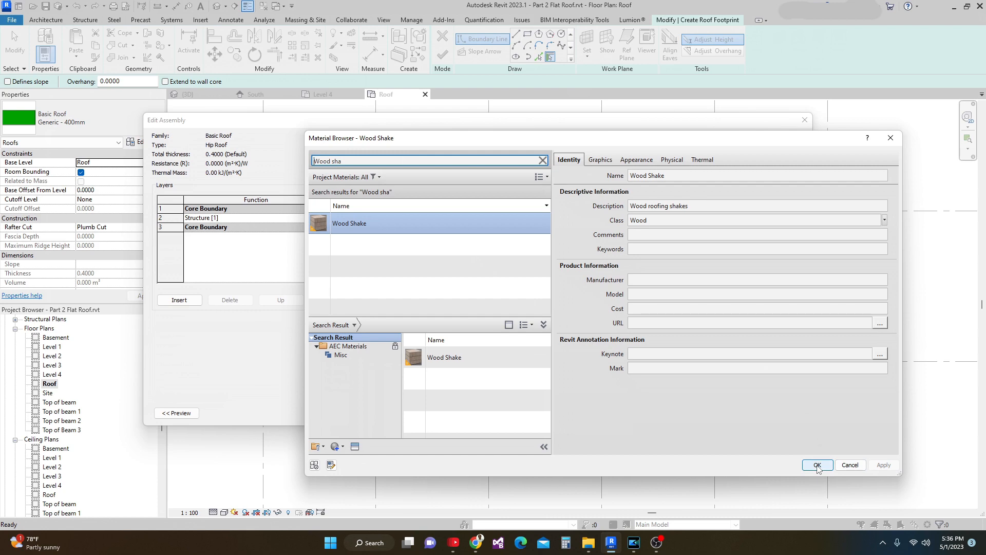
click(817, 465)
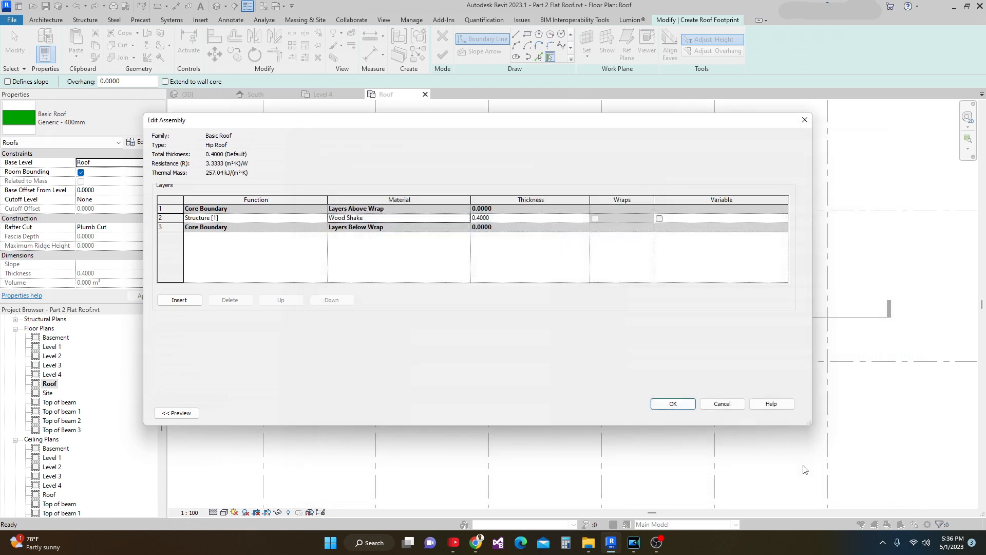
click(672, 404)
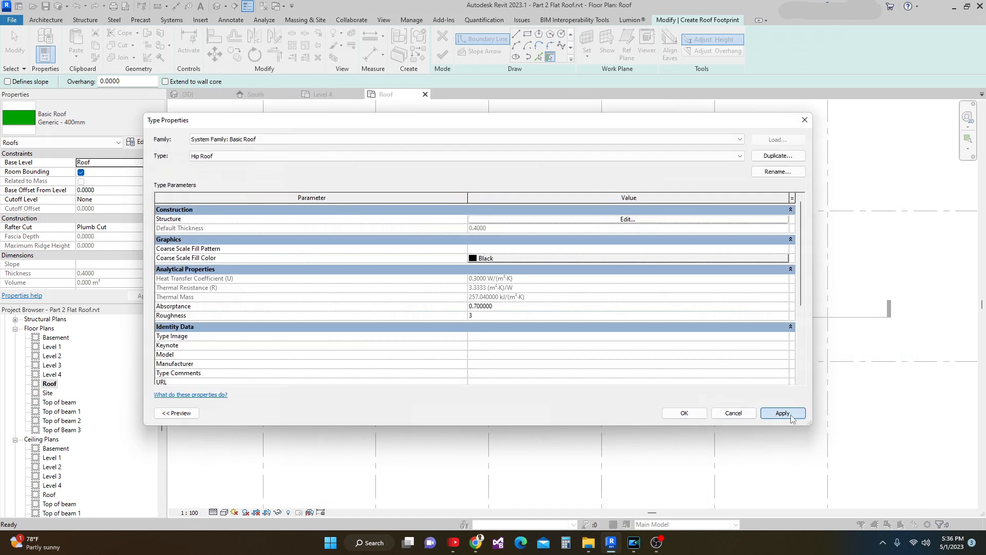
Confirm the Hip Roof type and pick slope-defining boundary lines from the outer beams on all four sides at a 1.0000 offset.
click(694, 415)
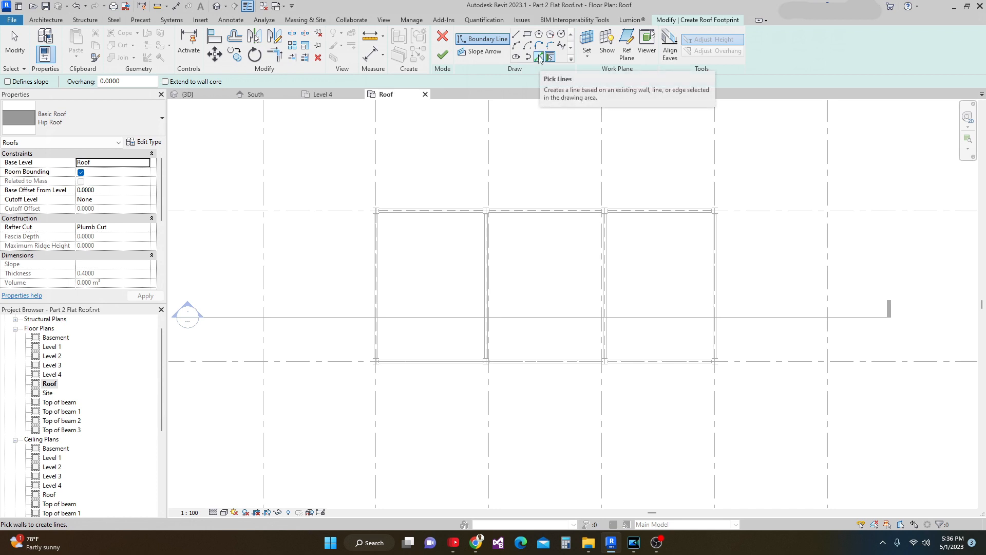
click(539, 58)
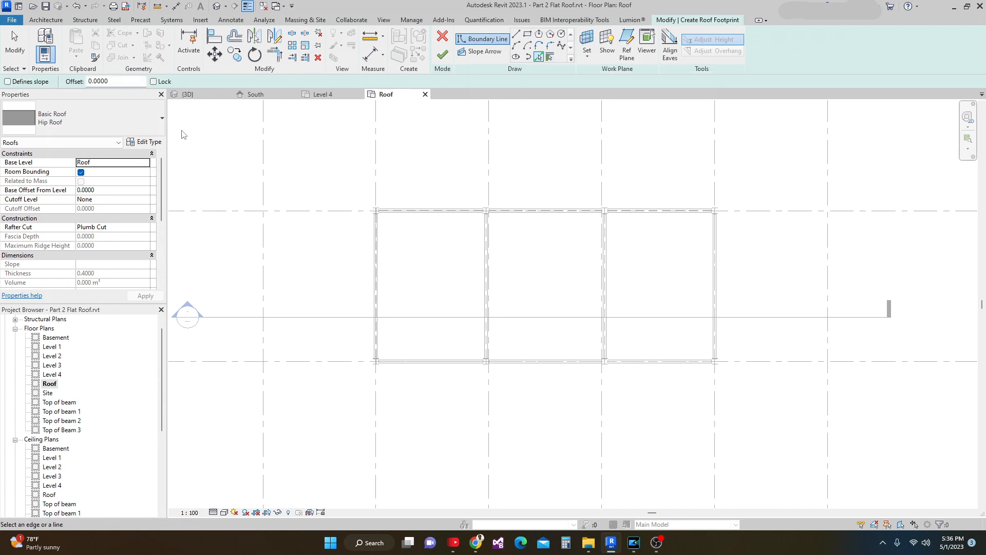
double_click(90, 82)
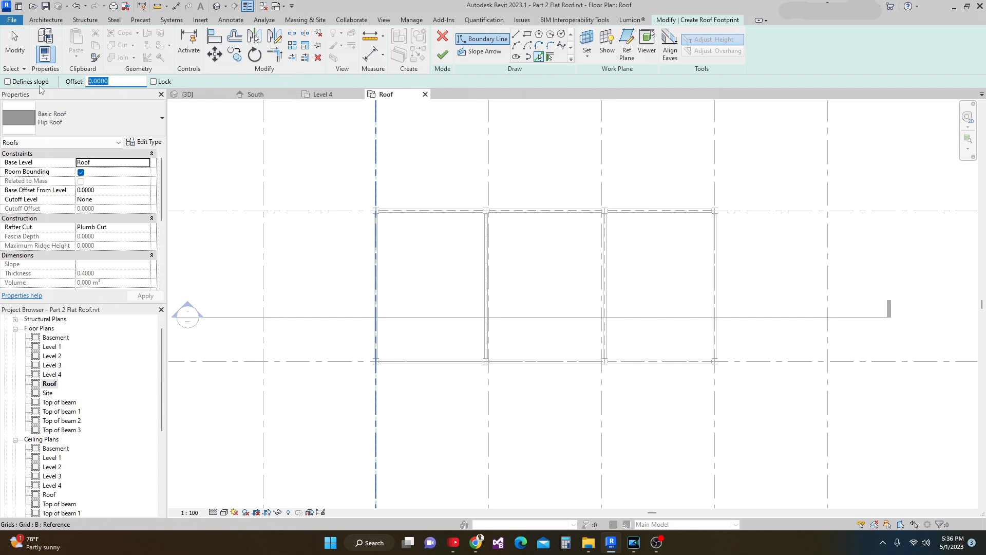
click(7, 83)
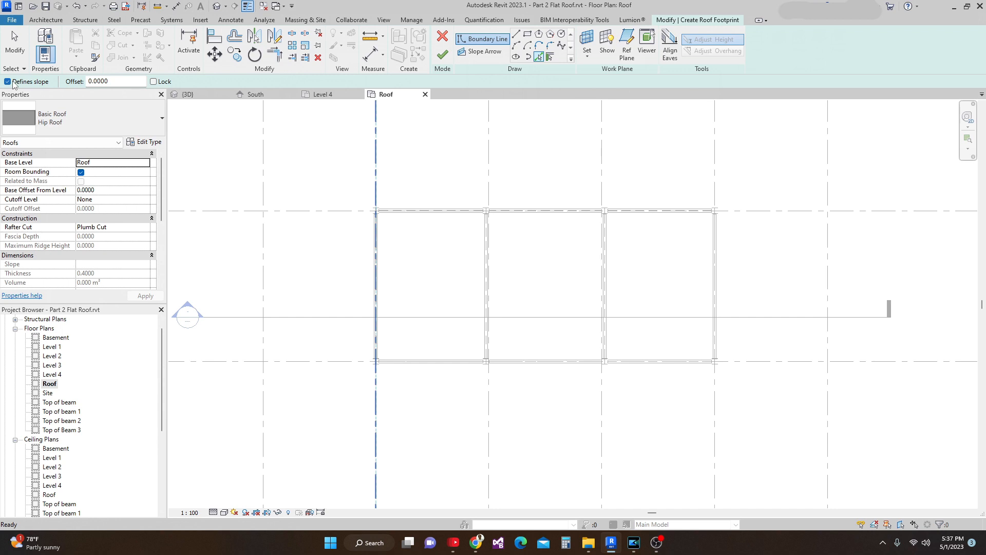
drag(111, 81, 97, 82)
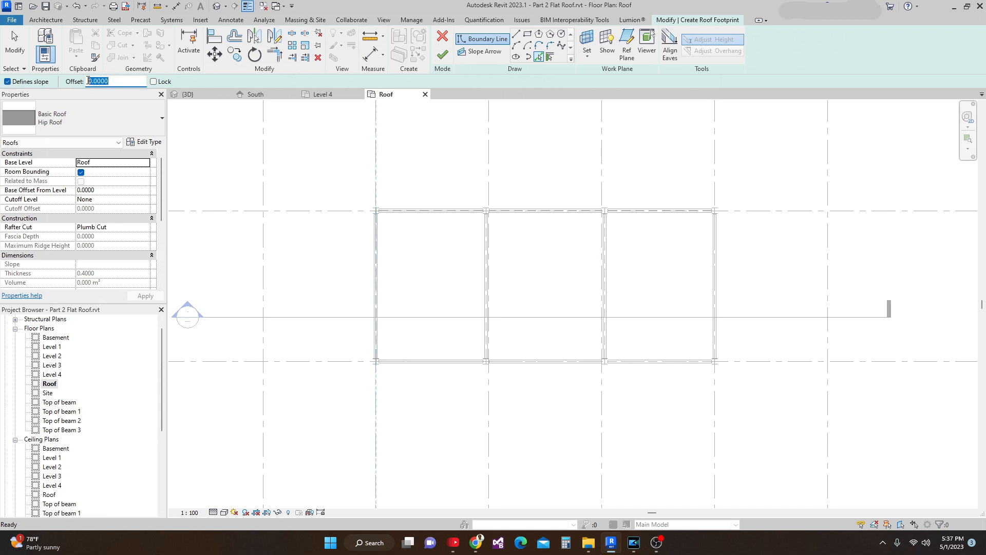
text(1)
click(371, 255)
click(662, 209)
click(720, 335)
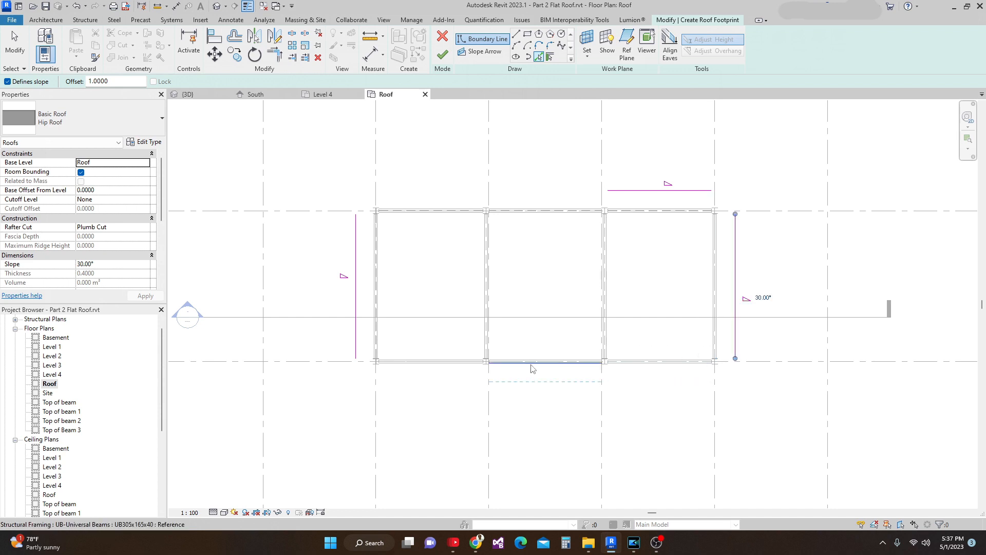
click(416, 368)
Trim the boundary line beyond grid 2 to corners with the two side boundary lines.
scroll(464, 293, down, 1)
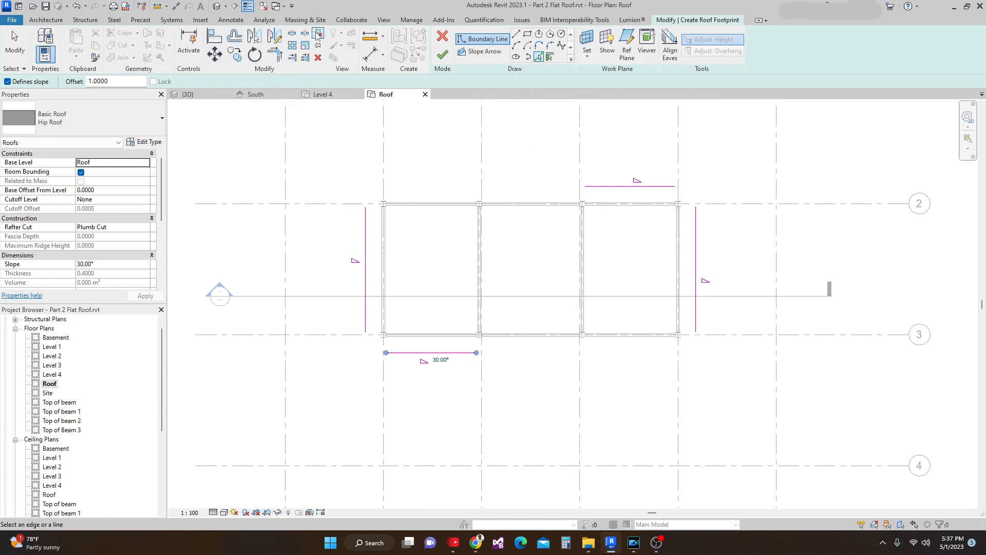
click(275, 55)
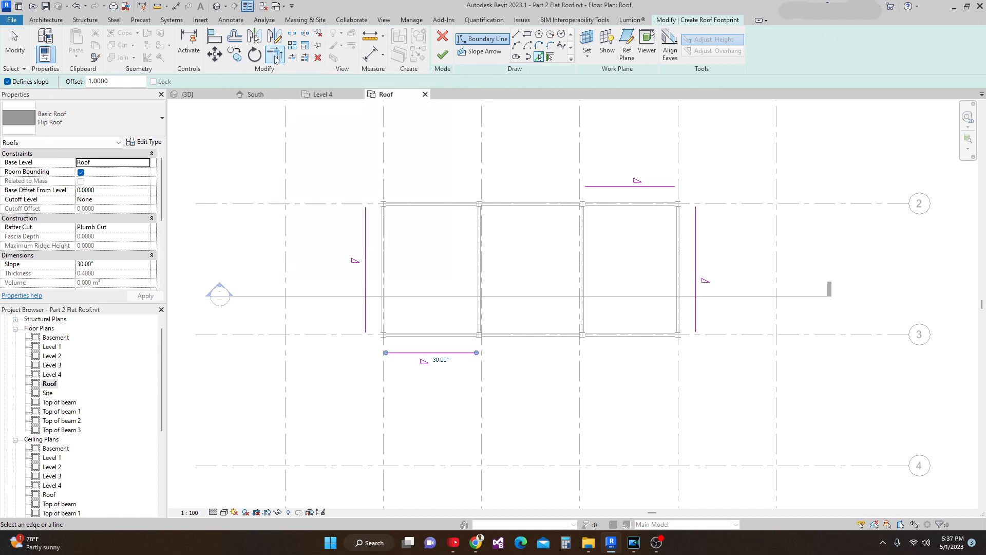
click(598, 187)
click(367, 233)
click(653, 188)
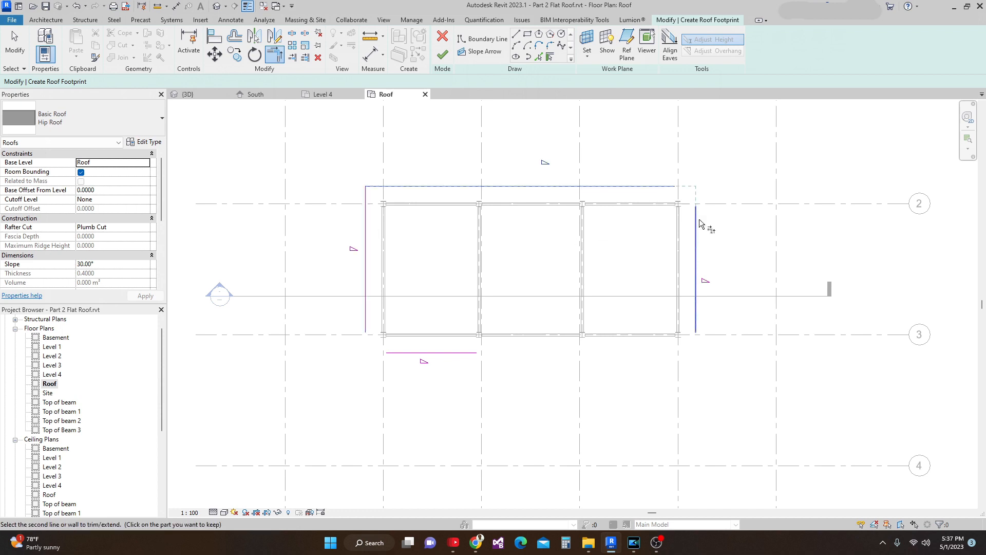
click(698, 237)
Trim the boundary line beyond grid 3 to both side lines, closing the rectangle, and finish the roof footprint.
click(468, 354)
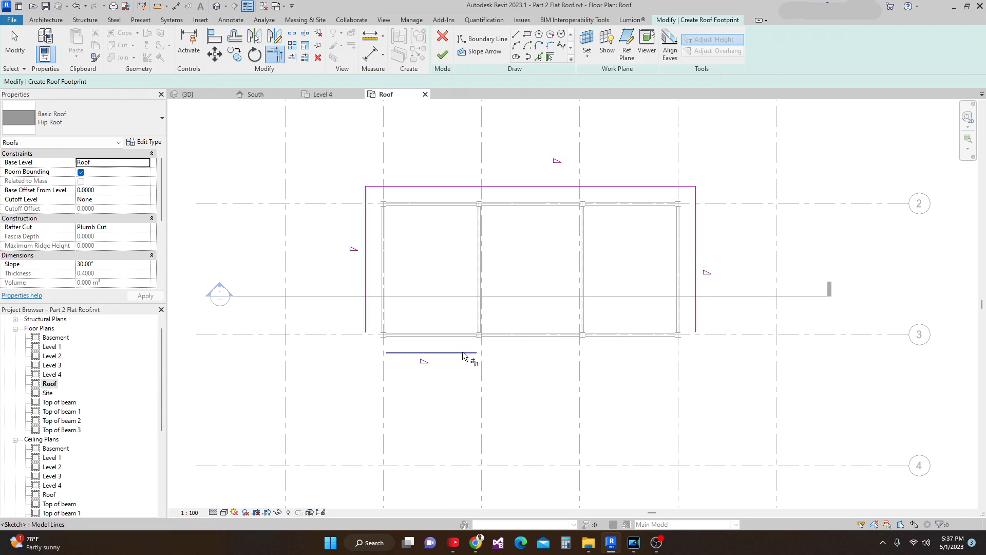
click(697, 324)
click(418, 353)
click(365, 321)
scroll(403, 329, down, 2)
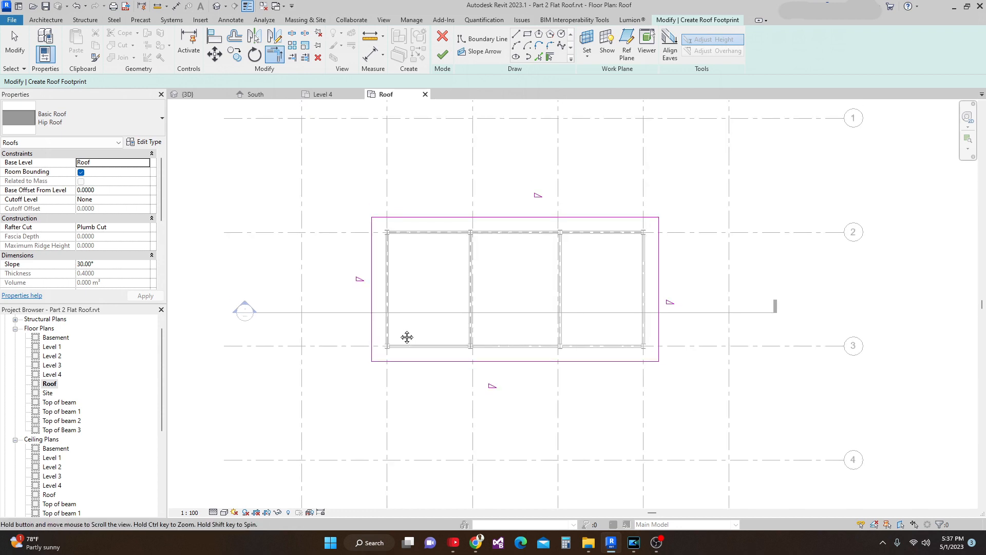
key(Escape)
key(Escape)
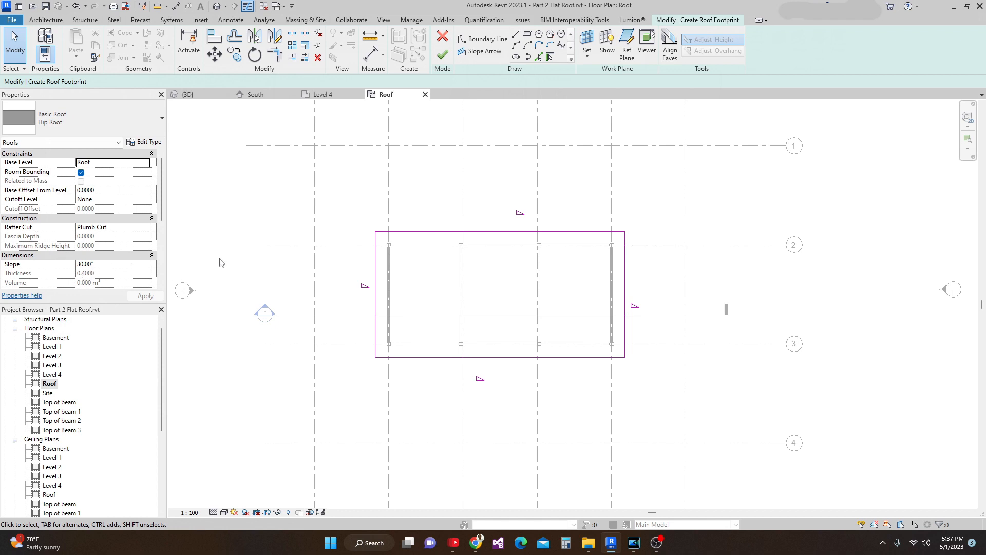
scroll(463, 293, up, 2)
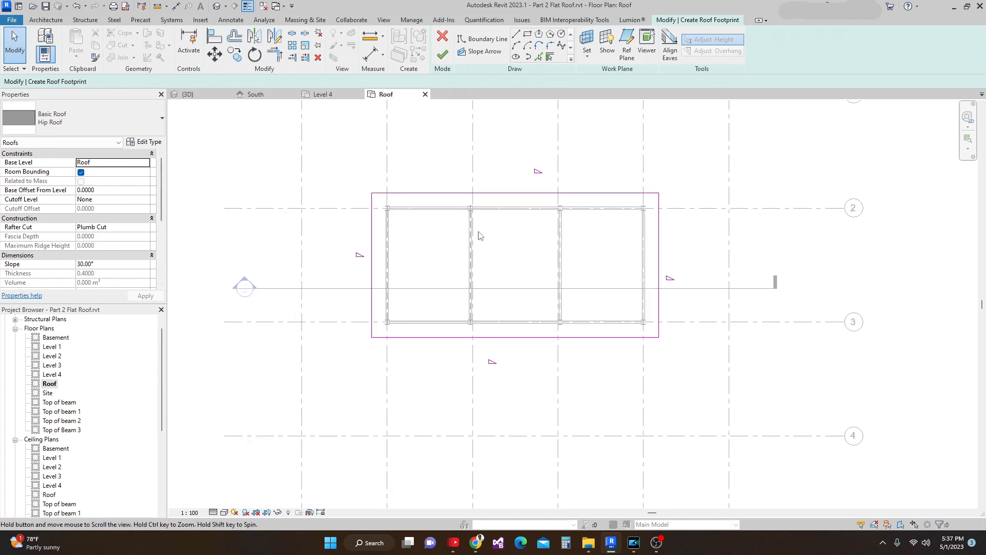
click(442, 54)
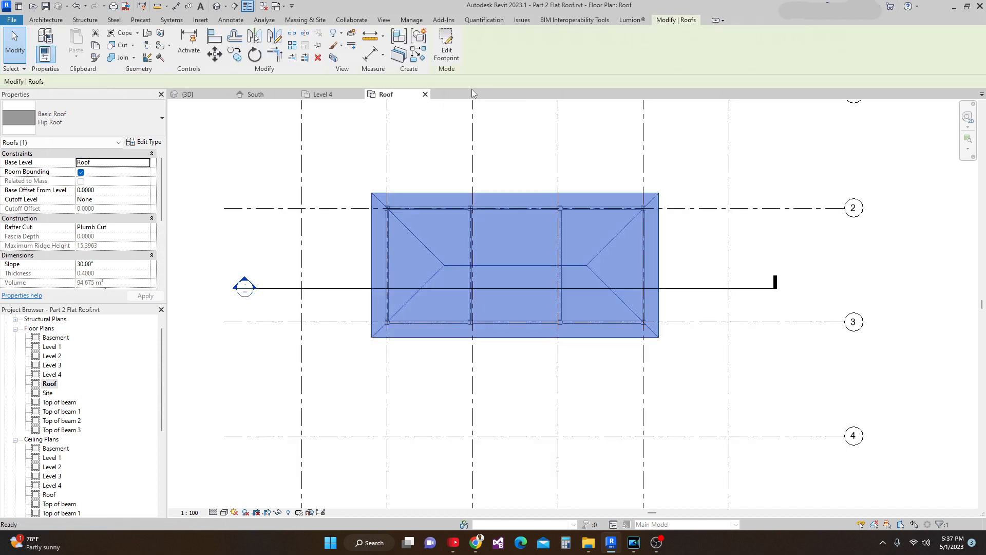
Switch to the 3D view and examine the new hip roof above the building.
click(188, 94)
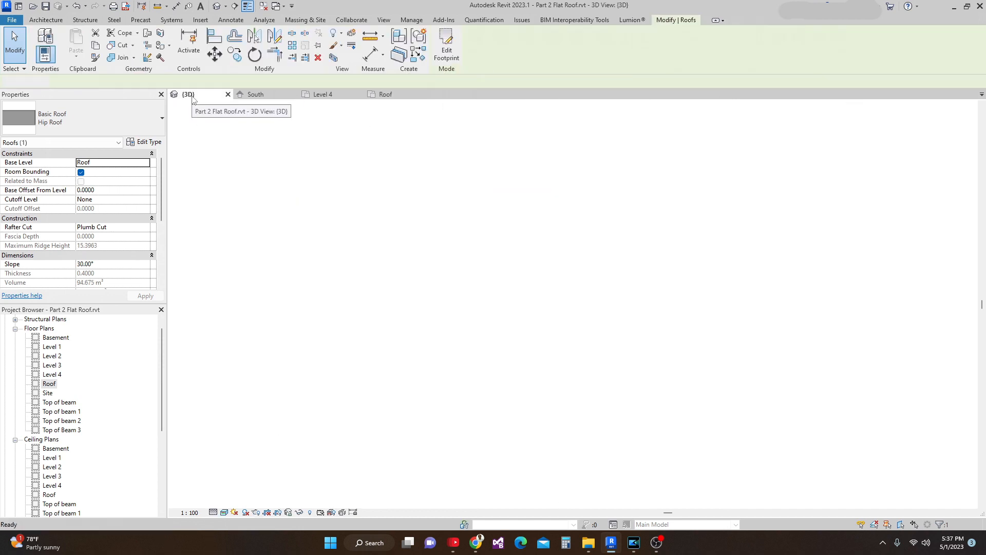
middle_drag(431, 325, 450, 343)
scroll(423, 365, down, 4)
scroll(450, 342, up, 5)
middle_drag(462, 396, 498, 387)
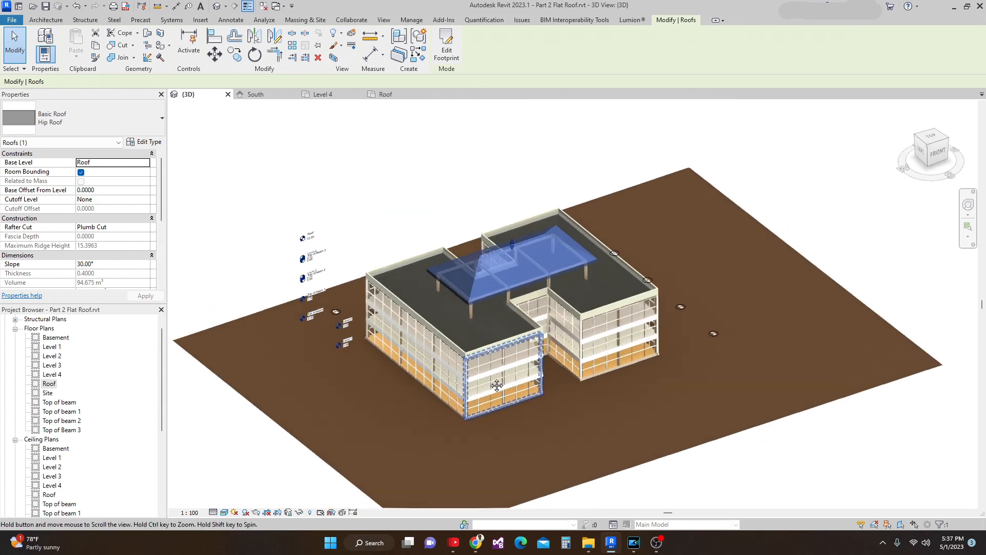
click(220, 487)
scroll(524, 349, up, 3)
shift+middle_drag(495, 403, 484, 359)
scroll(462, 321, up, 2)
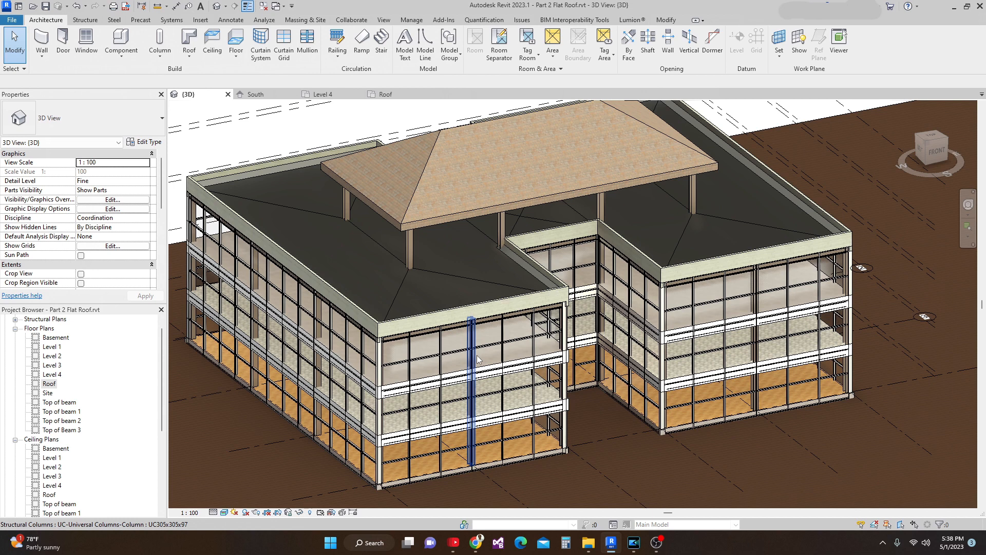
Cut off the hip roof's peak by setting its Cutoff Level to Roof with a Cutoff Offset of 1.5.
scroll(480, 347, up, 5)
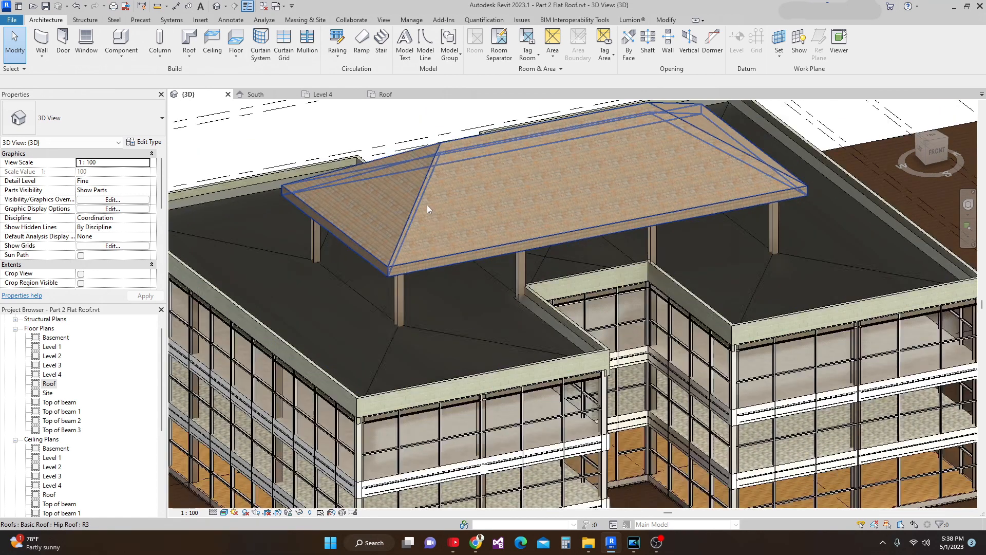
click(428, 208)
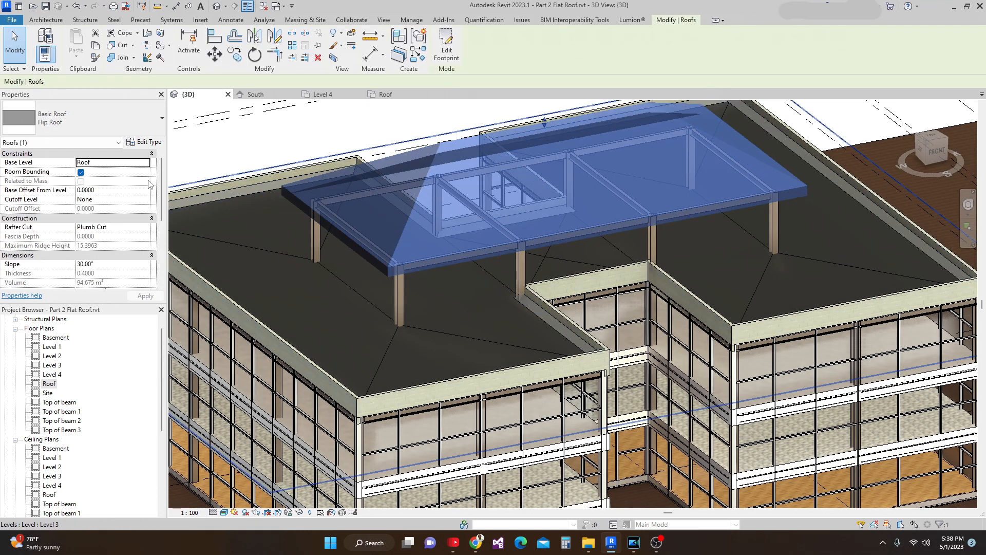
drag(162, 188, 162, 182)
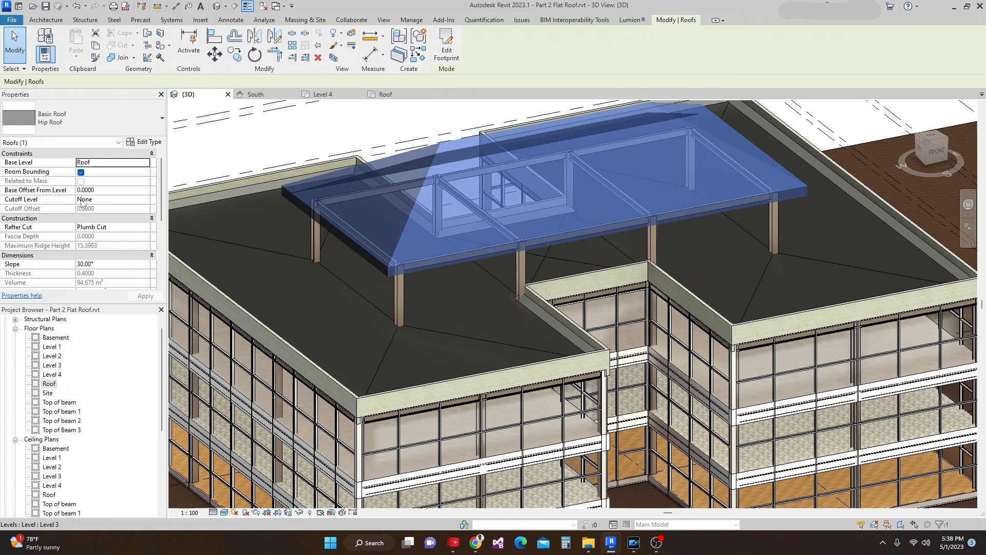
click(147, 201)
click(147, 201)
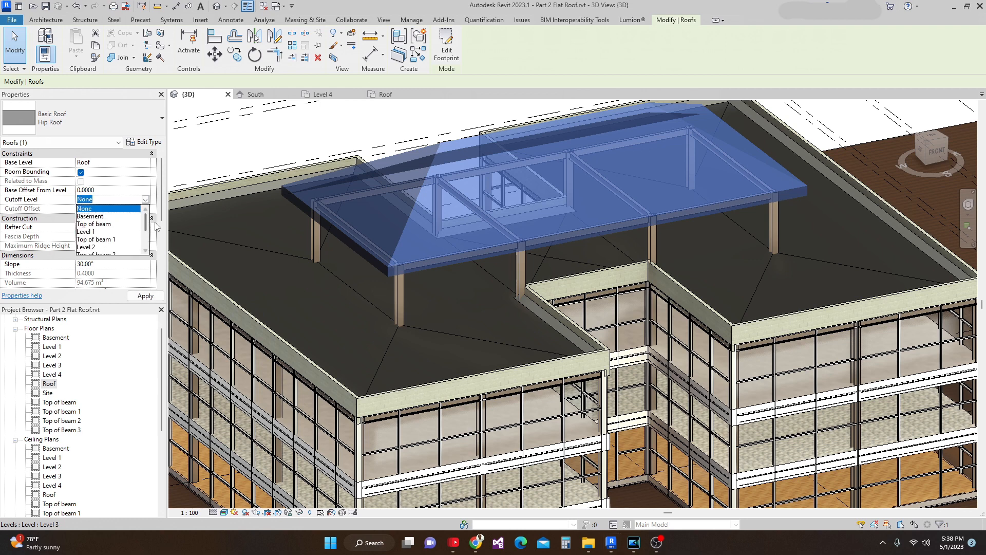
drag(145, 222, 145, 243)
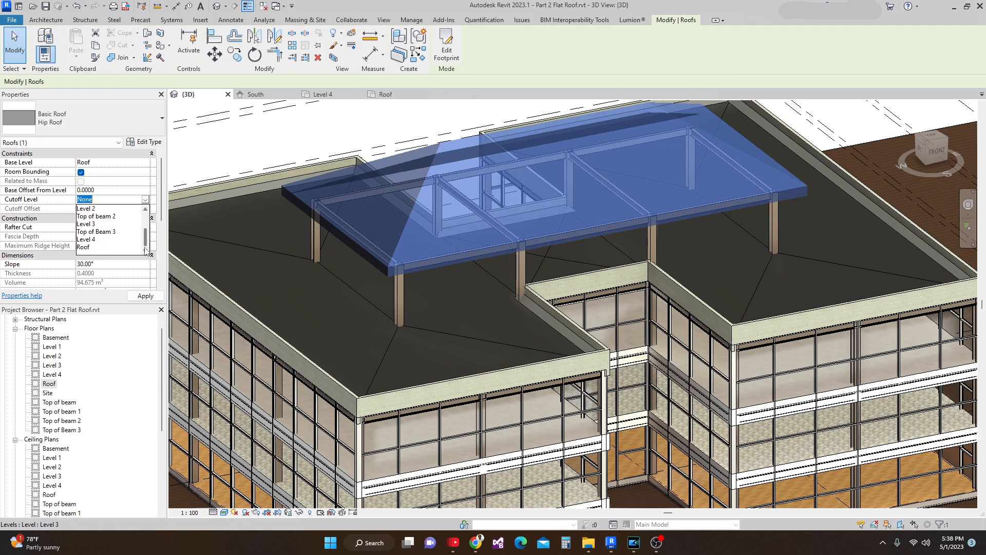
click(91, 247)
click(100, 206)
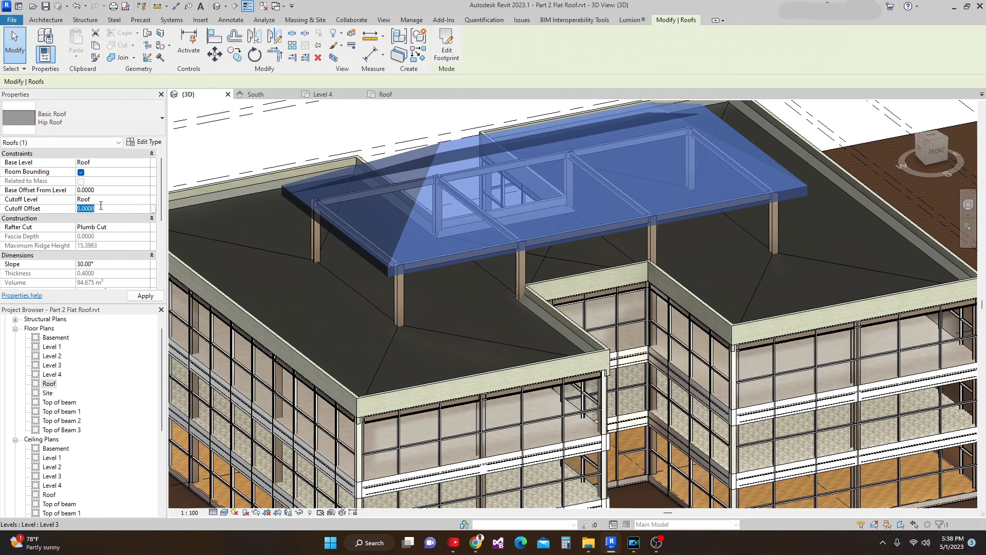
text(1.5)
key(Return)
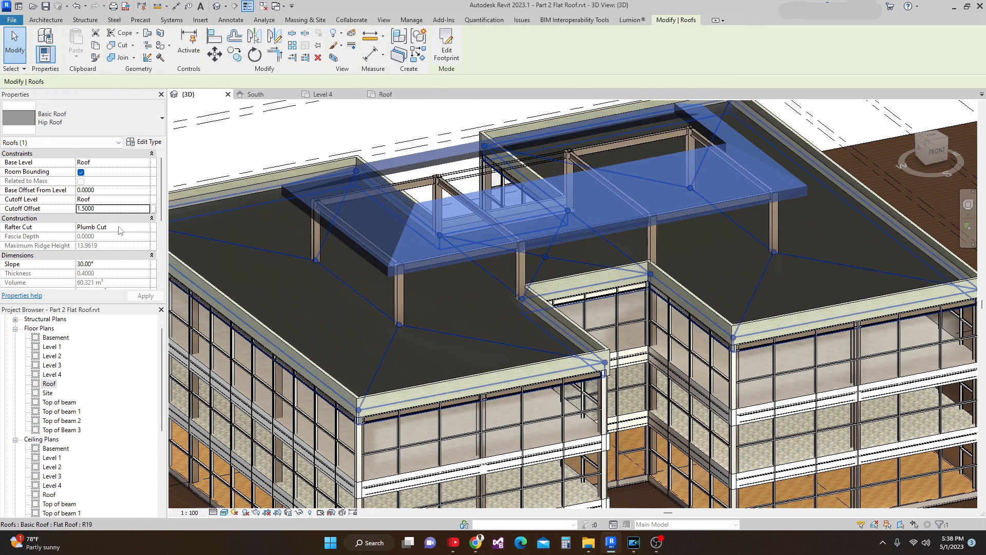
Set the hip roof's Rafter Cut to Two Cut - Square with a Fascia Depth of 0.30.
click(132, 229)
click(146, 227)
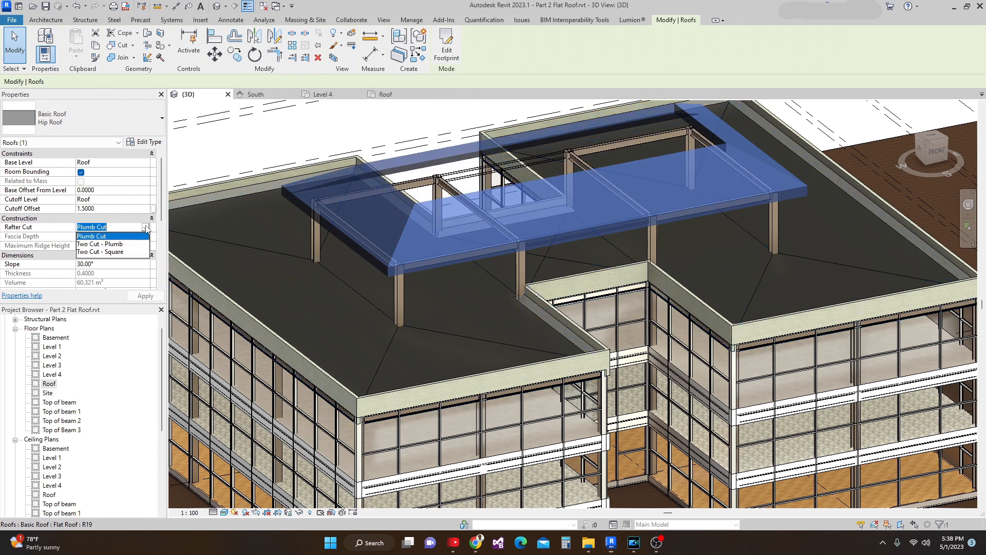
click(104, 252)
click(103, 236)
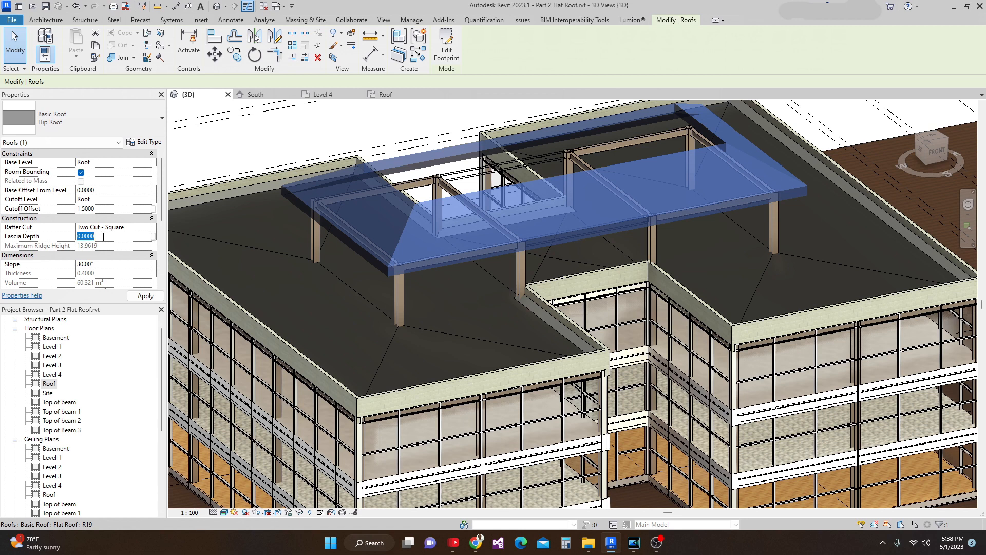
key(BackSpace)
text(.30)
click(141, 297)
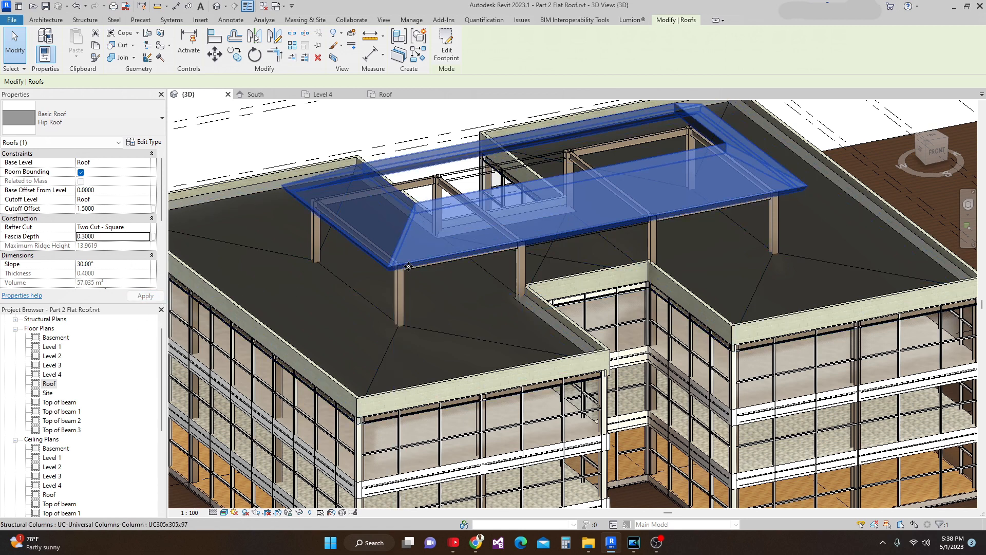
Deselect the roof and examine its cut-off opening, eaves and supporting beams from several angles in 3D.
scroll(410, 259, up, 2)
scroll(445, 223, down, 4)
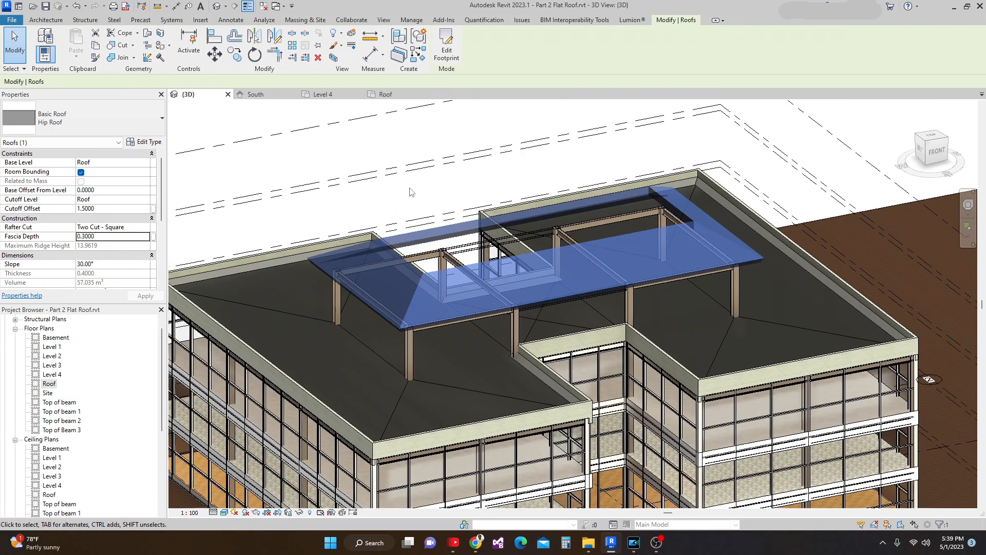
click(440, 216)
scroll(452, 294, down, 5)
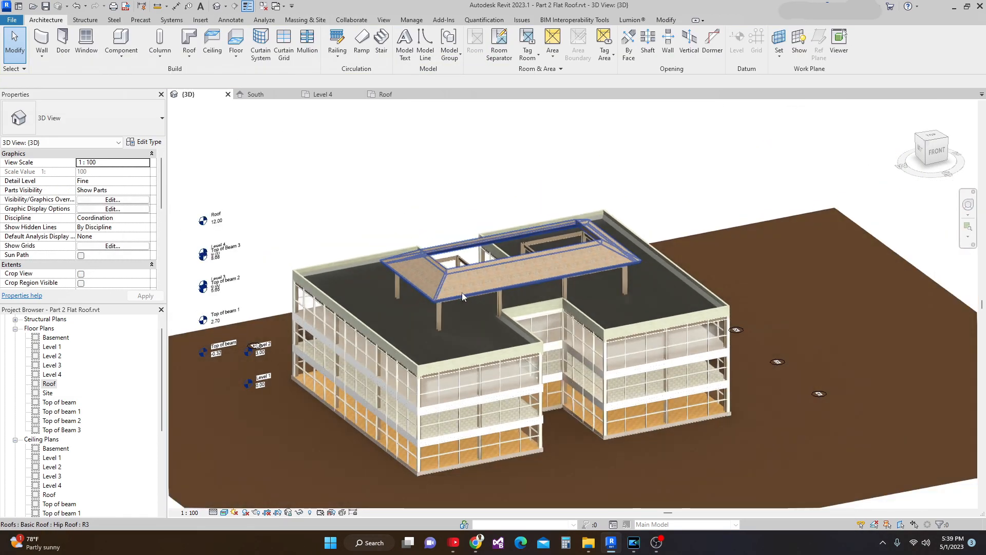
shift+middle_drag(462, 292, 328, 302)
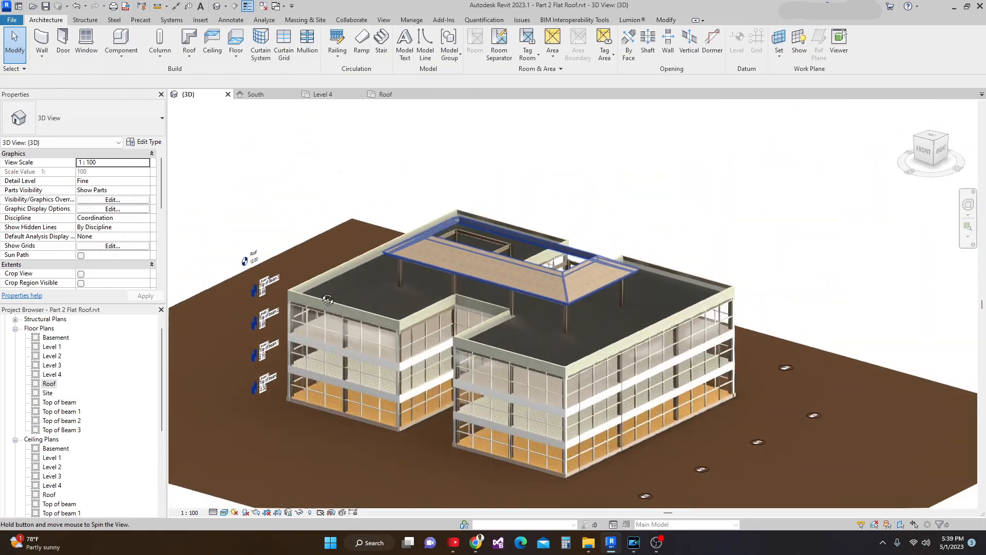
scroll(414, 222, up, 2)
mouse_move(414, 221)
shift+middle_down()
mouse_move(425, 244)
mouse_move(432, 224)
shift+middle_up()
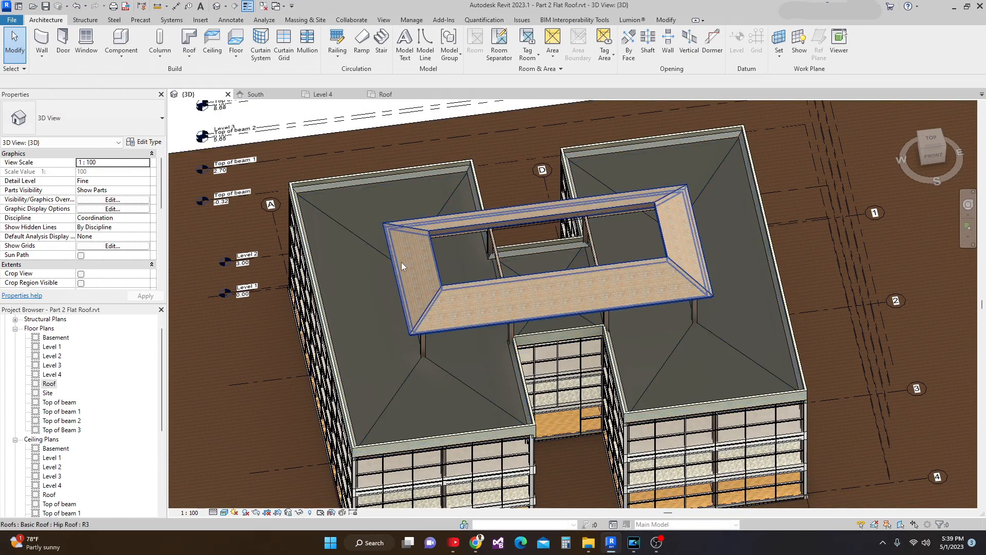
shift+middle_drag(530, 317, 477, 241)
scroll(472, 235, up, 5)
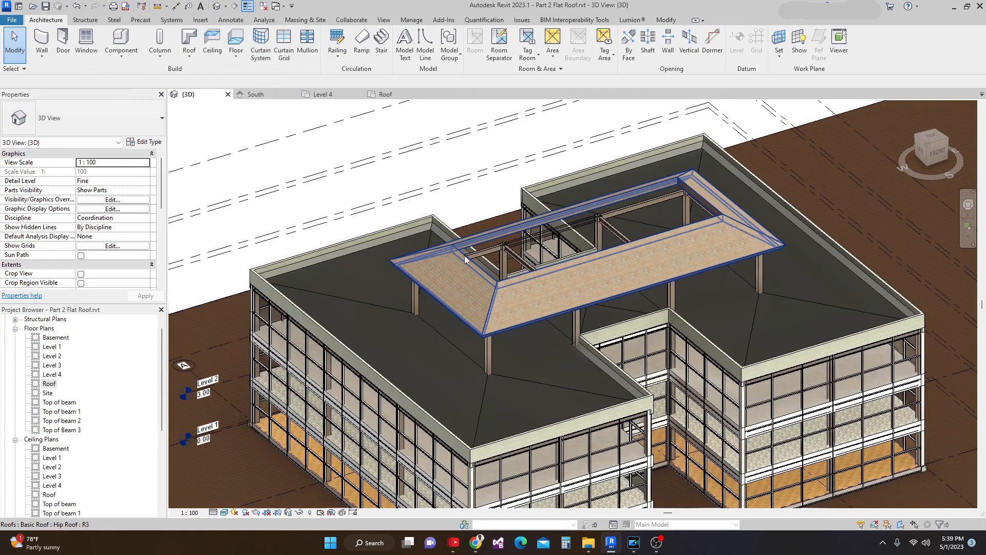
scroll(499, 290, down, 5)
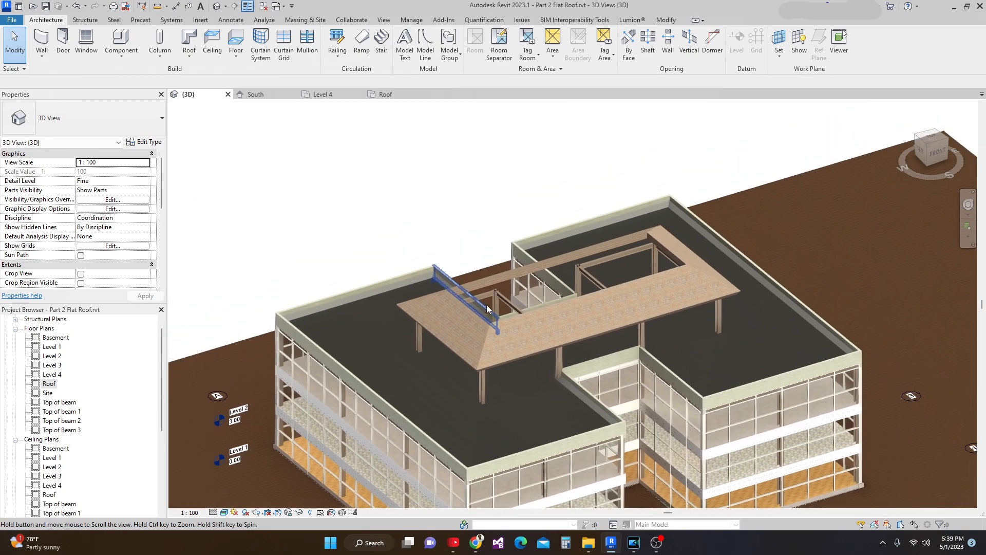
shift+middle_drag(487, 308, 522, 273)
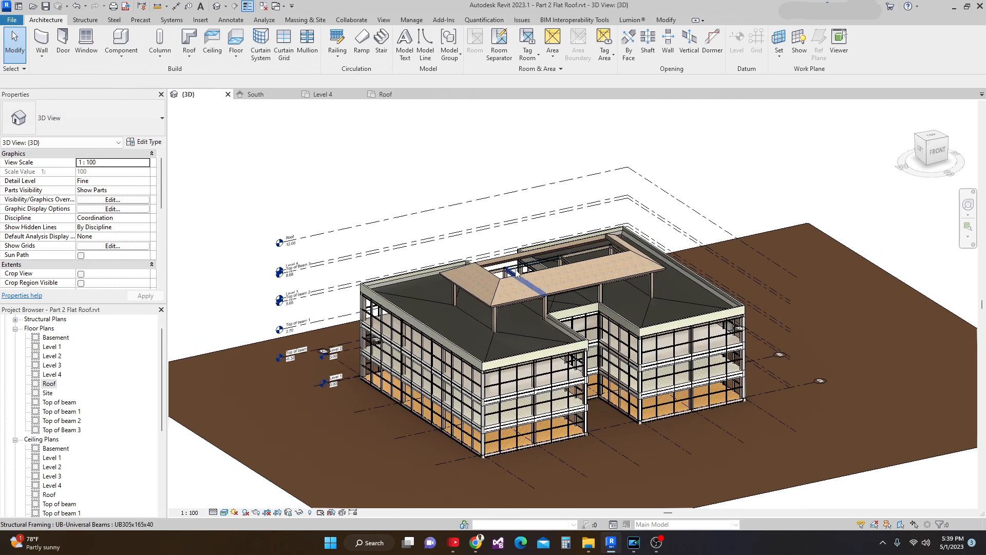
shift+middle_drag(515, 272, 481, 169)
scroll(495, 259, up, 1)
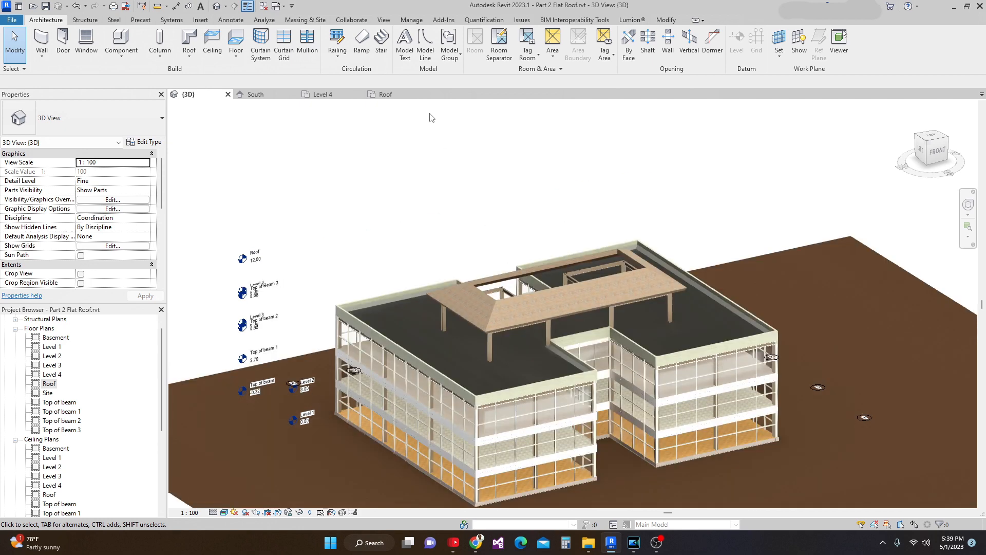
Start a new footprint roof of the Hip Roof type in the Roof floor plan with a Base Offset From Level of 1.5.
click(385, 95)
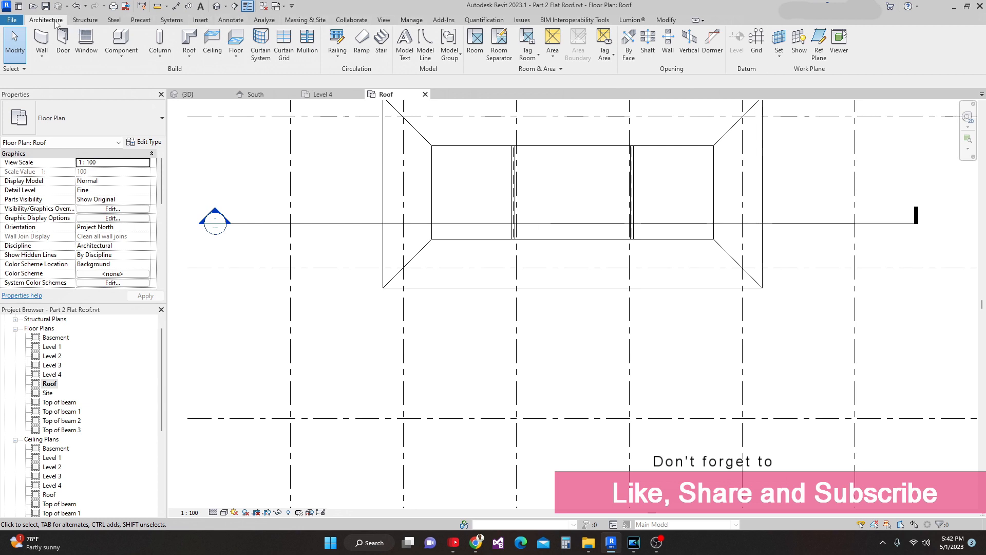
click(189, 41)
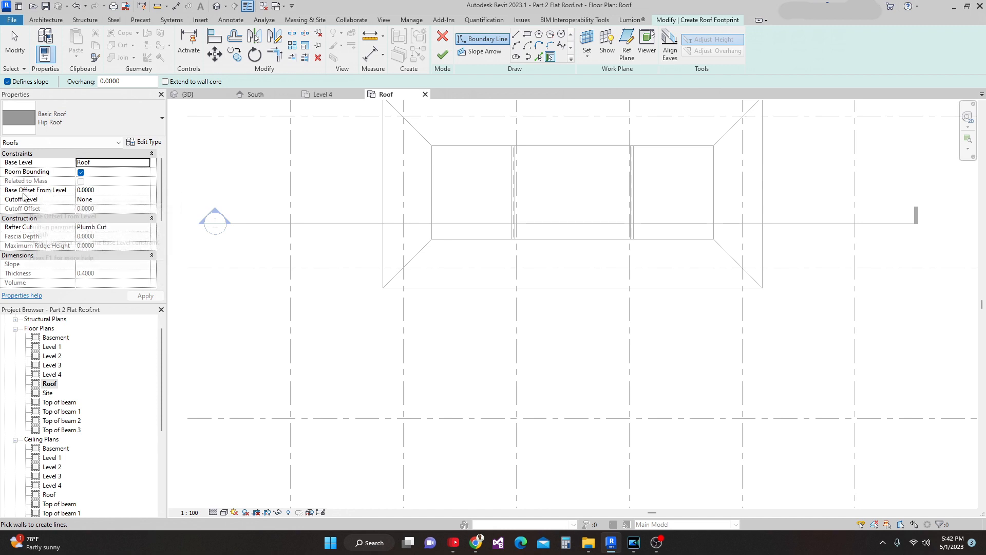
click(106, 190)
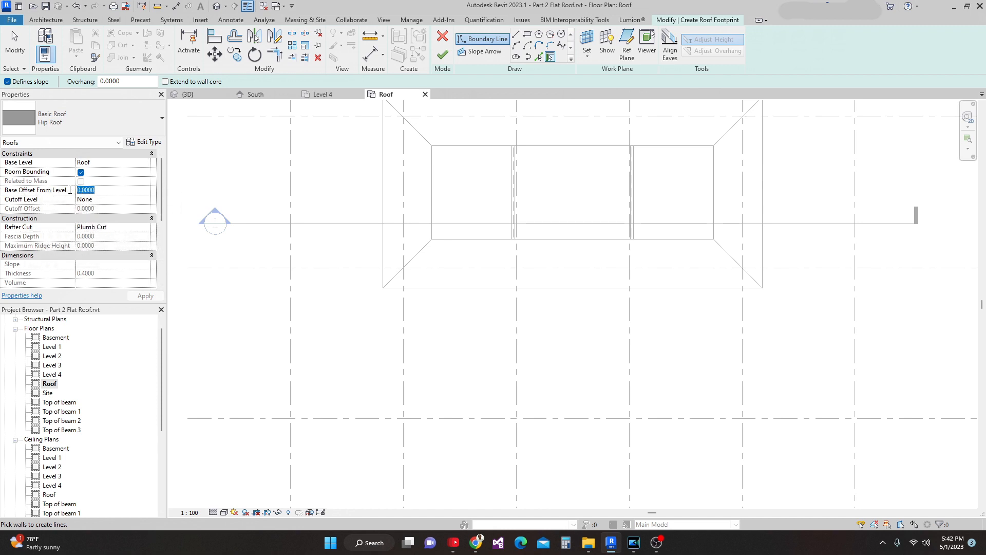
text(1)
Add the two long edges of the hip roof's cut-off opening as boundary lines with no offset using Pick Lines.
middle_drag(498, 151, 468, 139)
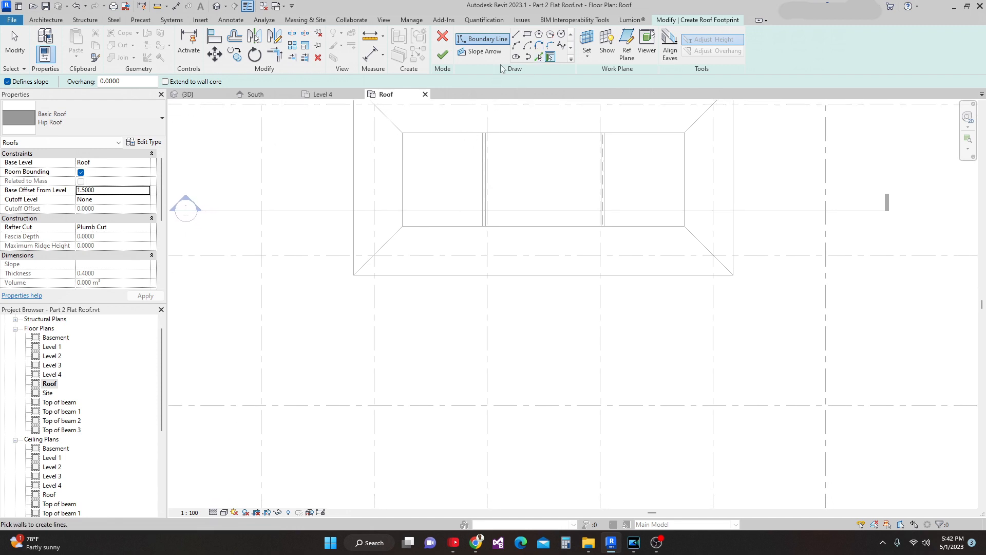
click(539, 57)
click(458, 136)
click(535, 226)
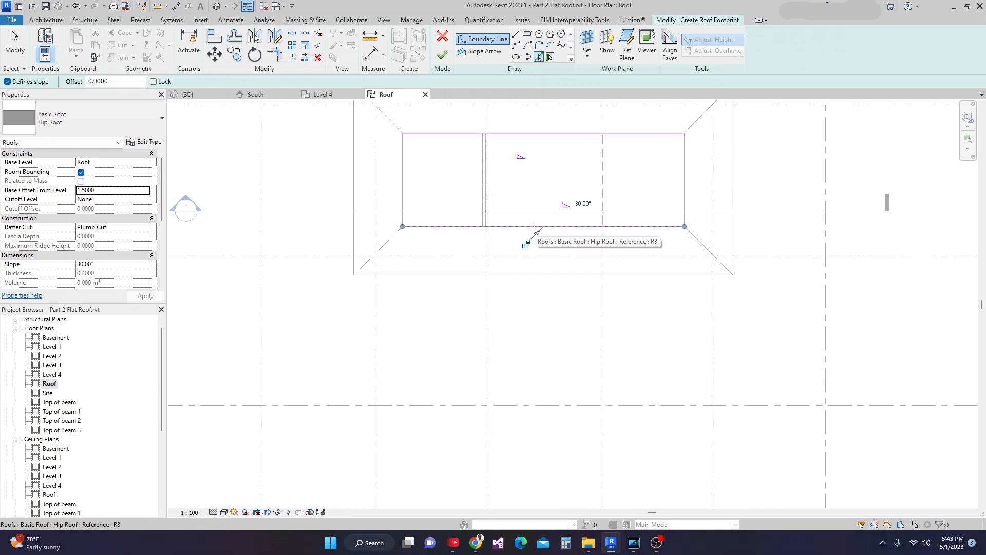
Add boundary lines outside the two short edges of the opening, picked with an offset of 0.20.
click(122, 82)
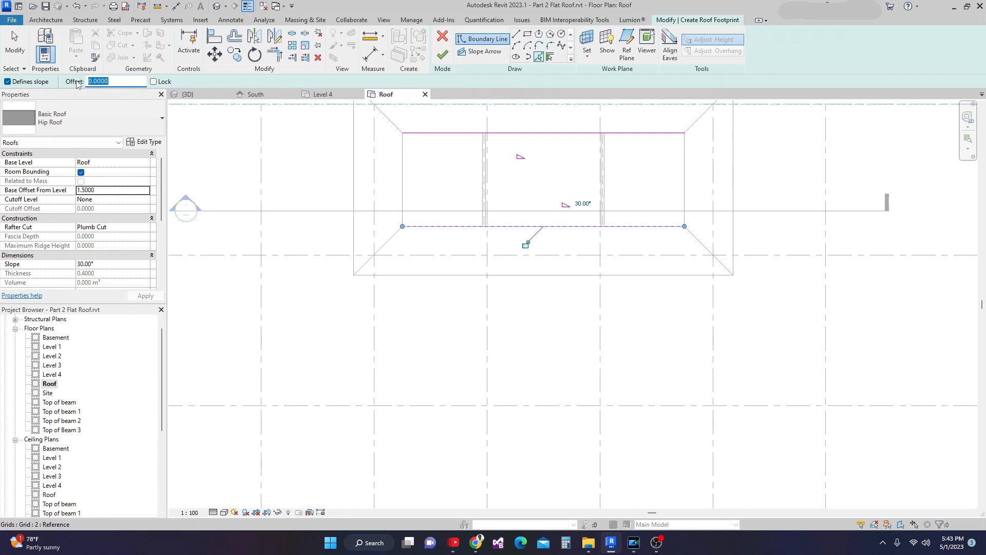
text(.20)
click(402, 169)
scroll(658, 187, up, 2)
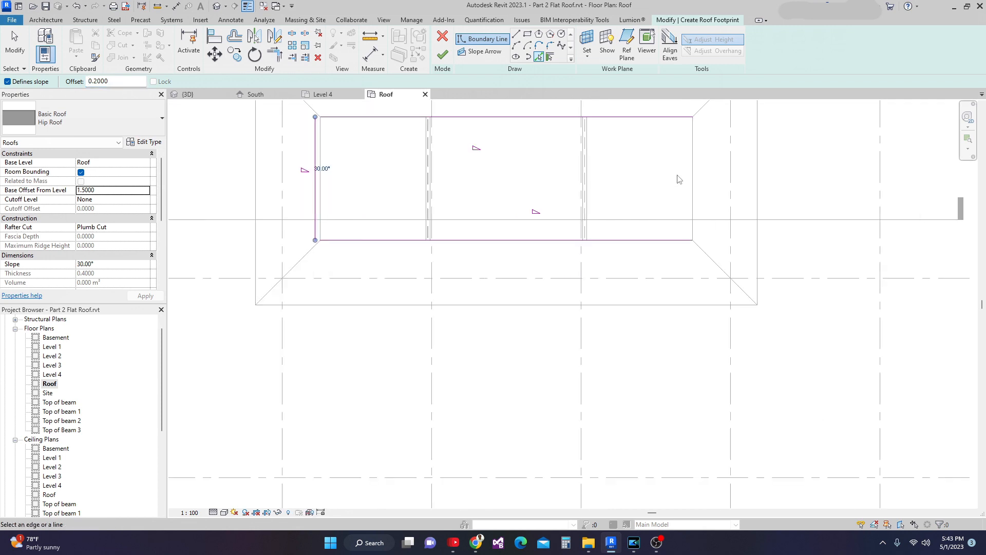
click(696, 177)
scroll(636, 200, down, 3)
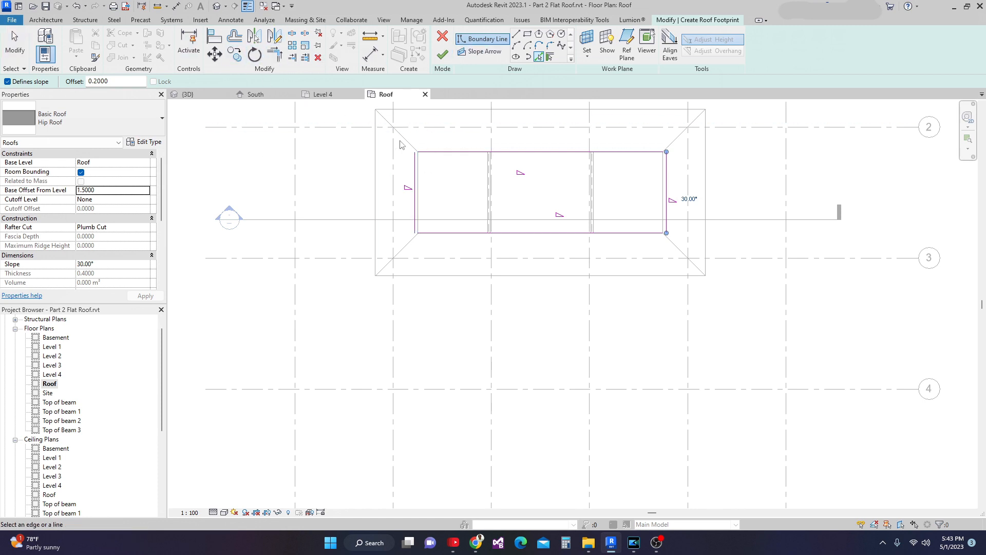
Trim and extend the boundary lines to meet at all four corners, closing the roof footprint.
click(277, 55)
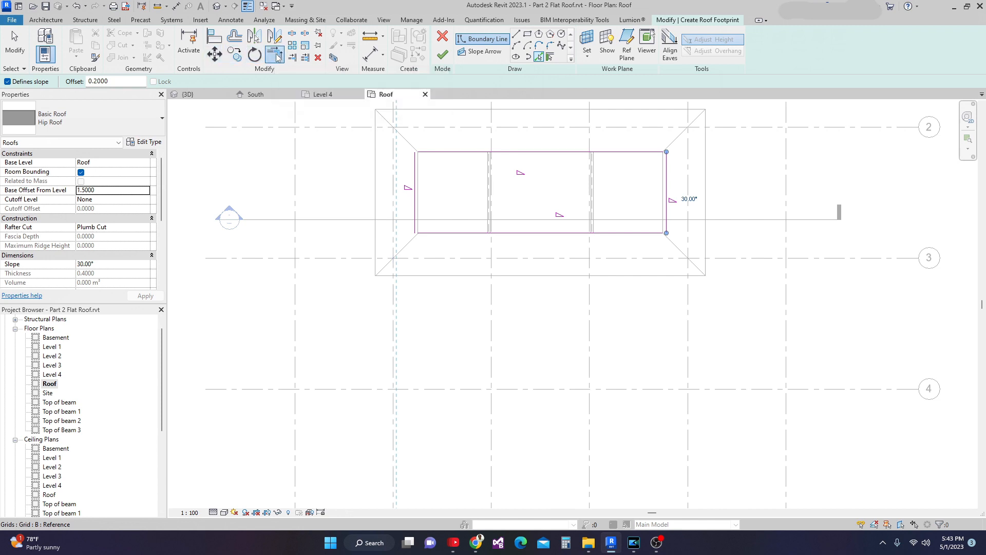
click(465, 152)
click(415, 185)
click(458, 233)
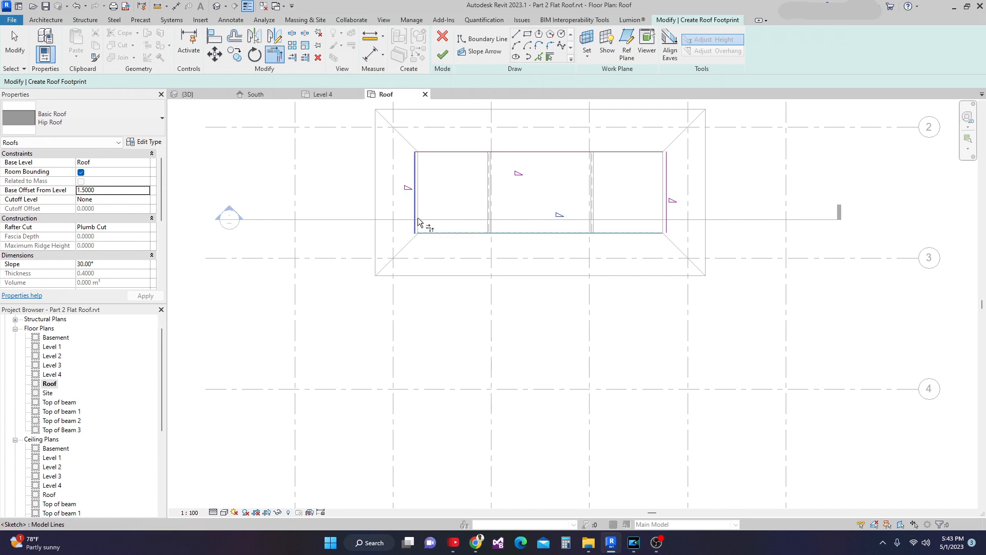
click(416, 222)
click(638, 235)
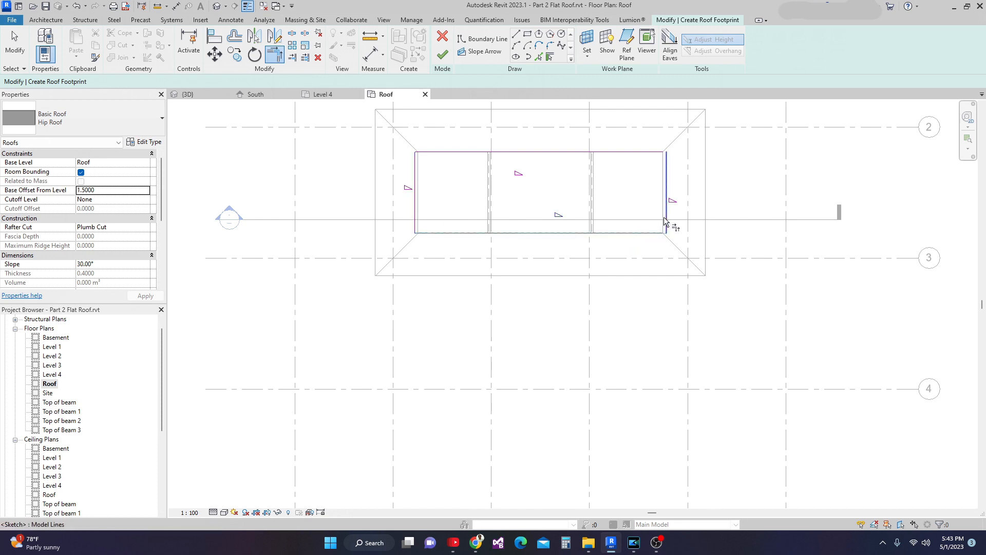
click(667, 202)
click(638, 153)
click(667, 168)
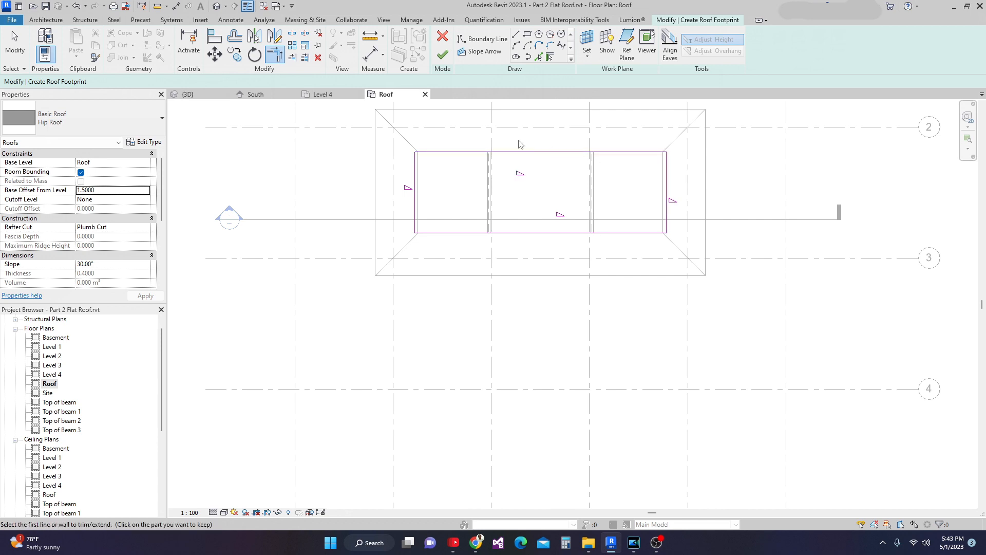
key(Escape)
Turn off Defines Slope for the two short boundary lines so the new roof has gable ends.
middle_drag(461, 150, 495, 199)
scroll(455, 198, up, 2)
click(426, 213)
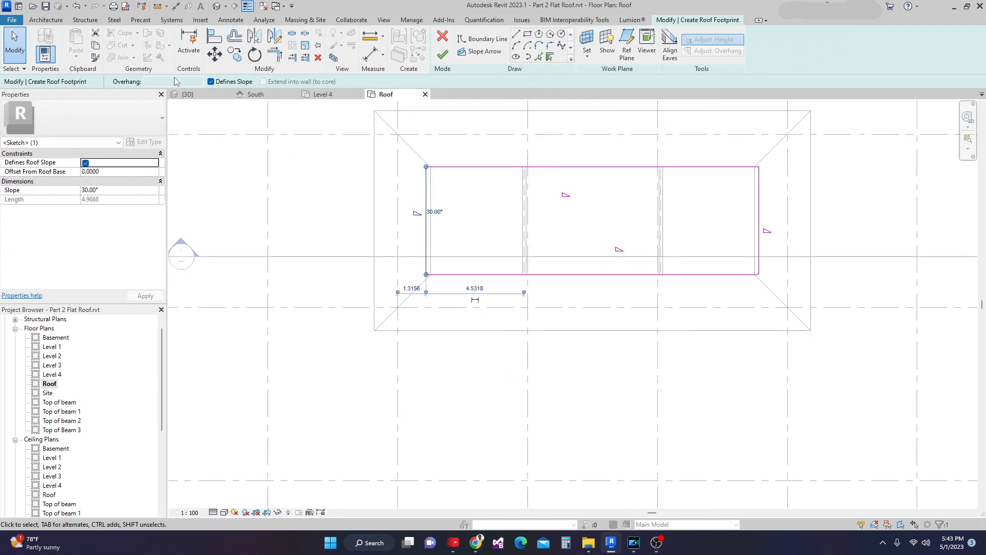
click(211, 82)
scroll(584, 227, down, 2)
scroll(784, 215, up, 2)
click(640, 225)
click(211, 82)
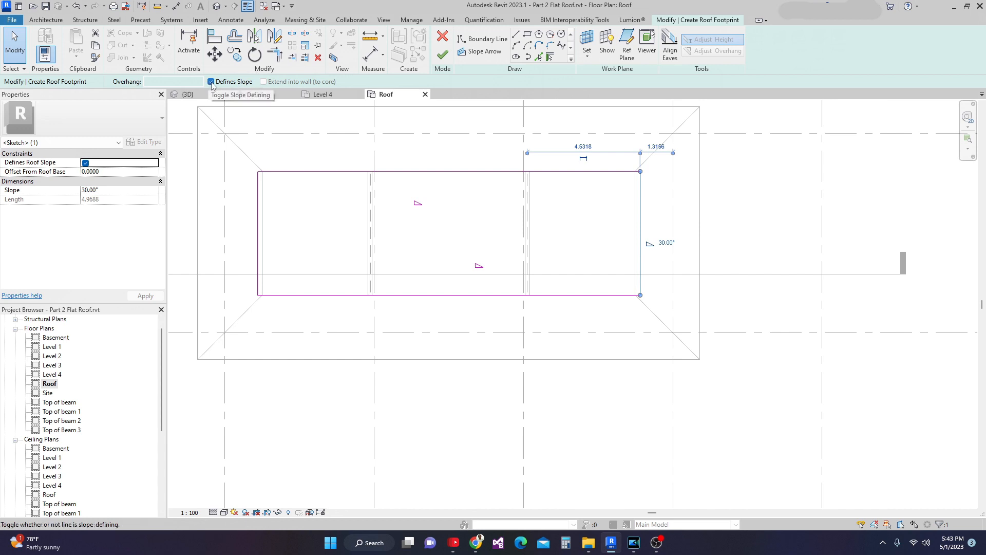
click(770, 205)
Finish the footprint sketch to create the upper gable roof over the opening.
scroll(770, 205, down, 2)
middle_drag(770, 205, 732, 318)
mouse_move(537, 270)
middle_down()
mouse_move(531, 246)
mouse_move(525, 258)
middle_up()
scroll(527, 231, down, 1)
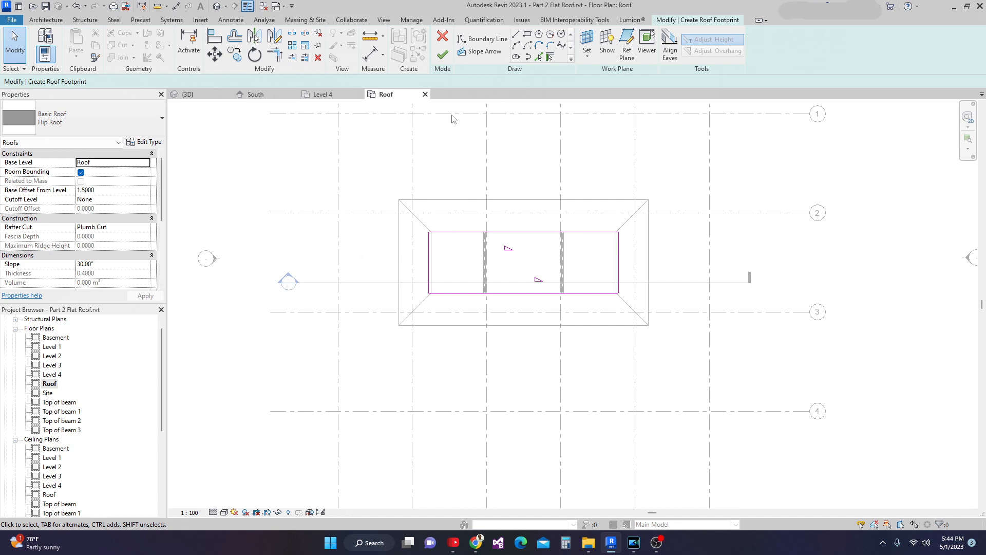
middle_drag(534, 127, 540, 161)
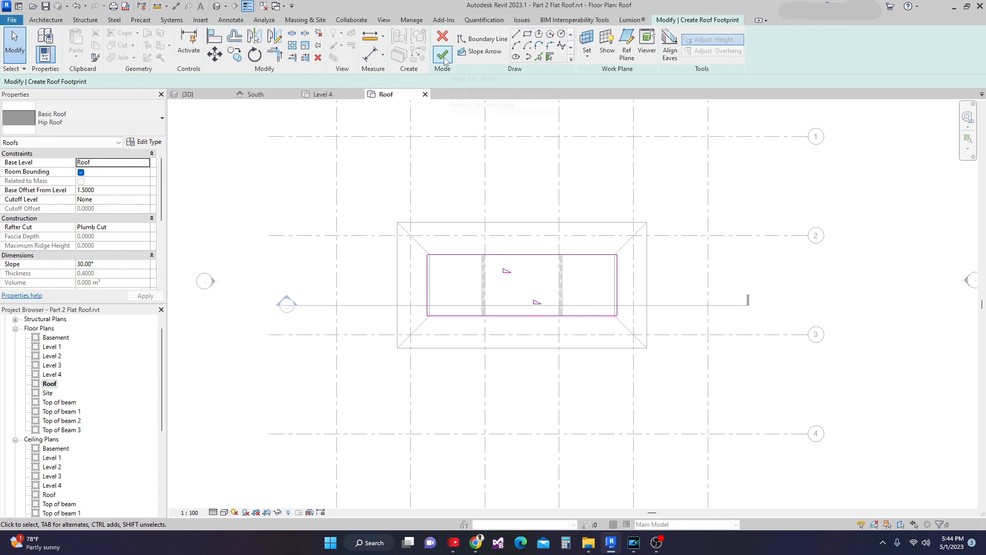
click(444, 61)
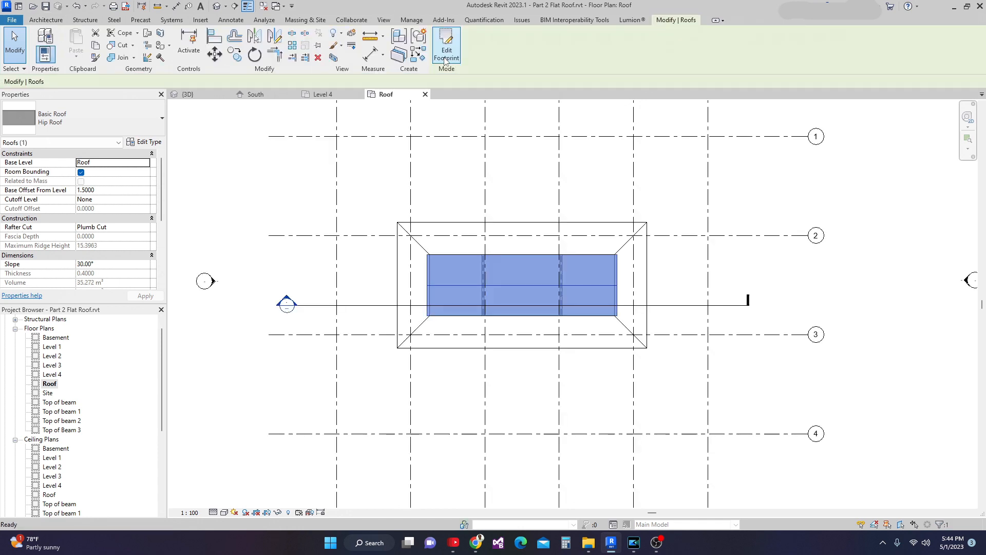
scroll(458, 196, down, 2)
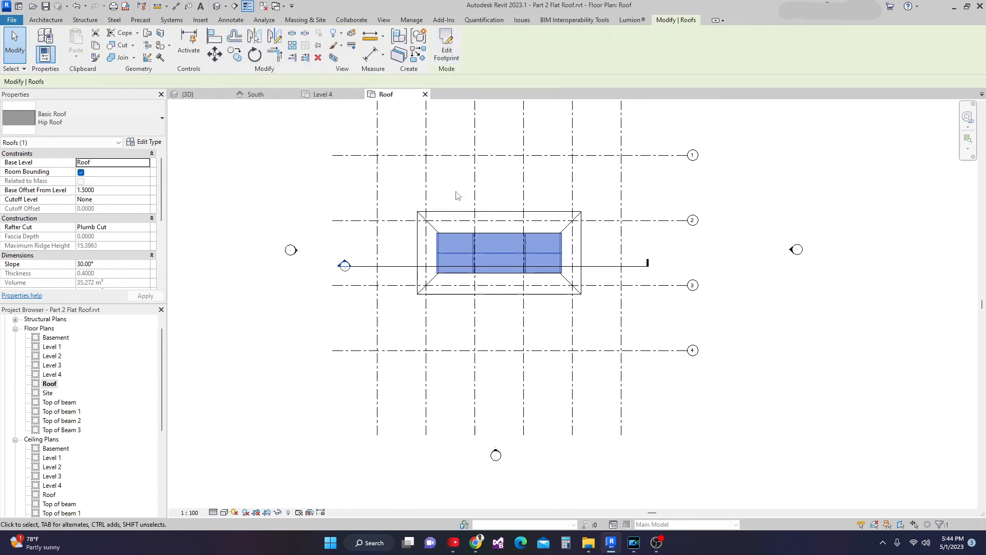
Switch to the 3D view and examine the upper gable roof and its junction with the hip roof from several angles.
click(202, 94)
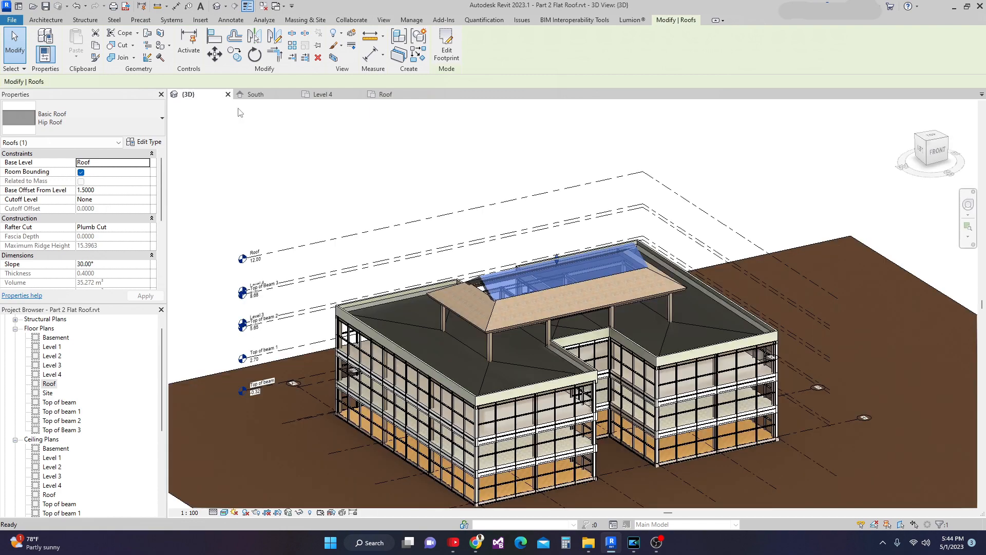
scroll(716, 270, up, 5)
middle_drag(704, 305, 696, 297)
key(Escape)
scroll(565, 377, up, 1)
middle_drag(562, 375, 576, 448)
scroll(590, 331, down, 2)
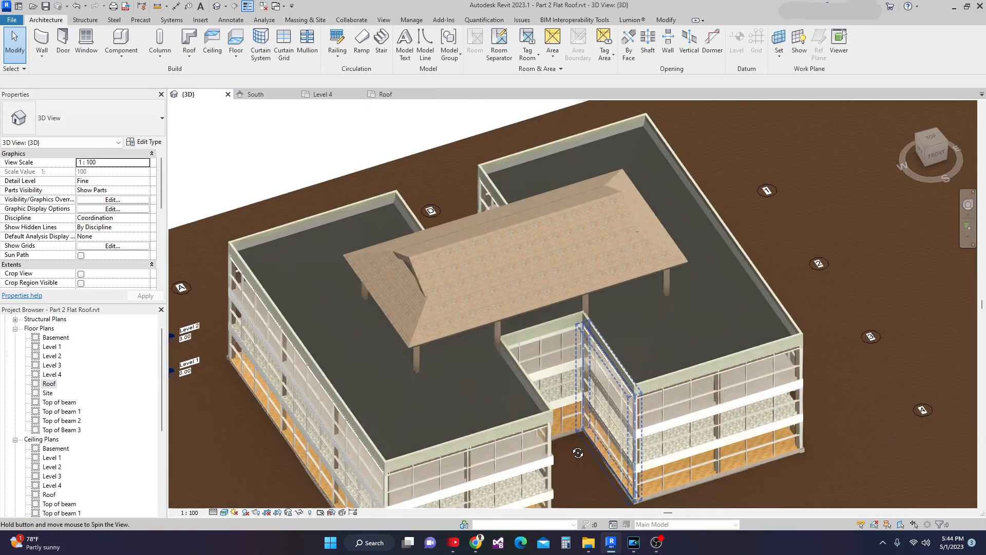
scroll(436, 349, up, 2)
shift+middle_drag(435, 221, 482, 255)
middle_drag(531, 298, 461, 353)
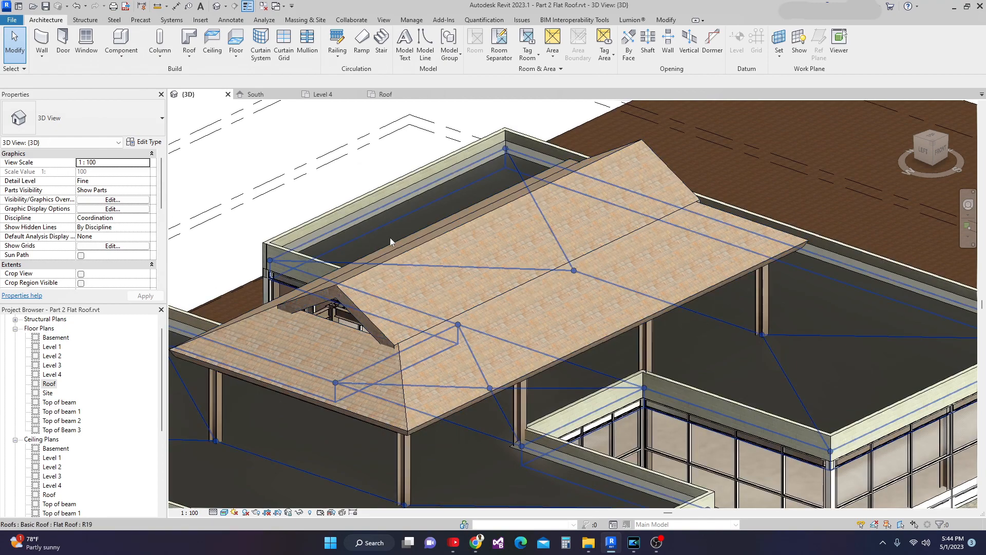
scroll(400, 283, down, 1)
middle_drag(403, 283, 426, 243)
scroll(426, 243, up, 2)
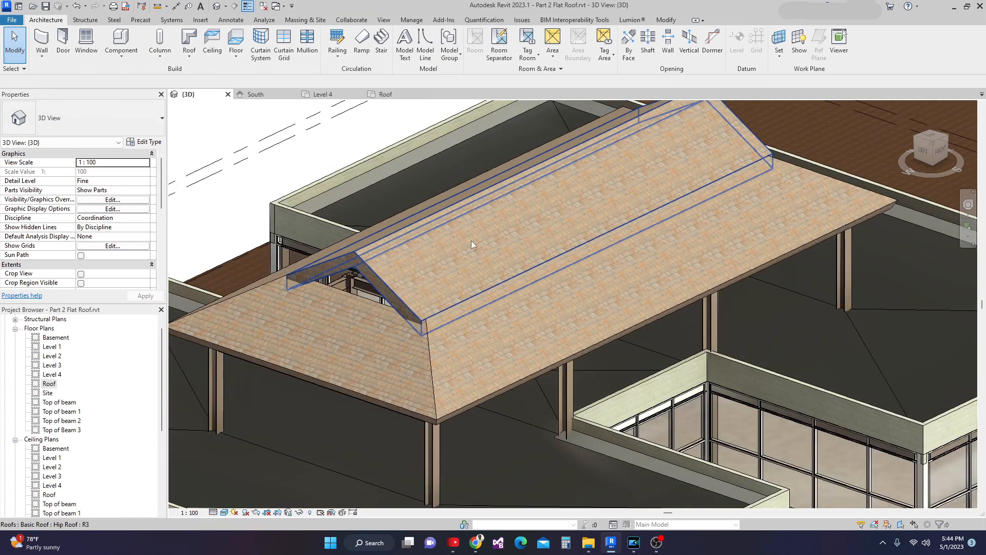
scroll(528, 254, down, 3)
middle_drag(535, 267, 506, 309)
scroll(575, 273, up, 3)
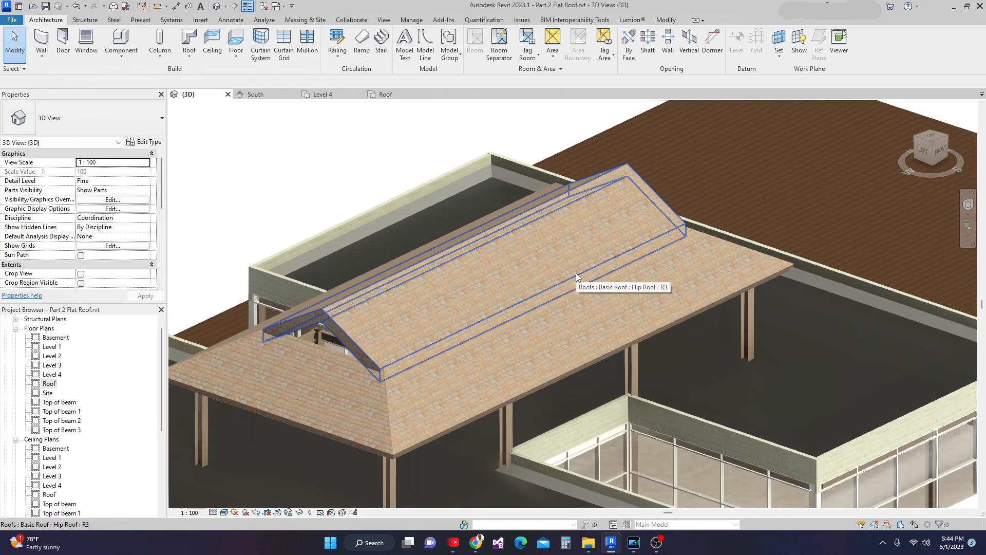
middle_drag(563, 262, 545, 236)
scroll(542, 234, down, 2)
scroll(556, 287, down, 2)
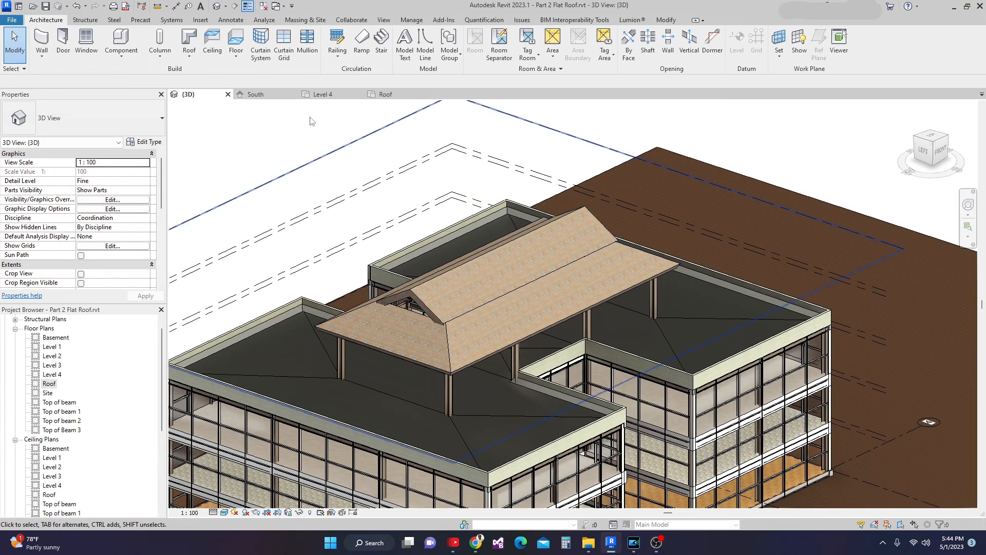
Join the geometry of the lower hip roof and the upper gable roof, and inspect the joint from the front.
click(563, 297)
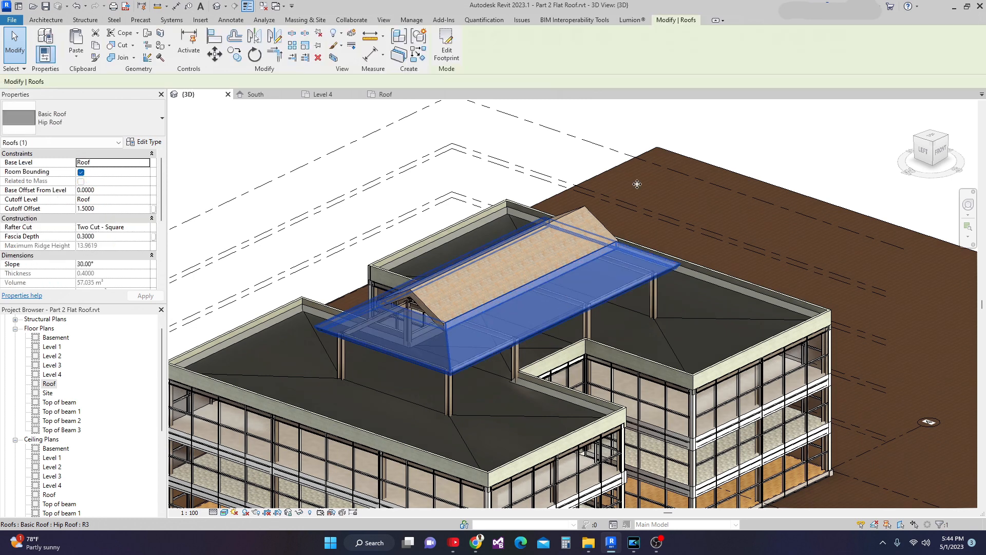
click(124, 58)
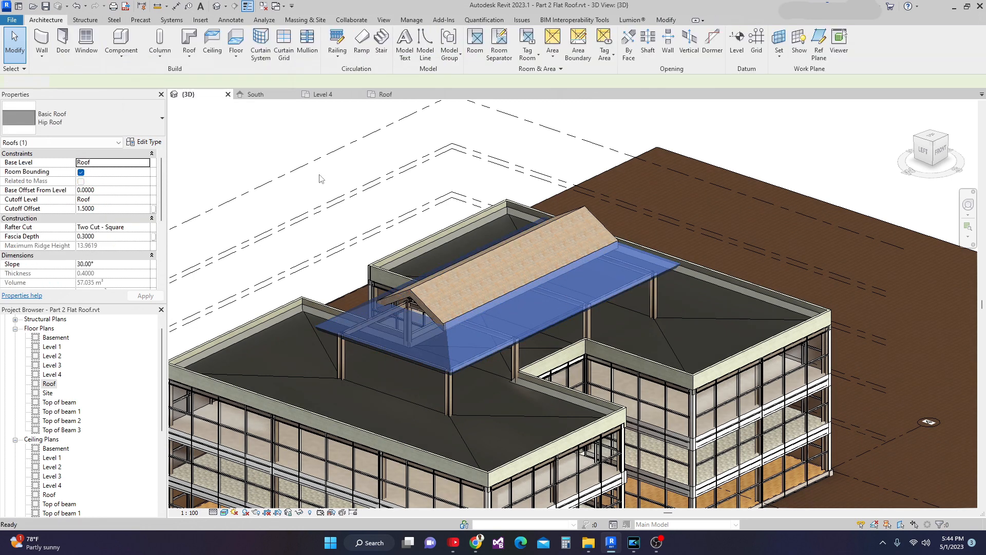
click(457, 340)
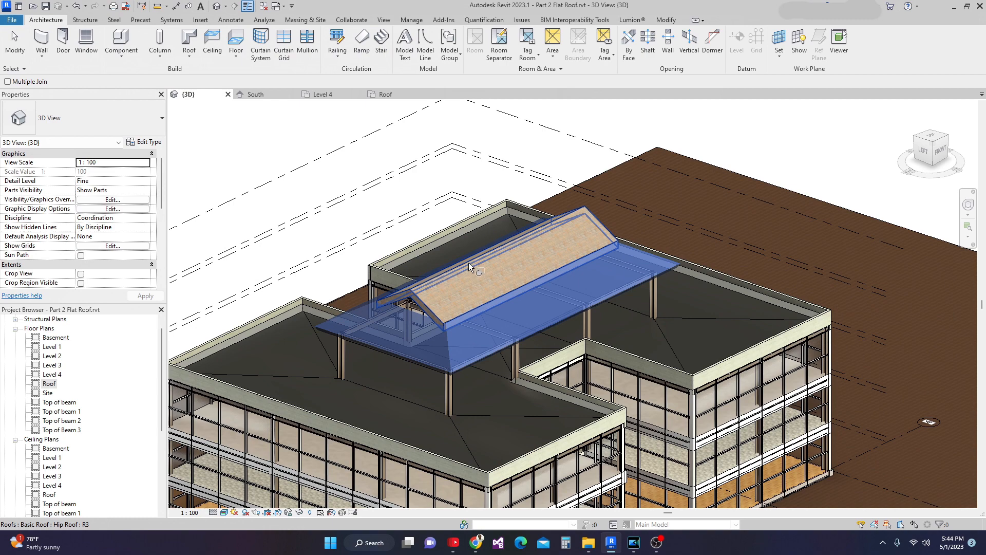
click(469, 263)
scroll(524, 239, up, 2)
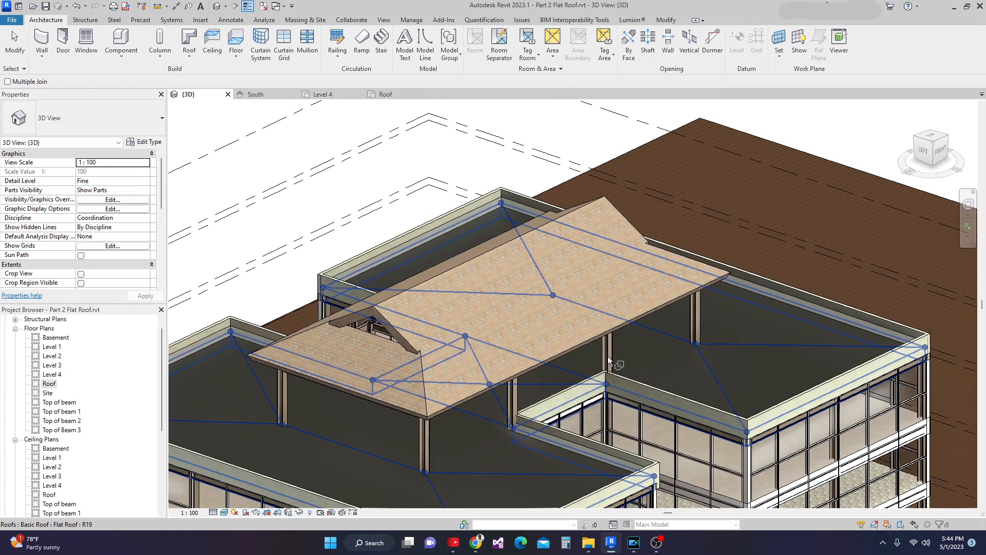
key(Escape)
scroll(569, 335, up, 1)
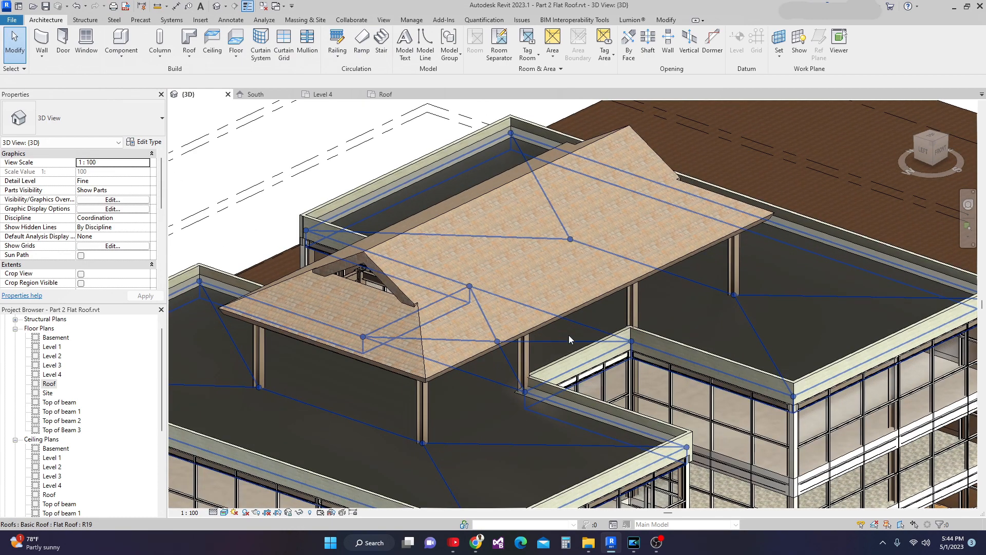
scroll(568, 335, down, 3)
shift+middle_drag(569, 335, 623, 301)
scroll(375, 230, up, 1)
scroll(367, 259, down, 2)
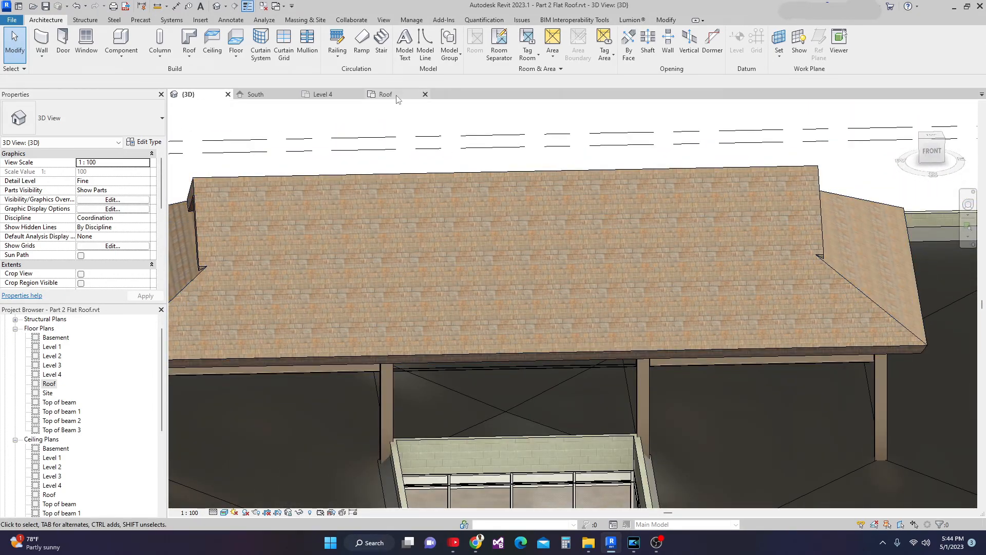
Start a wall in the Roof floor plan using the Basic Wall type Generic - 90mm Brick.
click(397, 97)
scroll(452, 247, up, 4)
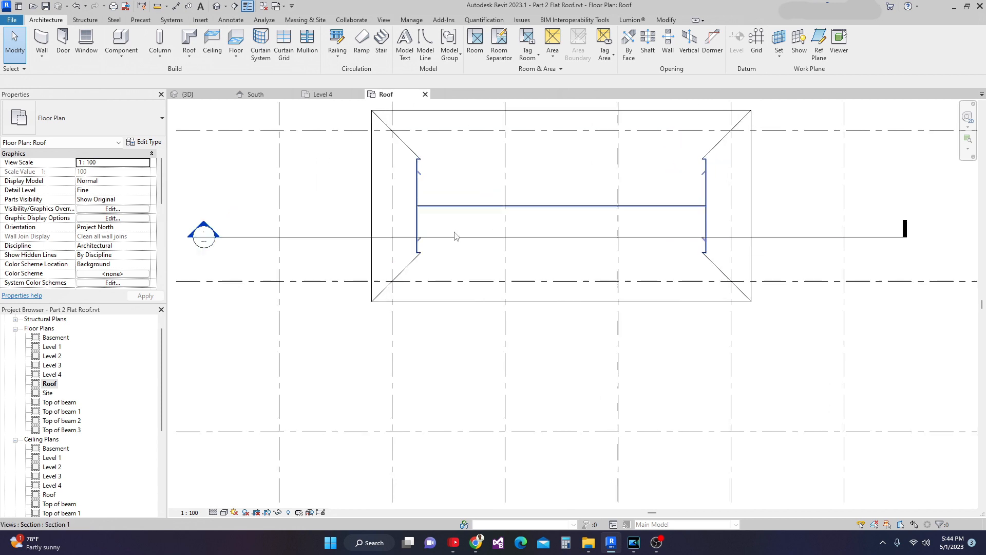
scroll(455, 237, up, 2)
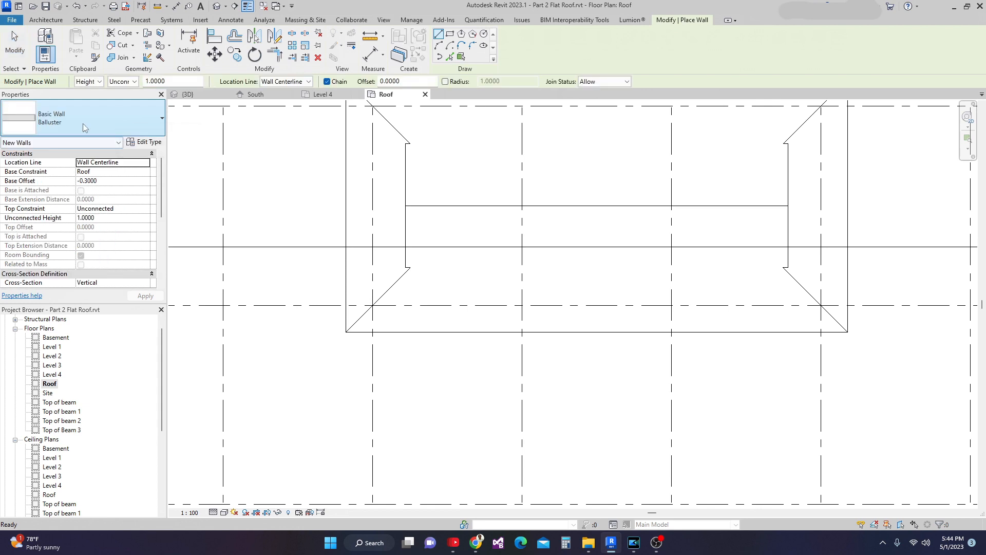
click(157, 126)
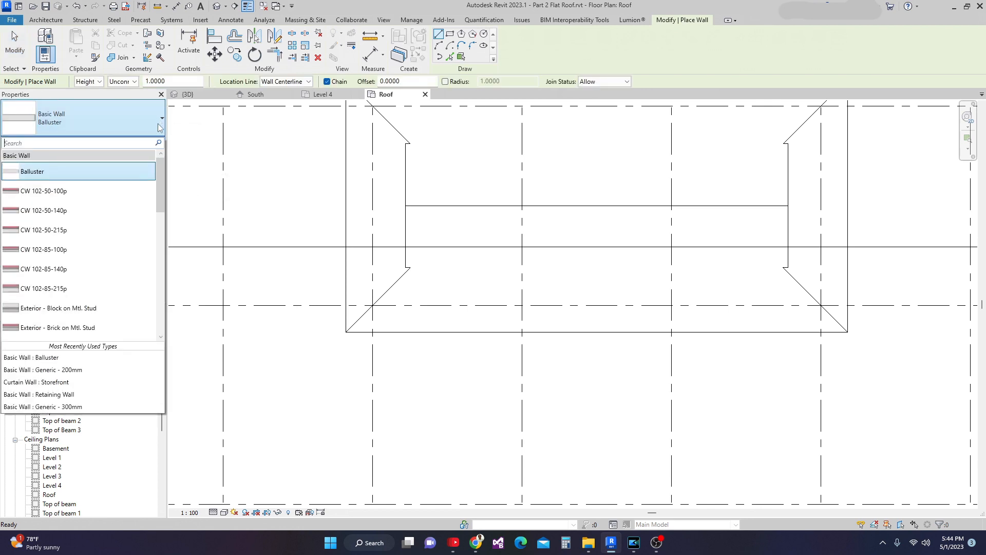
drag(162, 194, 167, 236)
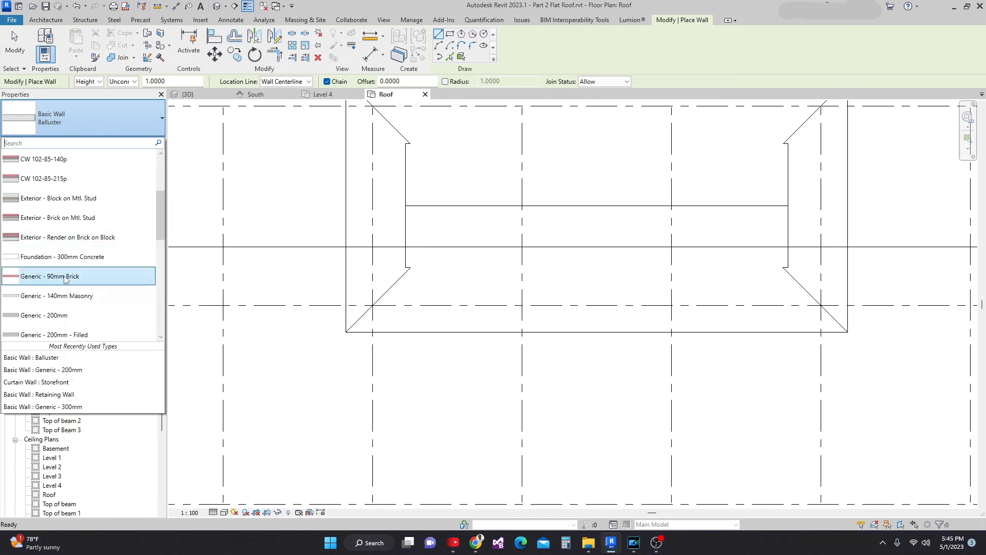
click(64, 277)
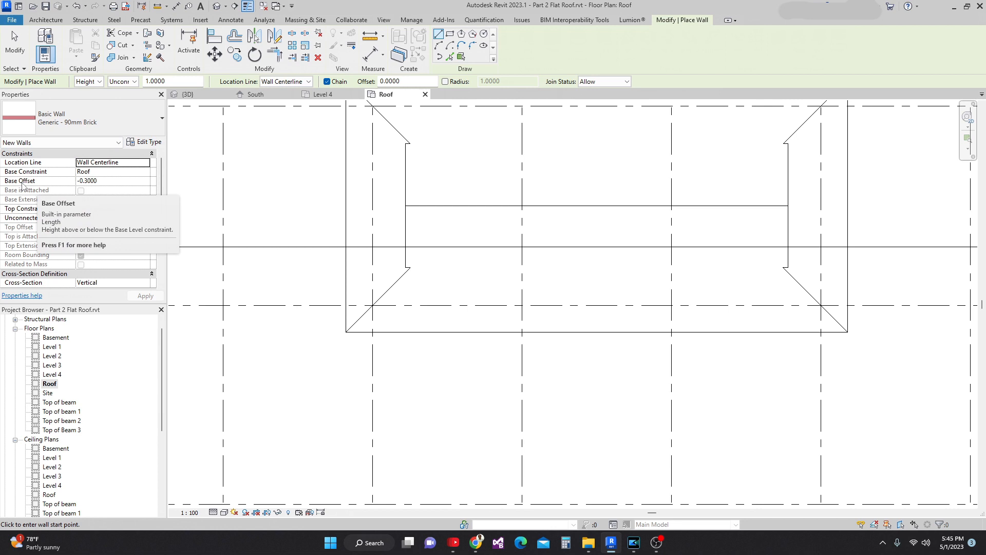
Set the wall's base offset to 1.5 and draw a wall about 5 m long between the hip-line endpoints at the roof's left gable end.
click(105, 182)
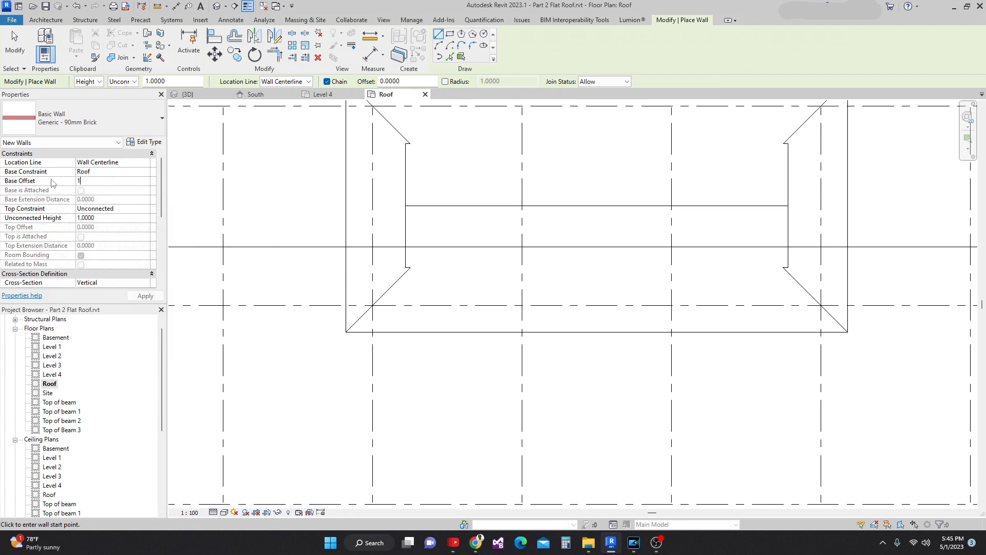
click(141, 296)
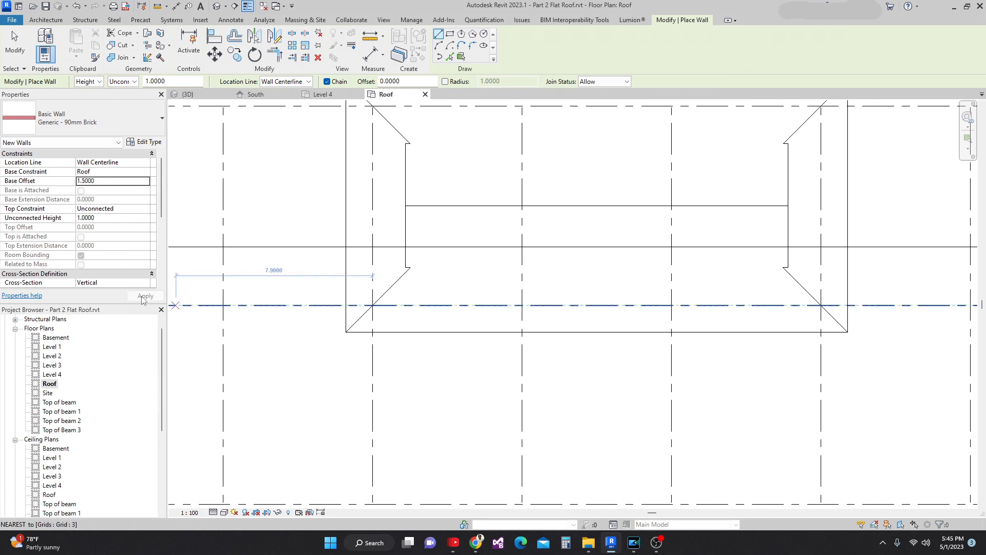
middle_drag(406, 190, 375, 234)
scroll(383, 225, up, 1)
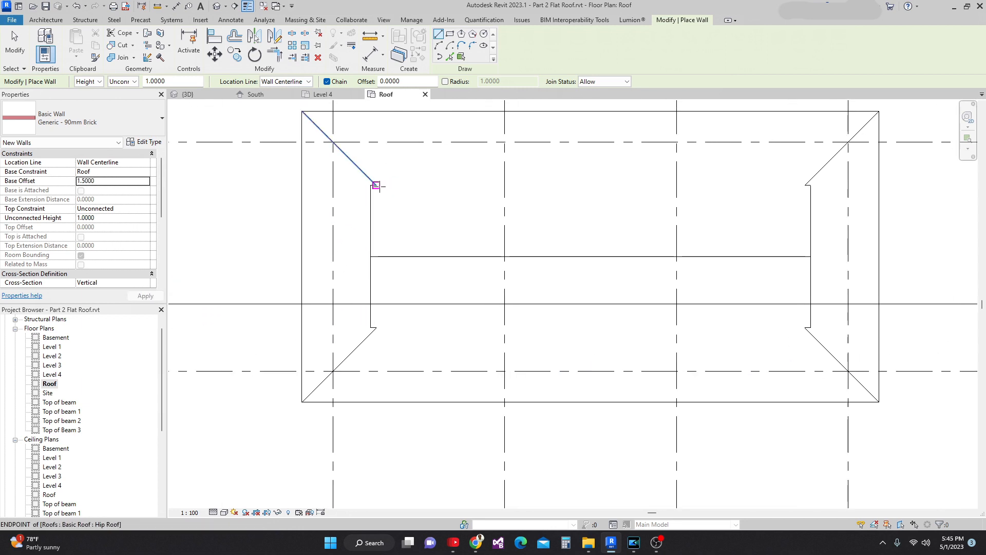
click(377, 186)
click(375, 327)
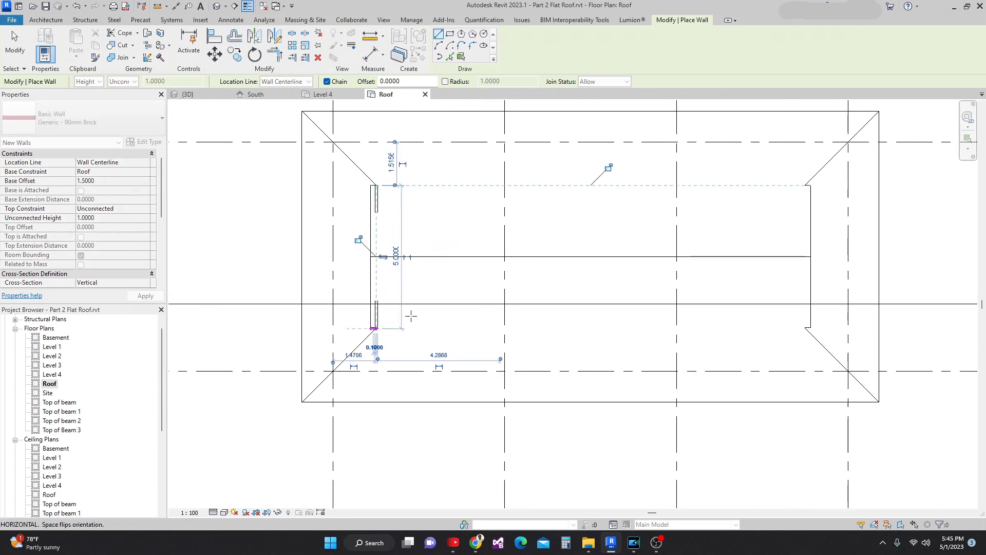
scroll(474, 302, down, 1)
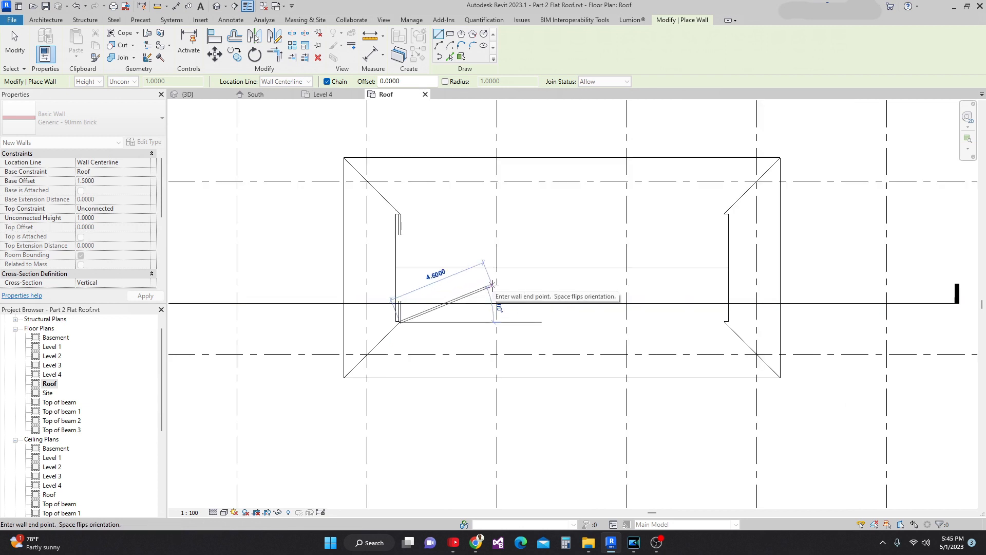
key(Escape)
key(Escape)
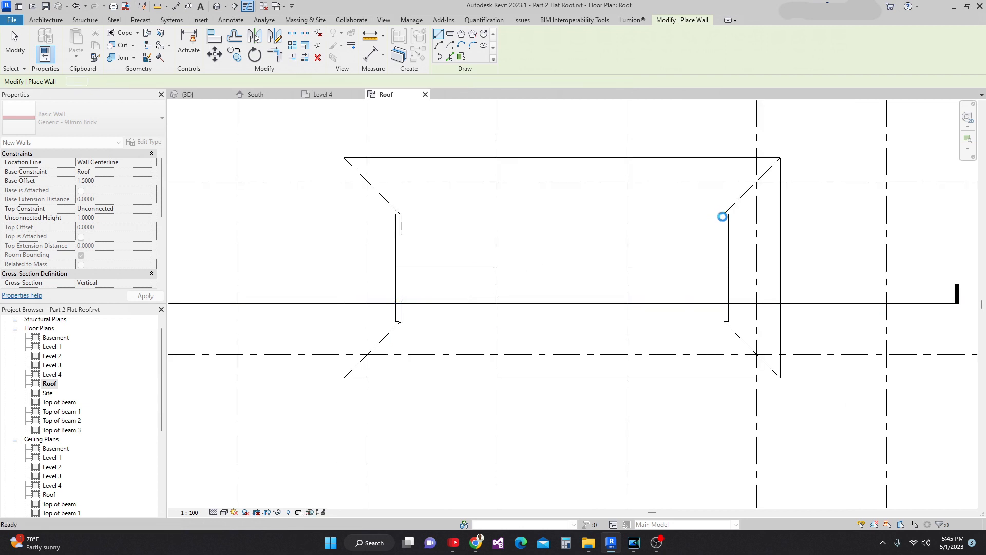
Draw a matching 90 mm brick wall between the hip-line endpoints at the roof's right gable end, and finish placing walls.
scroll(725, 212, up, 2)
click(729, 214)
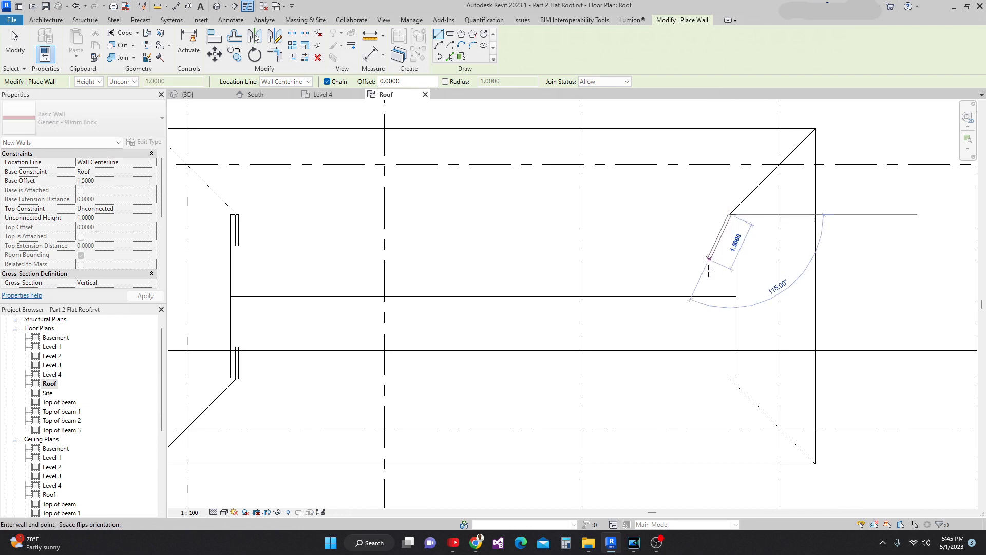
click(729, 377)
key(Escape)
key(Escape)
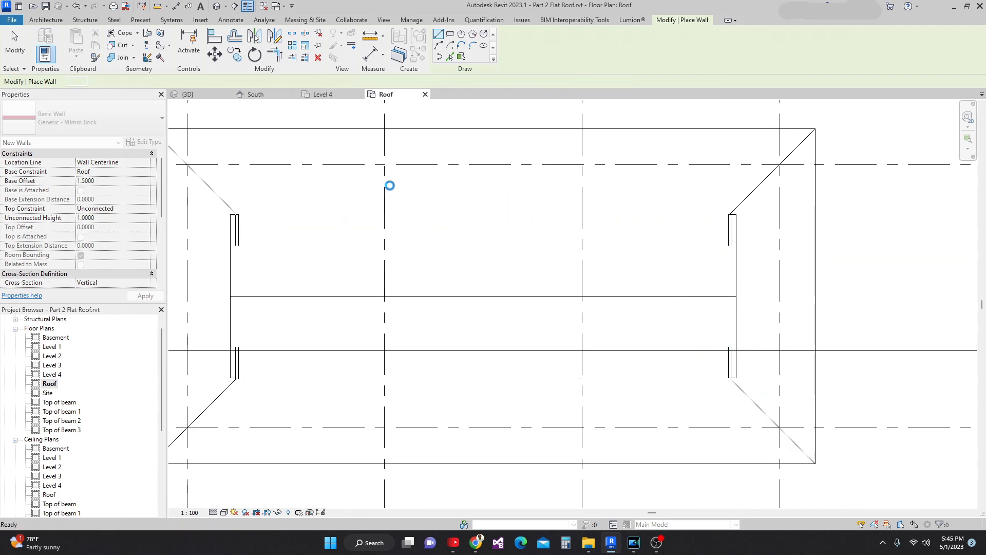
scroll(393, 193, down, 2)
Switch to the 3D view and examine how the new brick wall sits under the left gable end.
click(189, 94)
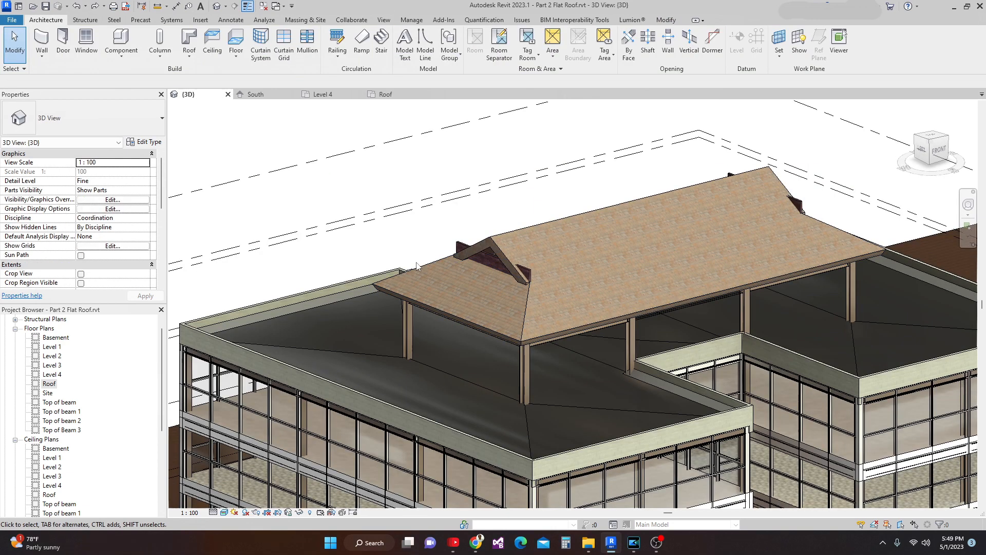
scroll(478, 205, up, 5)
scroll(472, 193, down, 2)
scroll(407, 266, up, 4)
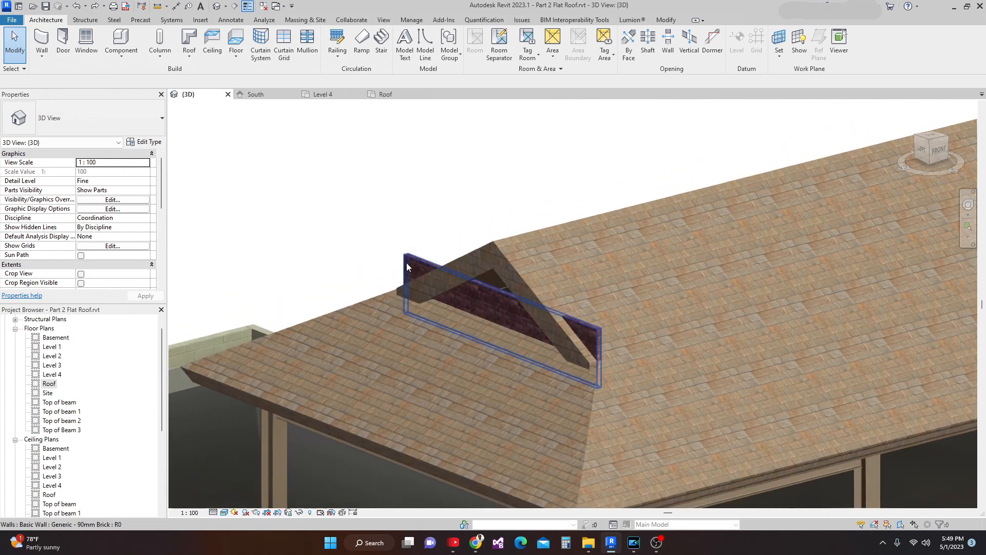
scroll(501, 233, down, 2)
scroll(509, 232, down, 1)
scroll(510, 241, up, 3)
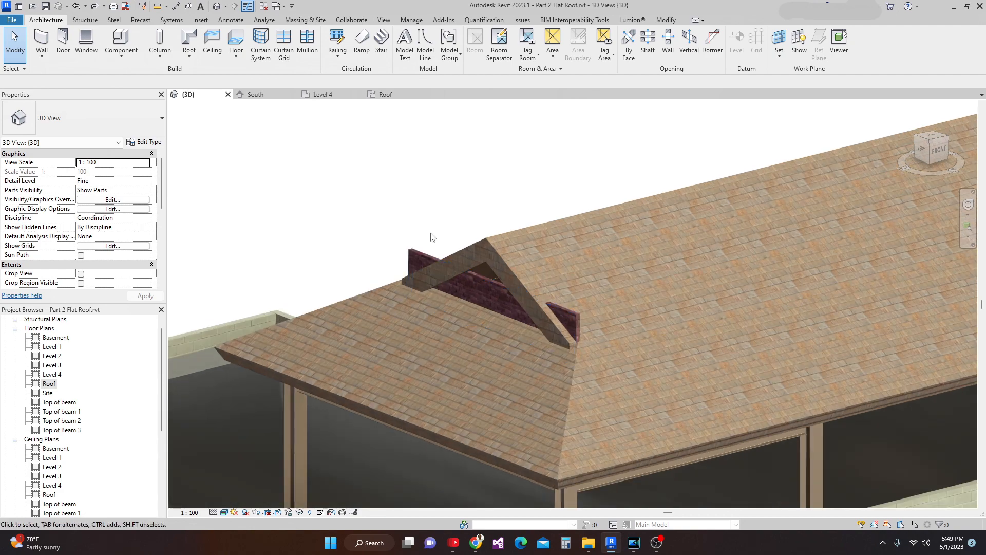
scroll(432, 237, down, 2)
scroll(424, 241, up, 2)
scroll(433, 234, down, 2)
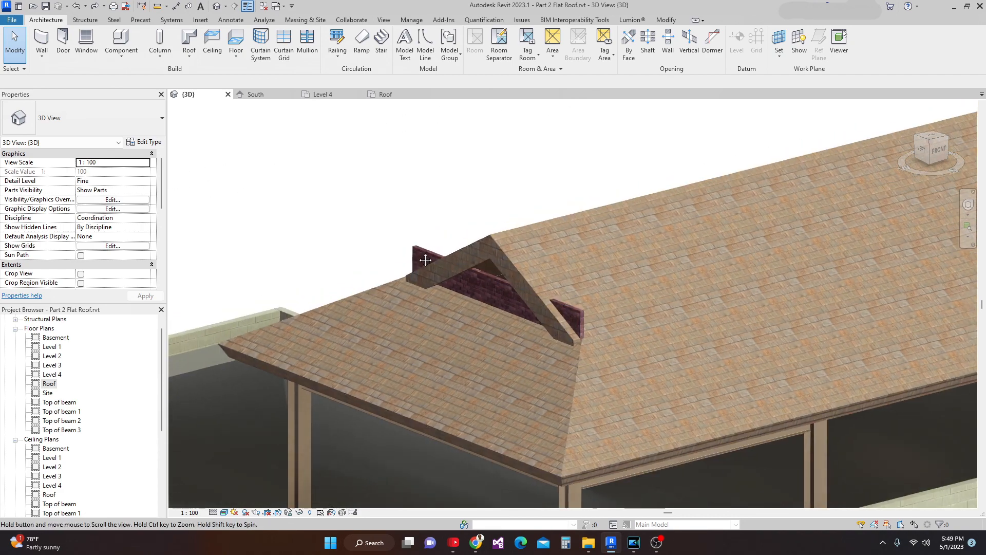
scroll(519, 272, up, 2)
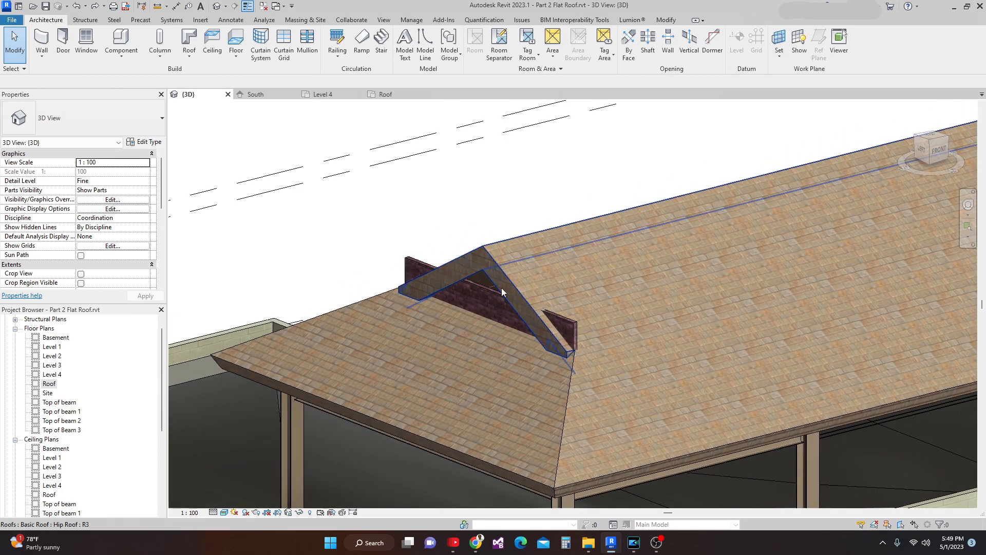
middle_drag(495, 292, 489, 314)
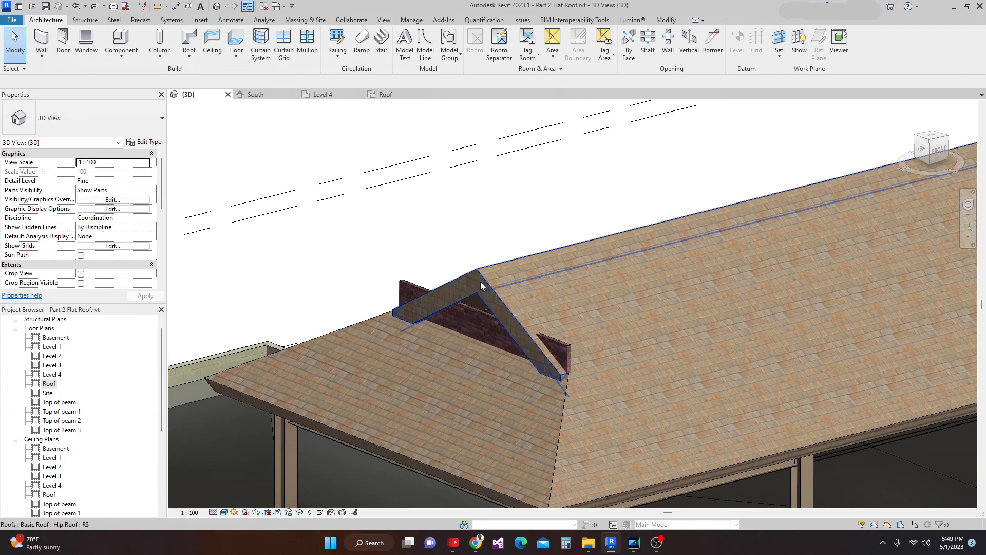
scroll(487, 261, down, 3)
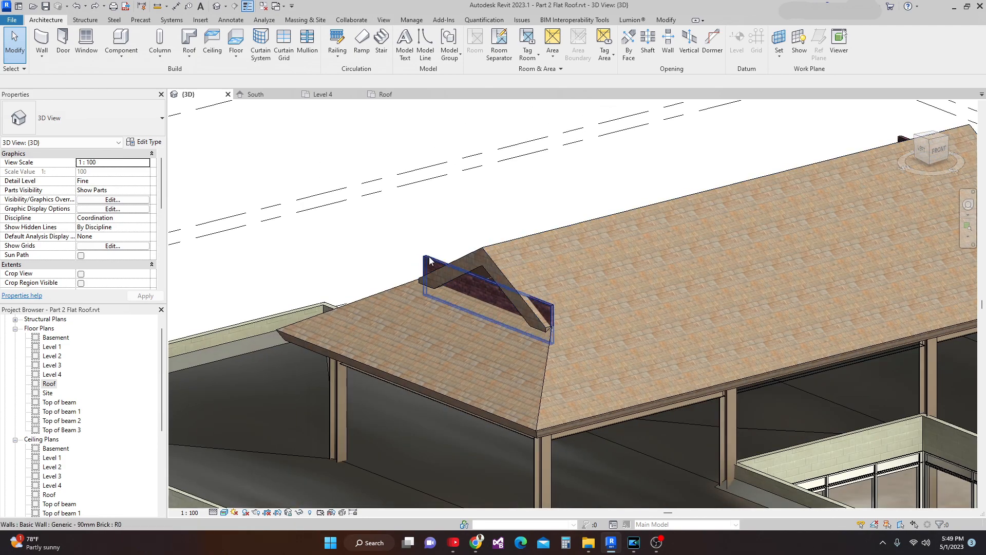
Attach the top of the left gable-end brick wall to the upper gable roof.
scroll(430, 257, up, 3)
click(430, 259)
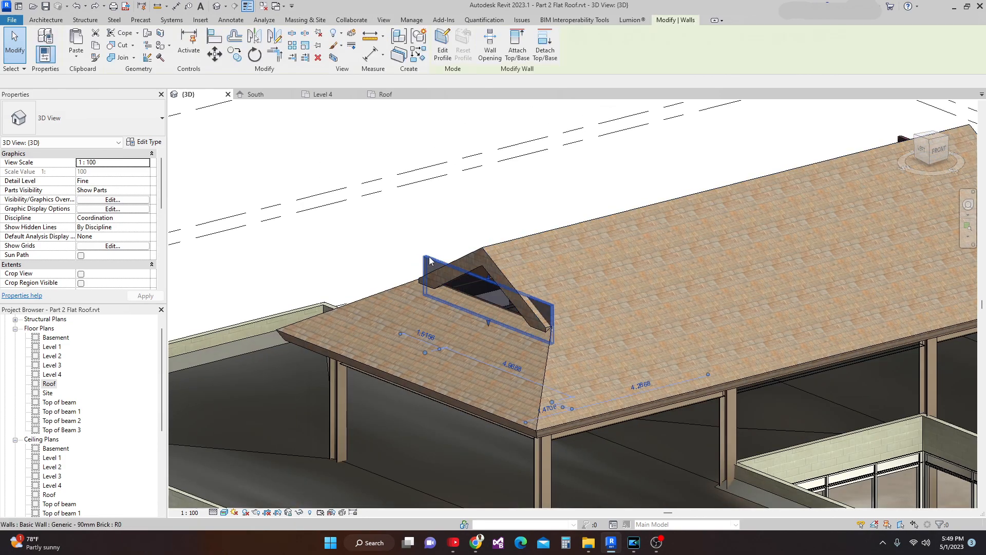
click(515, 42)
scroll(498, 229, down, 2)
click(485, 253)
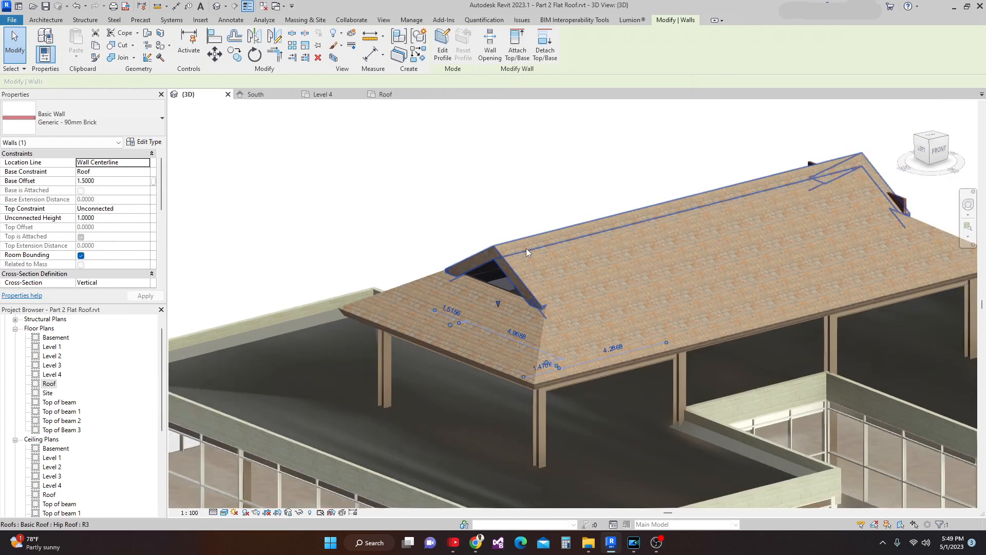
key(Escape)
Attach the top of the brick wall at the opposite, right gable end to the upper gable roof.
shift+middle_drag(592, 278, 684, 301)
scroll(634, 291, up, 3)
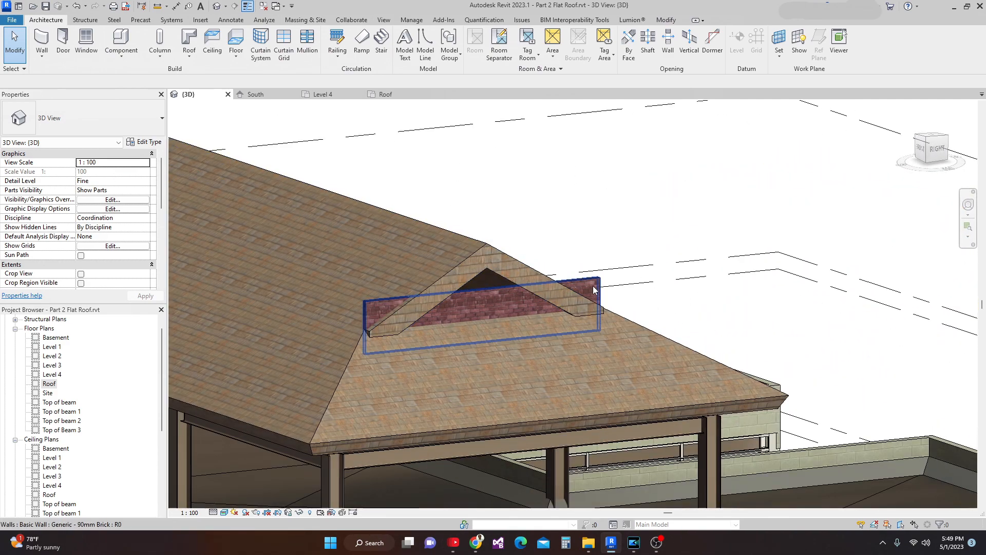
click(593, 289)
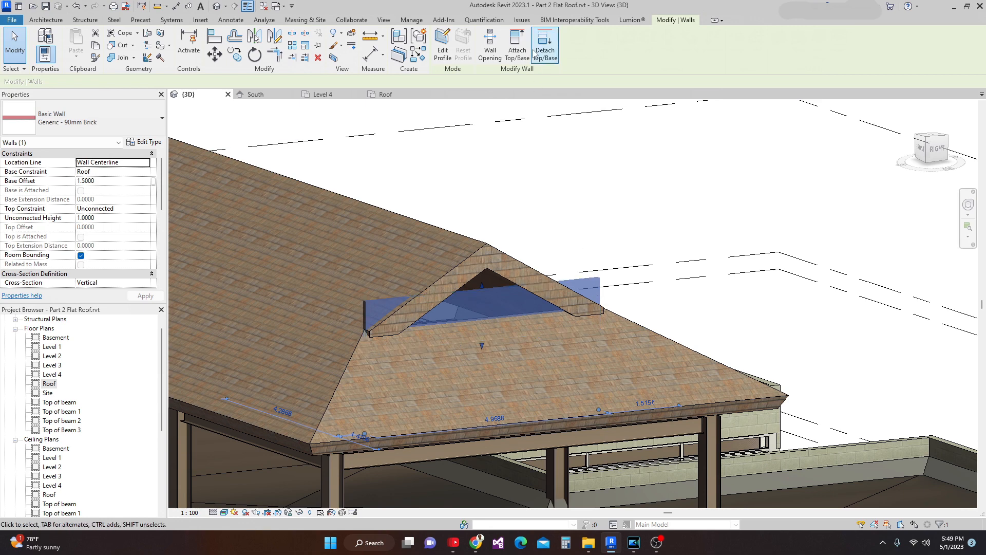
click(516, 47)
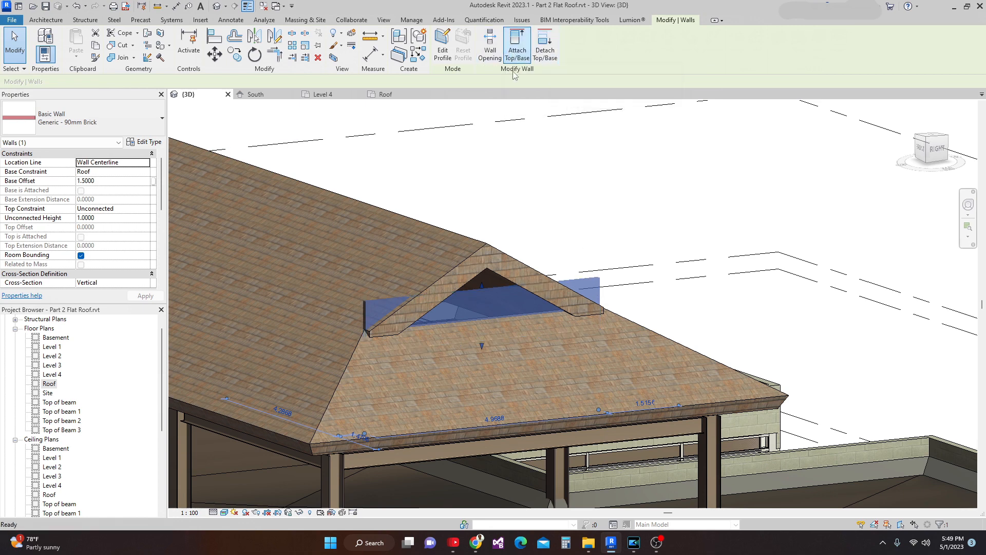
click(489, 249)
scroll(488, 250, down, 5)
scroll(598, 230, up, 2)
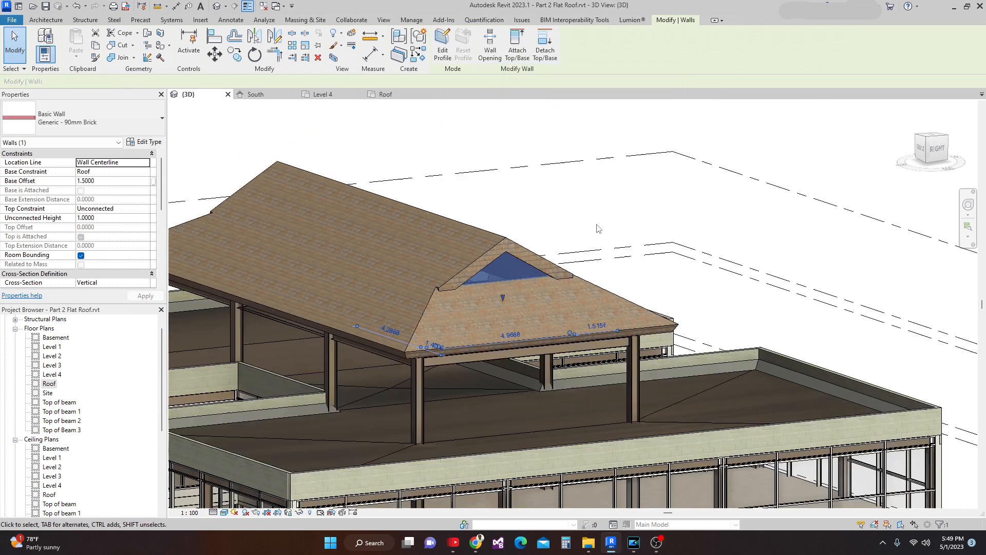
click(599, 219)
Examine the completed roof and the whole building in 3D from several angles and distances.
scroll(598, 232, down, 5)
shift+middle_drag(528, 312, 894, 332)
middle_drag(628, 309, 597, 314)
scroll(603, 261, down, 2)
scroll(542, 181, up, 3)
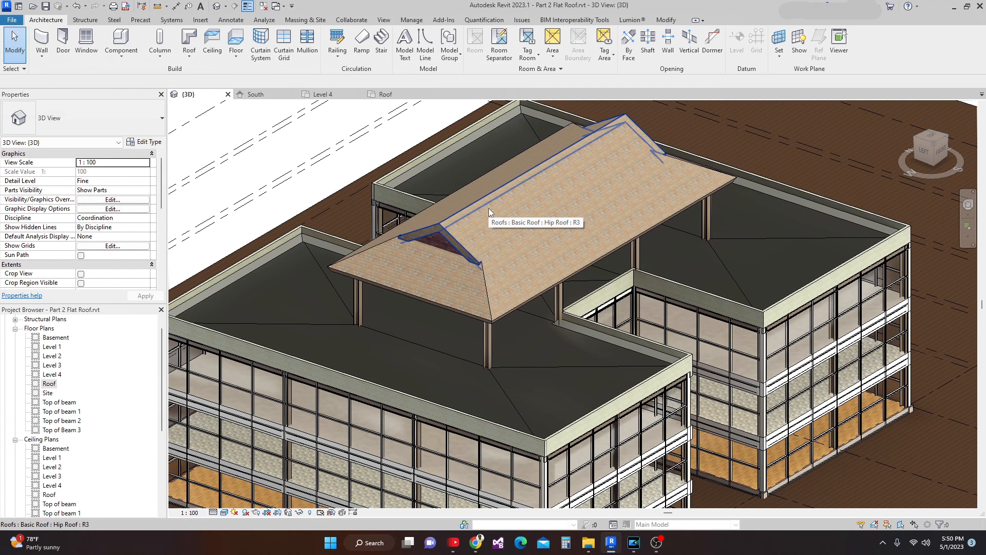
scroll(567, 288, down, 10)
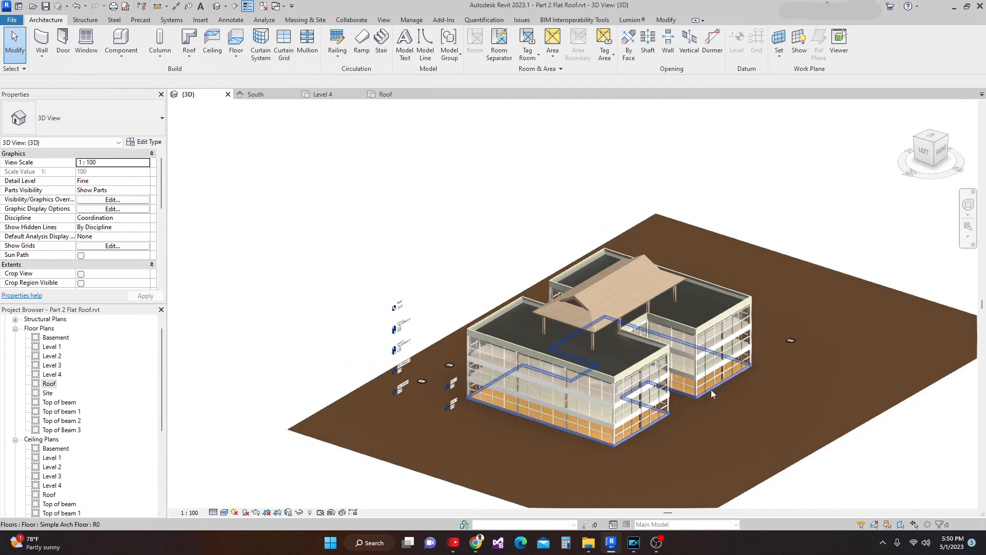
shift+middle_drag(616, 329, 568, 359)
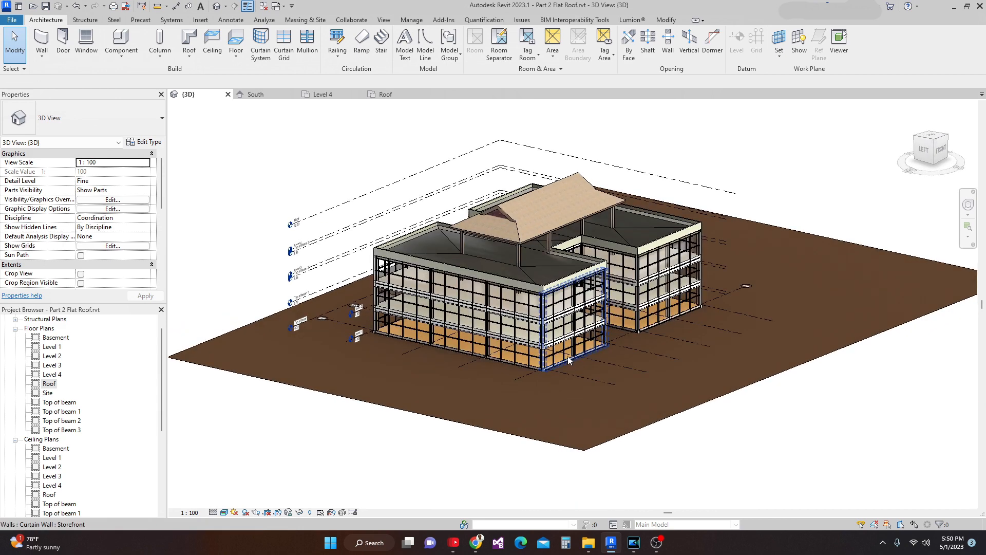